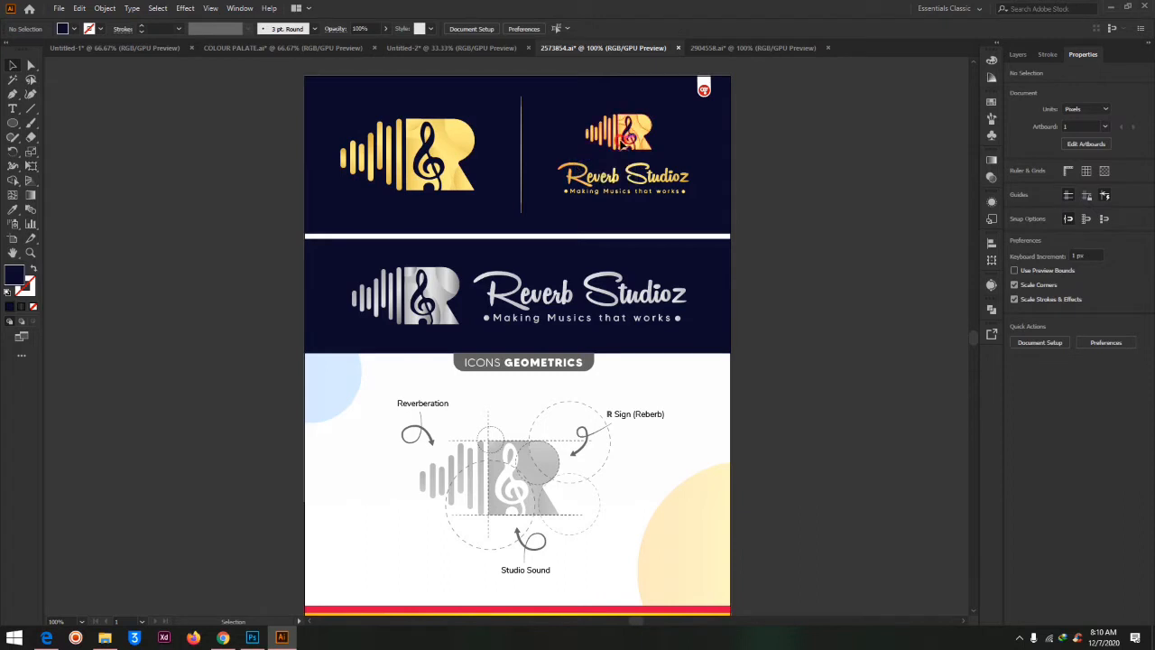
{"action": "left_click", "coordinate": [625, 138]}
{"action": "left_click", "coordinate": [608, 178]}
{"action": "left_click", "coordinate": [421, 164]}
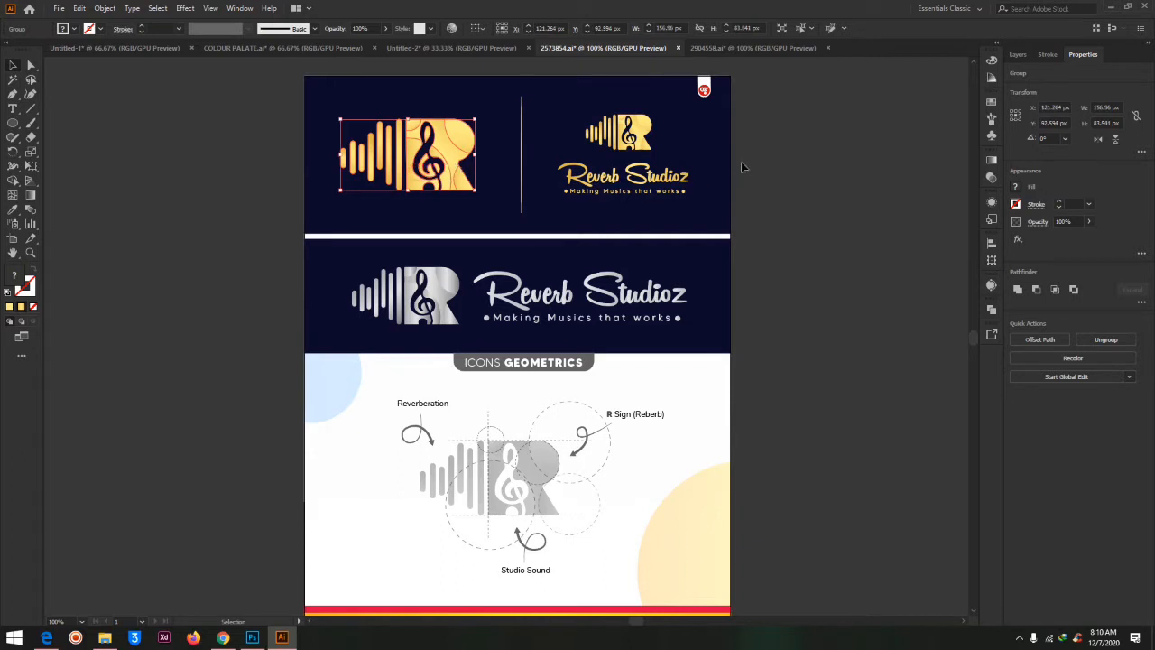
{"action": "left_click", "coordinate": [466, 239]}
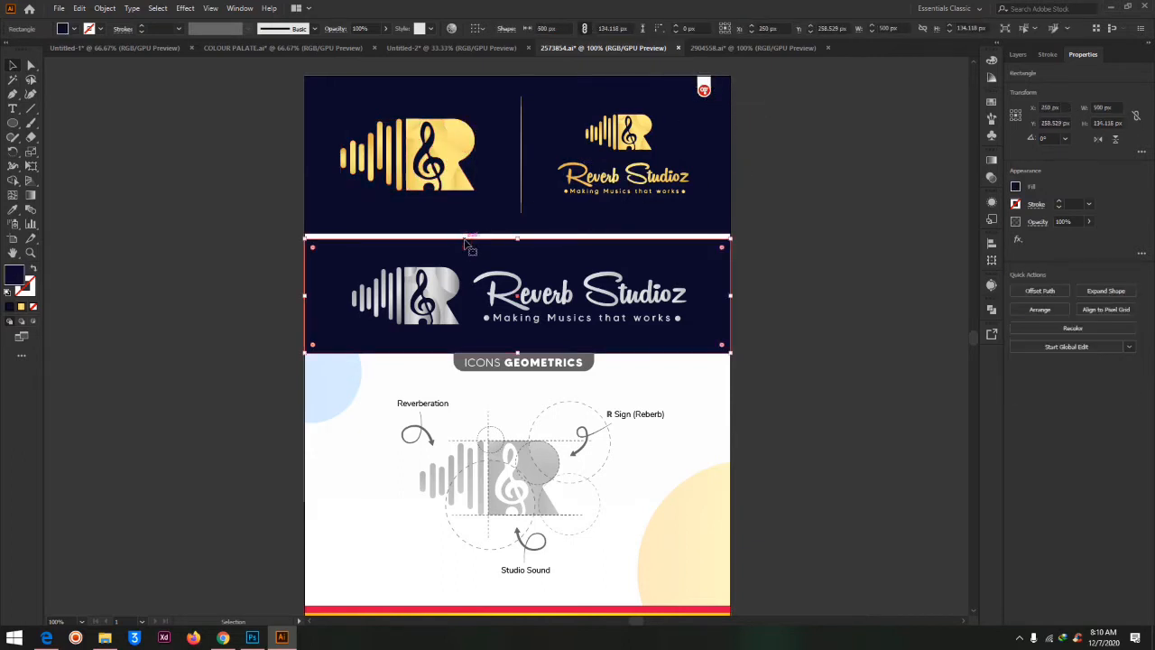
{"action": "left_click", "coordinate": [788, 209]}
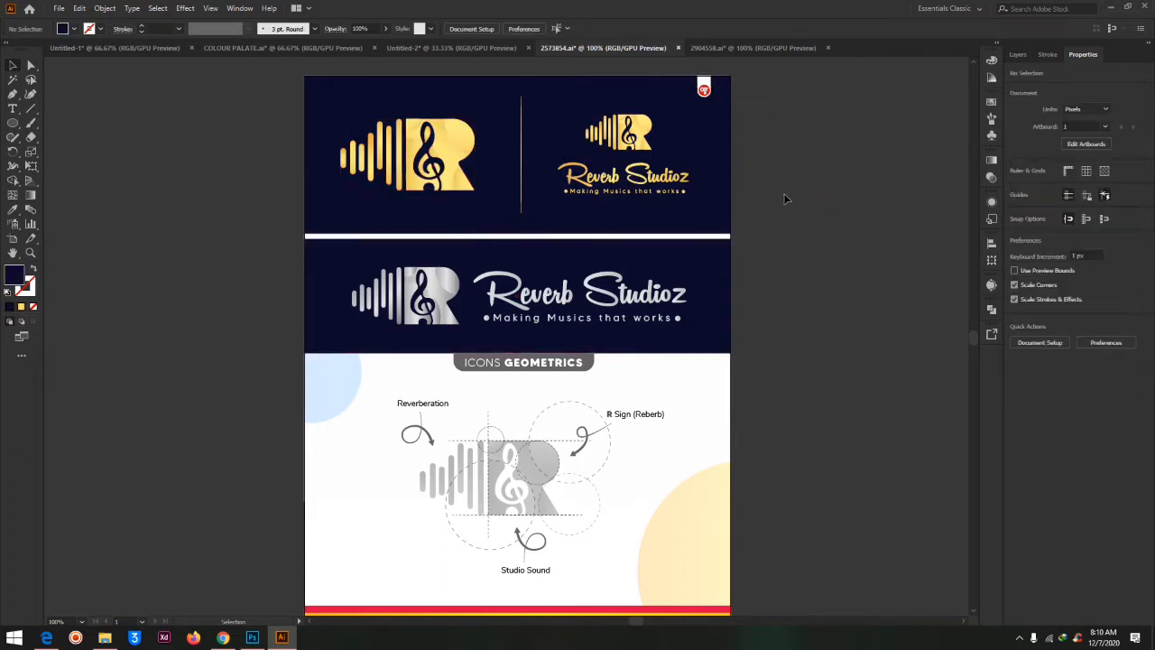
Step: Switch to the Untitled-2 document and draw a second artboard of about 1000 × 711 px below the first one
{"action": "left_click", "coordinate": [433, 48]}
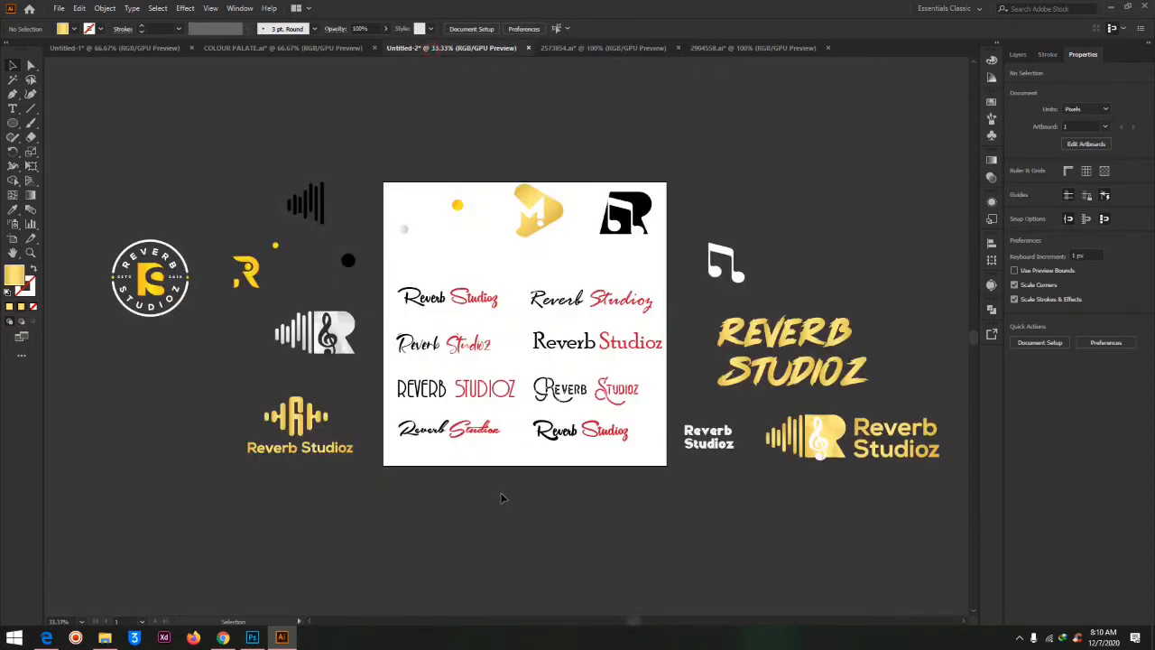
{"action": "scroll", "coordinate": [604, 459], "scroll_direction": "down", "scroll_amount": 3}
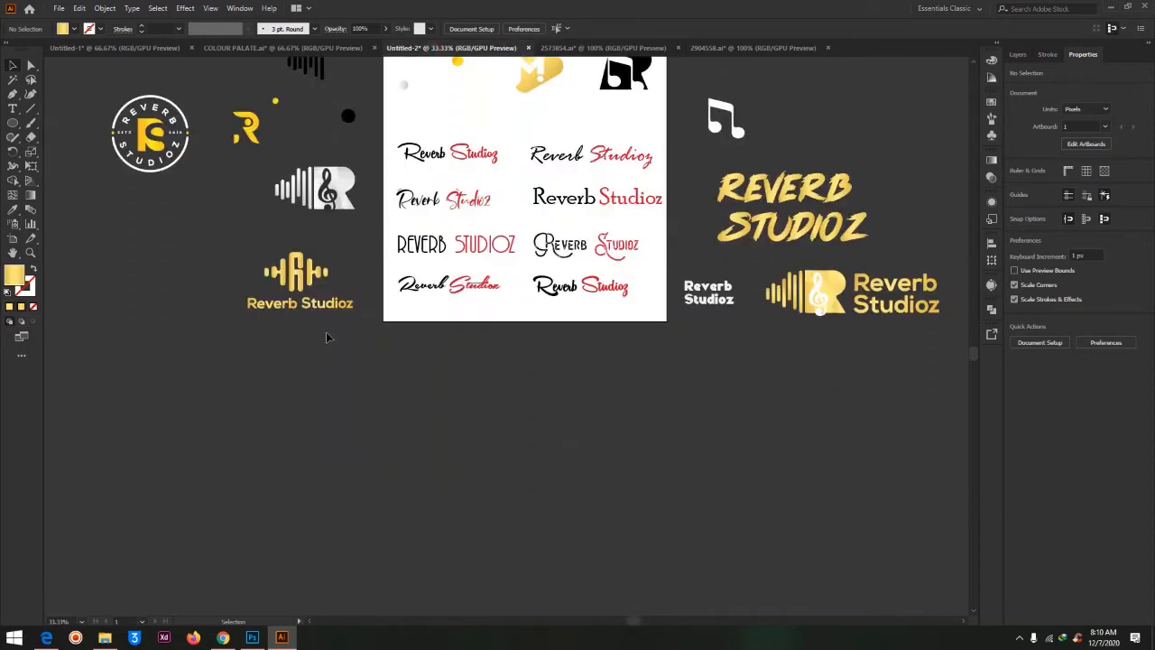
{"action": "scroll", "coordinate": [326, 331], "scroll_direction": "up", "scroll_amount": 2}
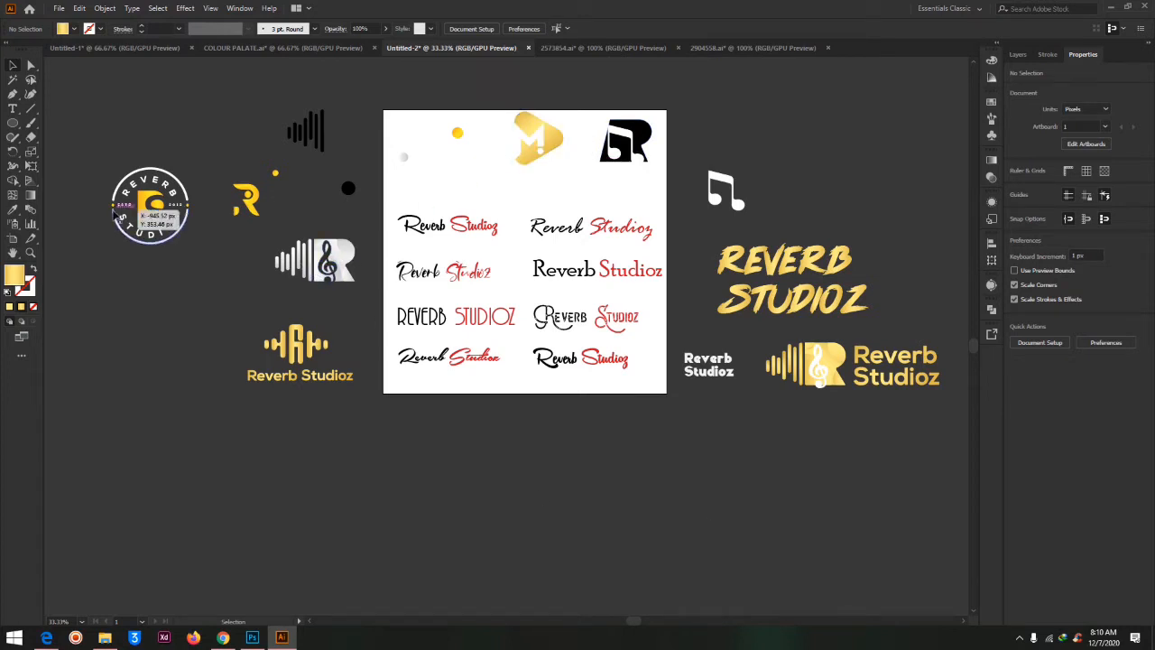
{"action": "left_click", "coordinate": [13, 238]}
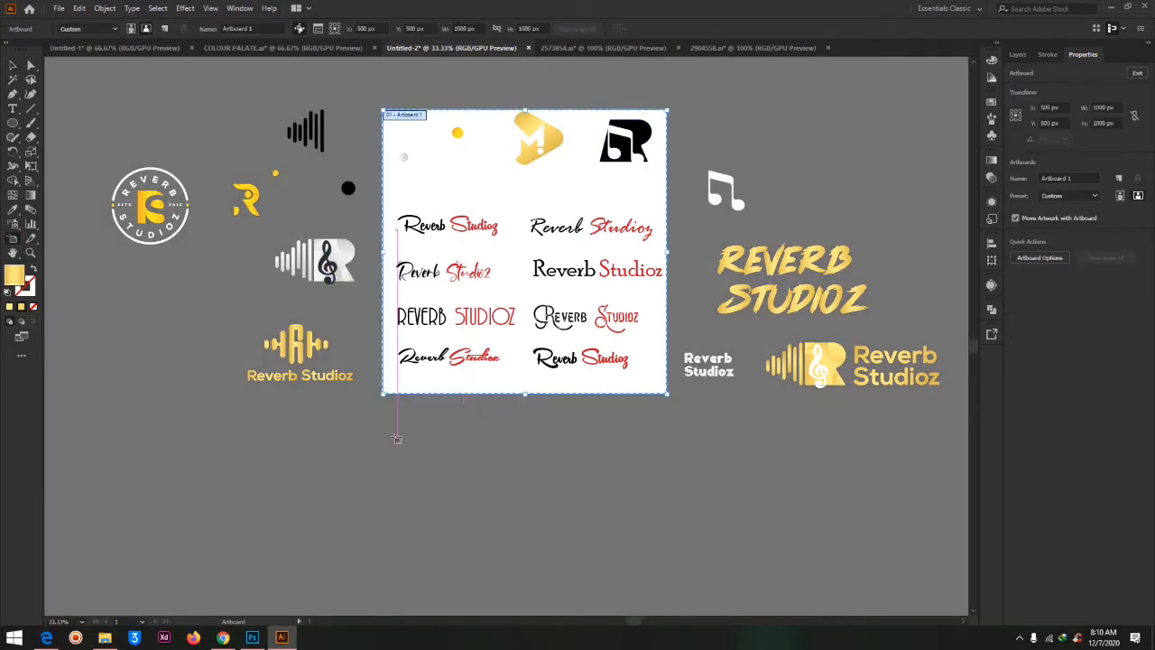
{"action": "left_click_drag", "start_coordinate": [383, 408], "coordinate": [666, 610]}
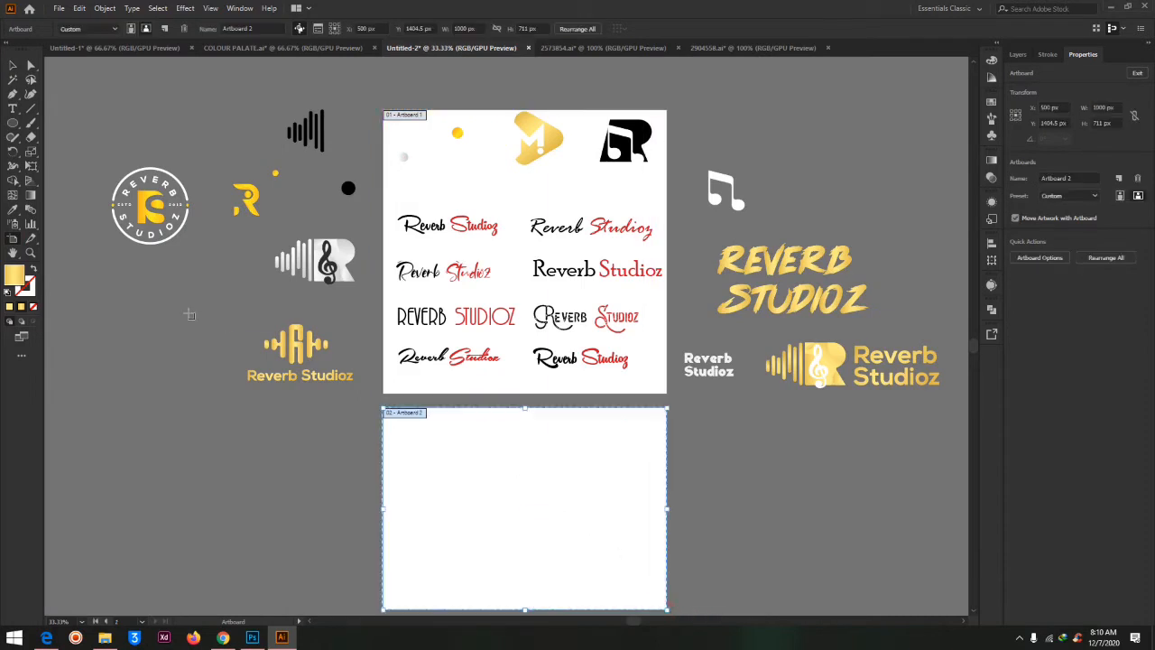
Step: Leave artboard editing and draw a 1000 × 711 px rectangle covering the whole new artboard
{"action": "left_click", "coordinate": [28, 66]}
{"action": "scroll", "coordinate": [627, 496], "scroll_direction": "down", "scroll_amount": 3}
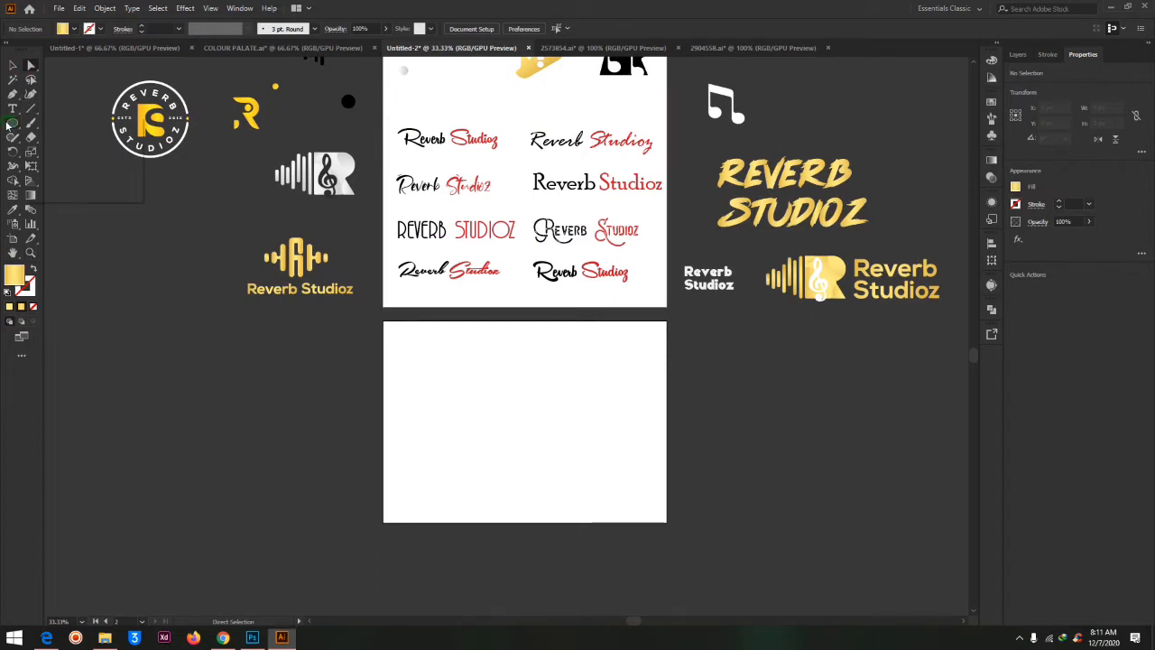
{"action": "left_click_drag", "start_coordinate": [13, 123], "coordinate": [71, 119]}
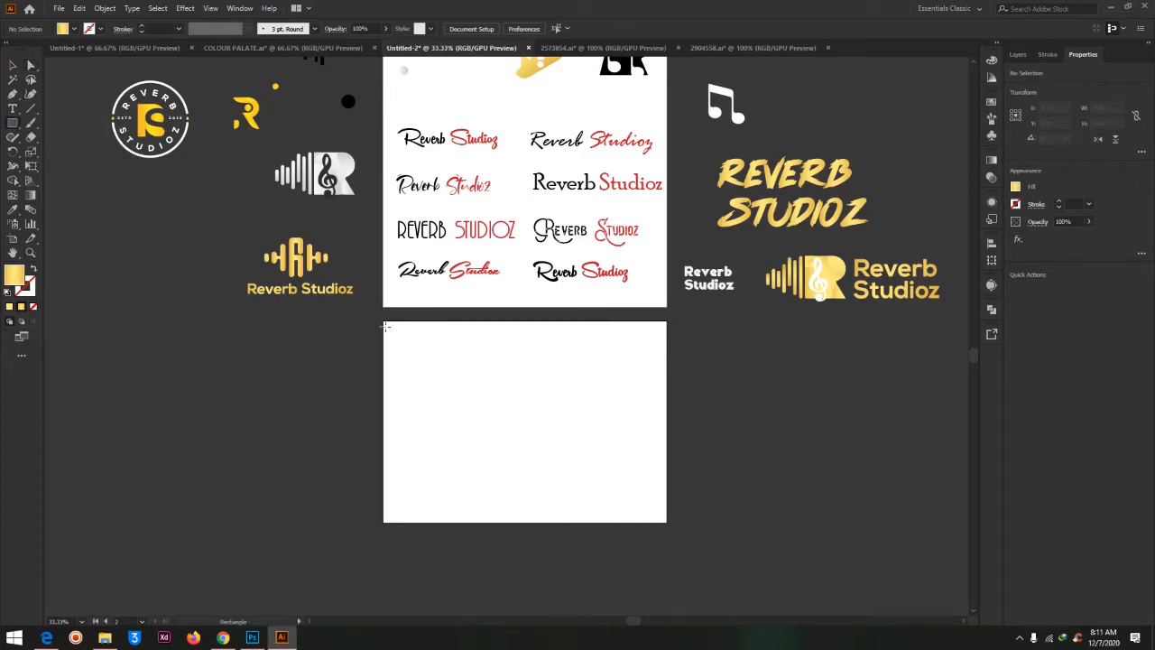
{"action": "left_click_drag", "start_coordinate": [385, 322], "coordinate": [666, 524]}
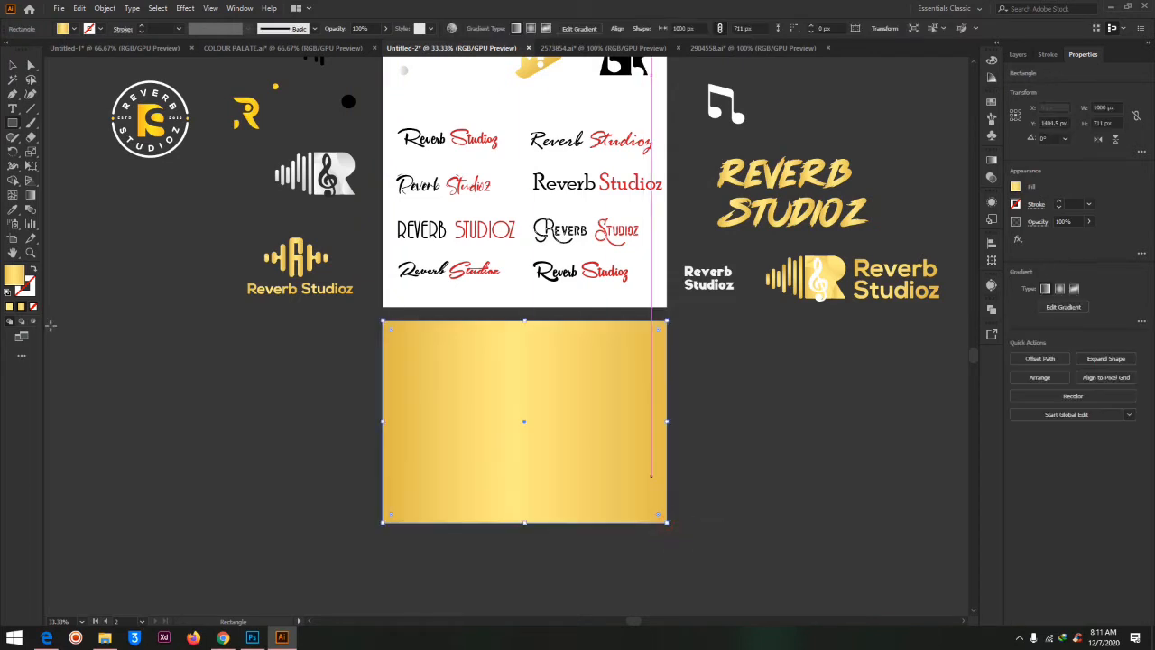
Step: Change the rectangle's gradient to a solid black fill, 000000, and deselect it
{"action": "left_click", "coordinate": [10, 307]}
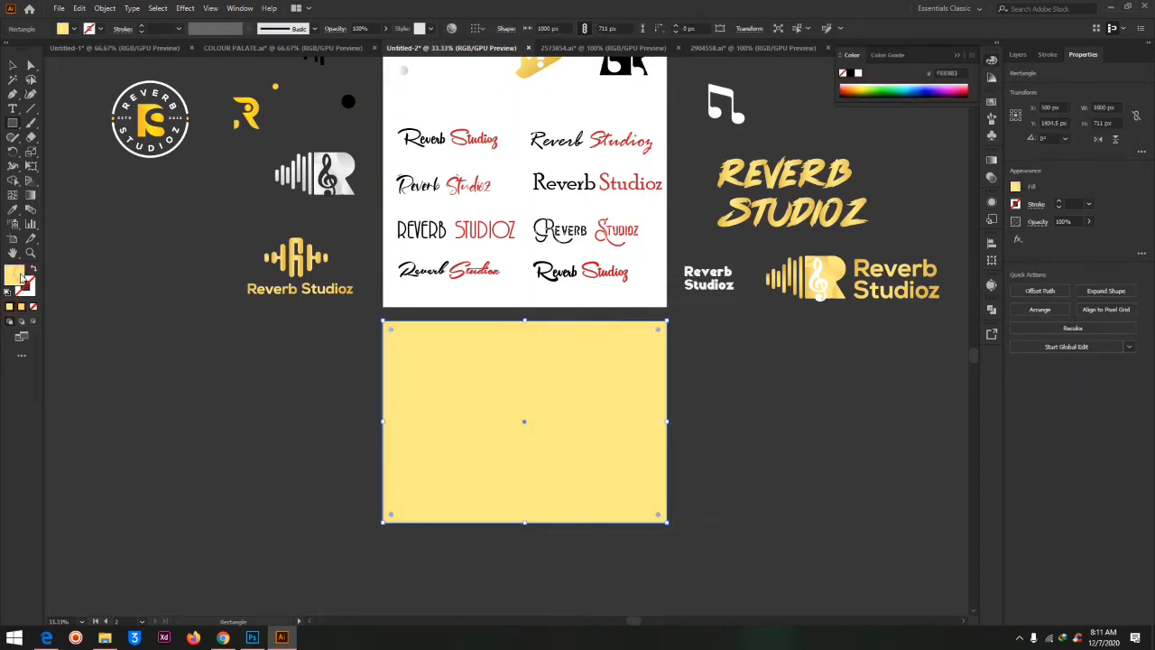
{"action": "double_click", "coordinate": [15, 274]}
{"action": "type", "text": "000000"}
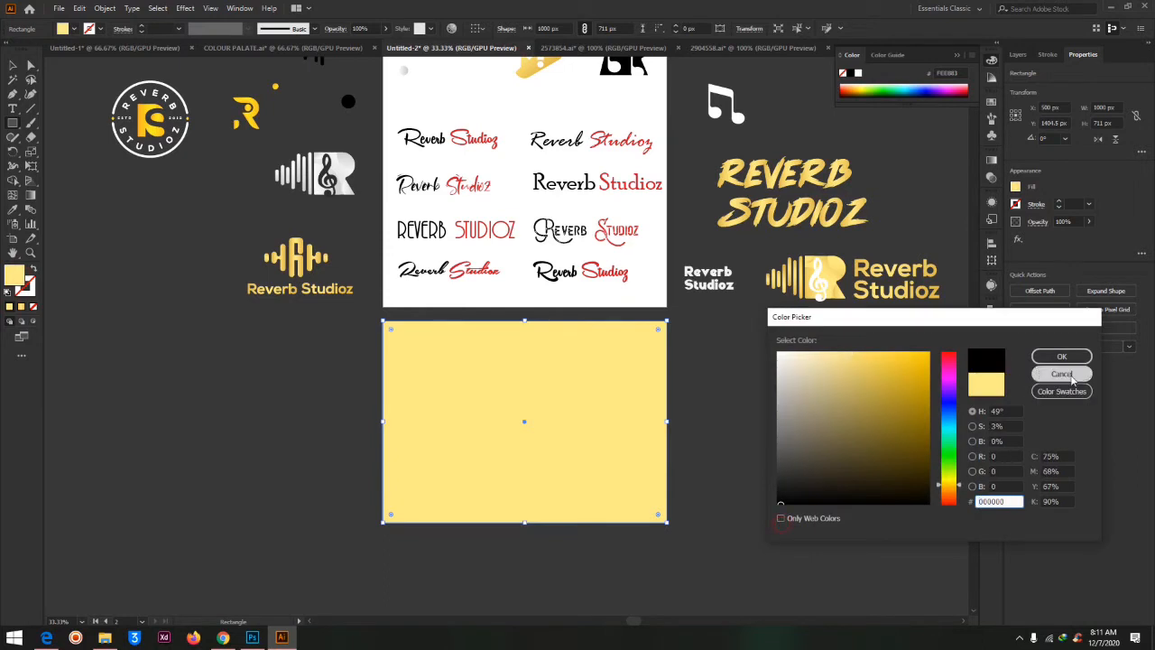
{"action": "left_click", "coordinate": [1062, 356]}
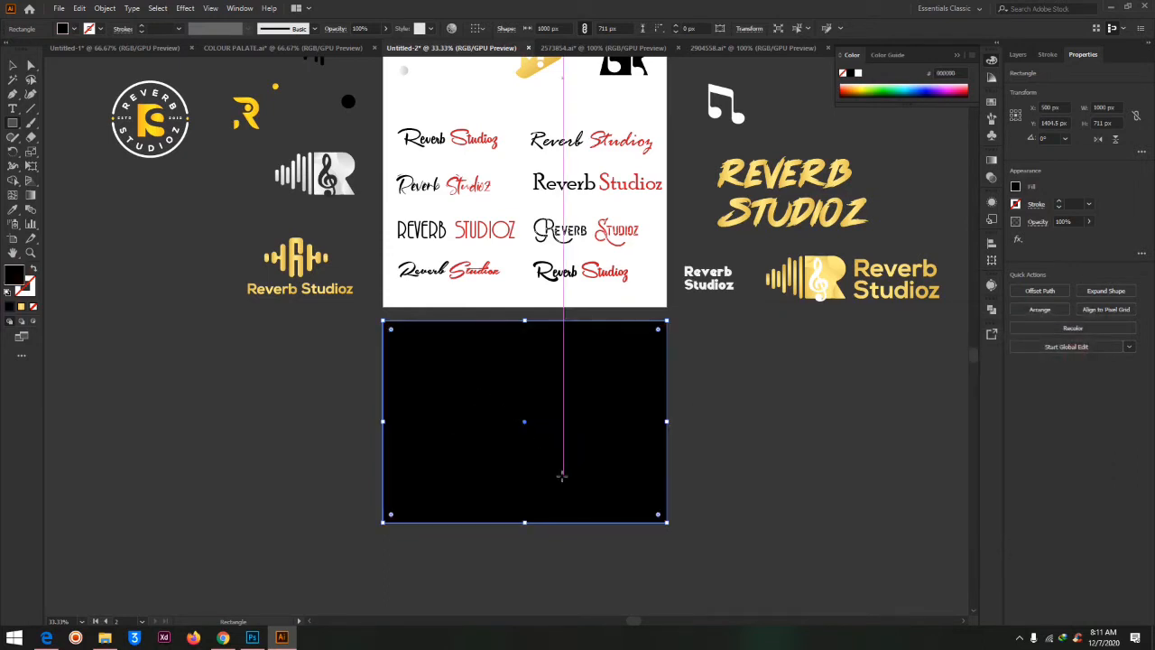
{"action": "key", "text": "a"}
{"action": "key", "text": "ctrl+shift+a"}
{"action": "key", "text": "m"}
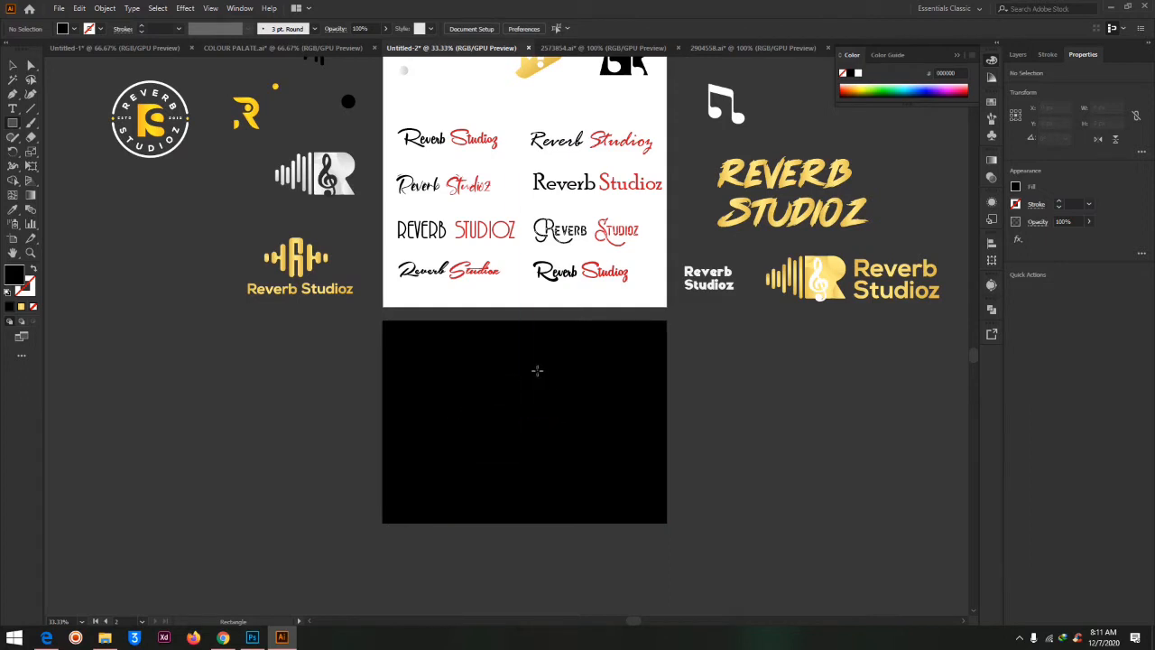
Step: Try deleting the black rectangle and moving it sideways, undoing each change
{"action": "left_click", "coordinate": [30, 65]}
{"action": "left_click", "coordinate": [471, 387]}
{"action": "key", "text": "Delete"}
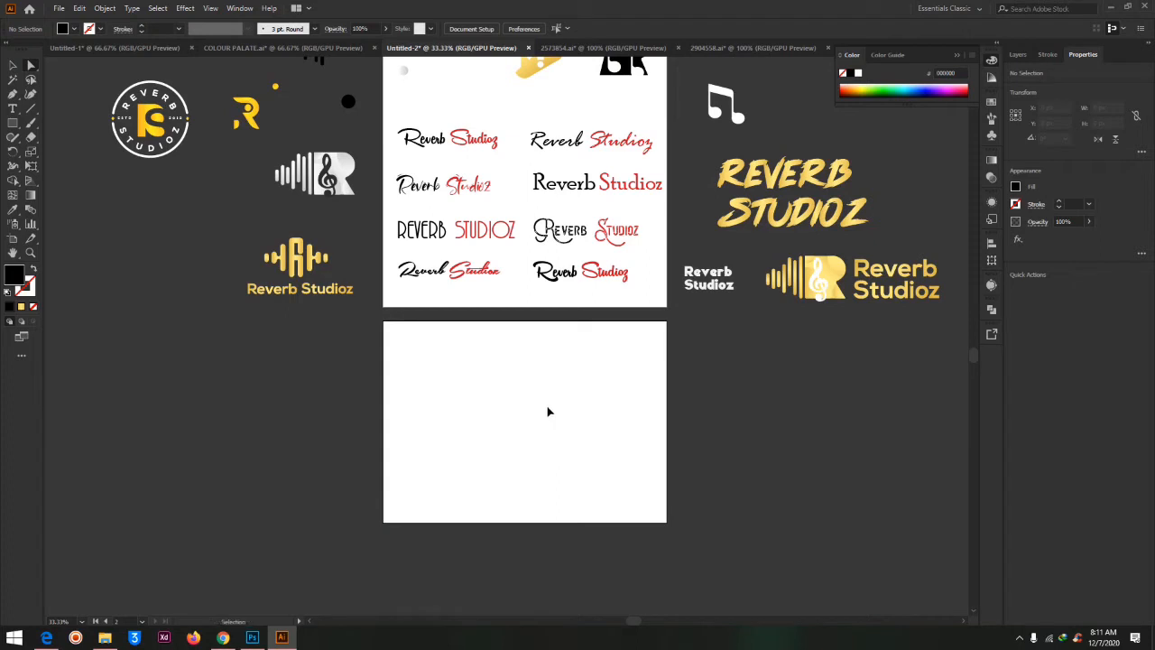
{"action": "key", "text": "ctrl+z"}
{"action": "left_click_drag", "start_coordinate": [451, 424], "coordinate": [713, 424]}
{"action": "key", "text": "ctrl+z"}
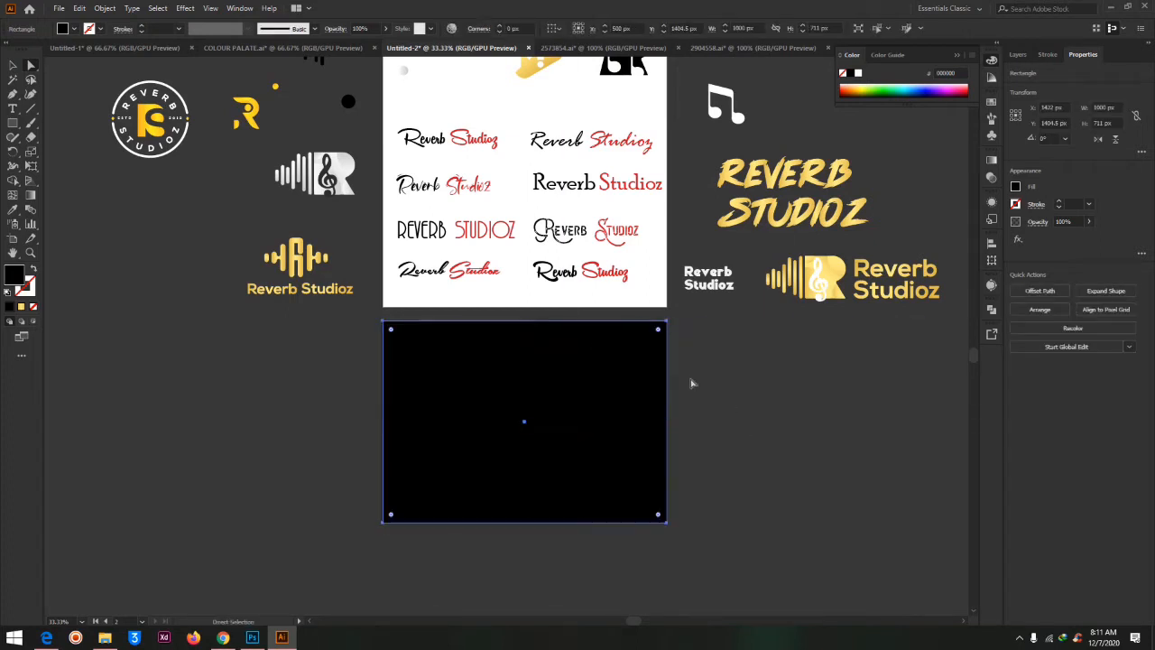
Step: Try moving a single bar of the gold Reverb Studioz logo and the black rectangle, and undo both moves
{"action": "left_click_drag", "start_coordinate": [280, 259], "coordinate": [582, 417]}
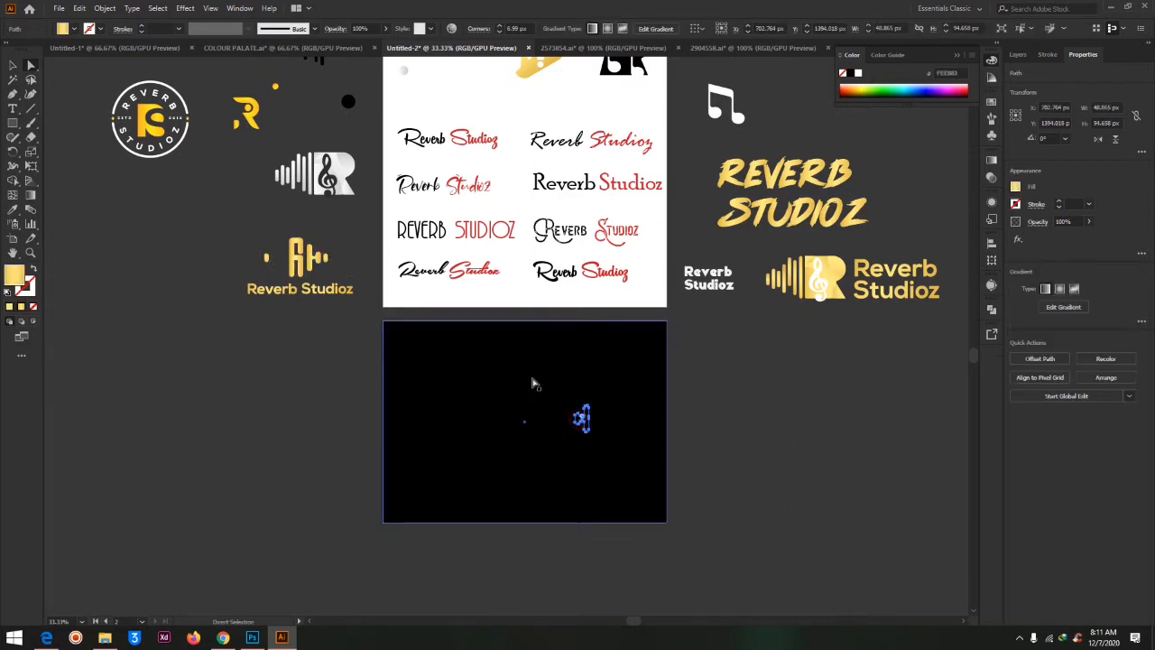
{"action": "left_click_drag", "start_coordinate": [531, 382], "coordinate": [745, 485]}
{"action": "key", "text": "ctrl+z"}
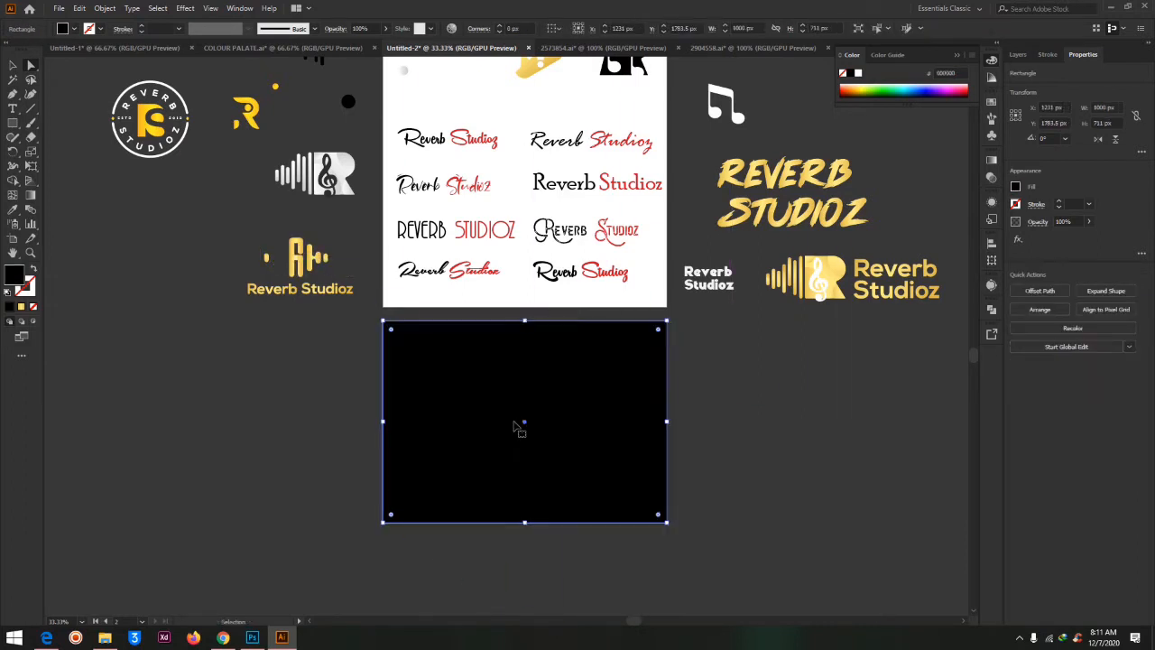
{"action": "key", "text": "ctrl+z"}
{"action": "left_click", "coordinate": [722, 466]}
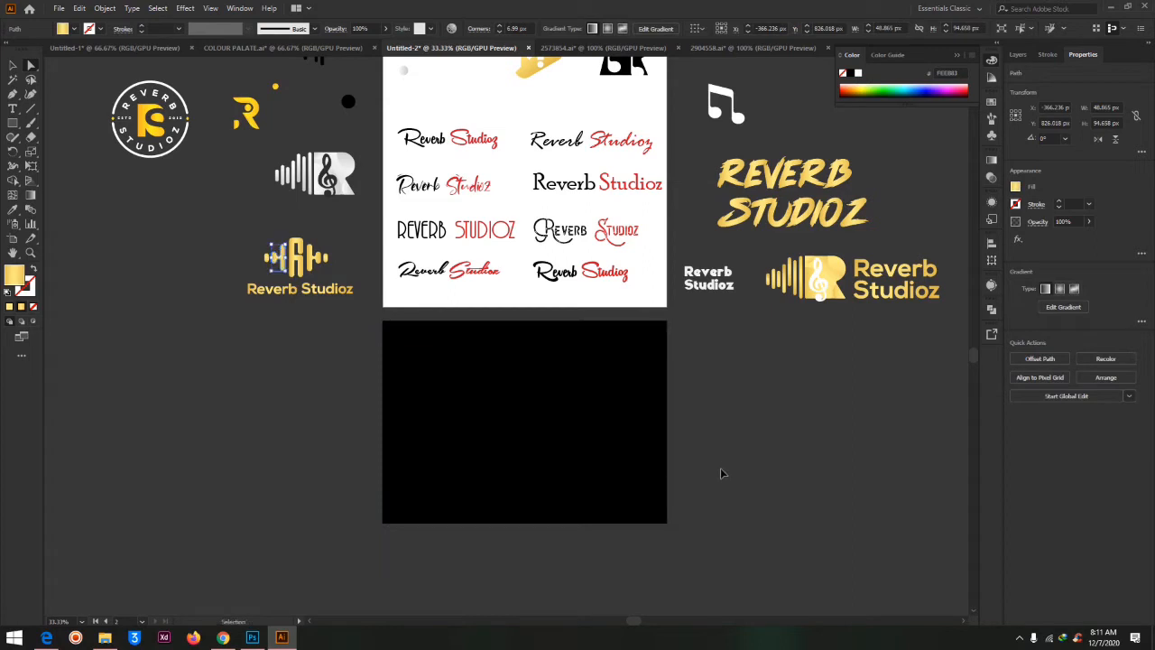
{"action": "left_click", "coordinate": [482, 425]}
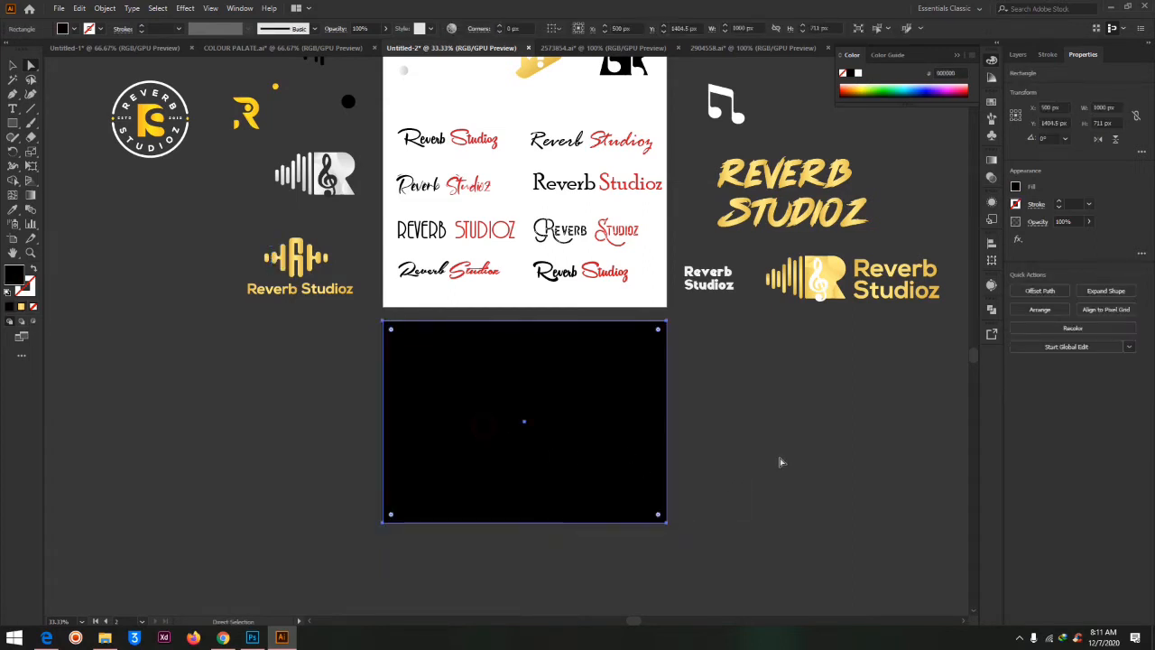
{"action": "left_click", "coordinate": [305, 257]}
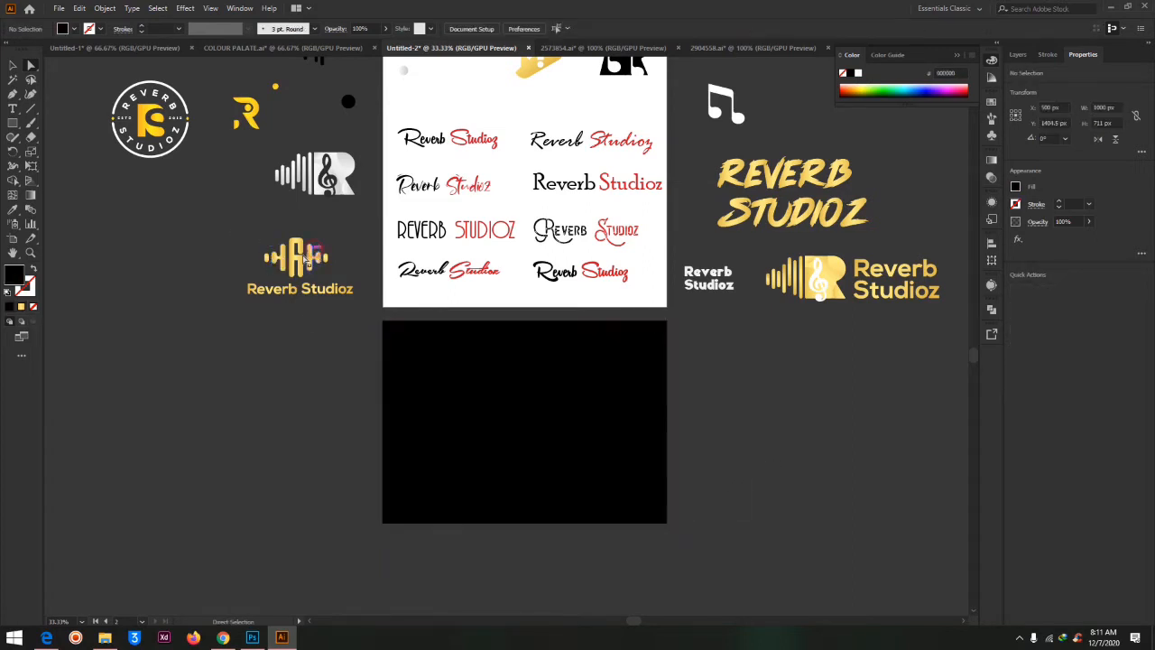
{"action": "left_click", "coordinate": [541, 427]}
{"action": "key", "text": "v"}
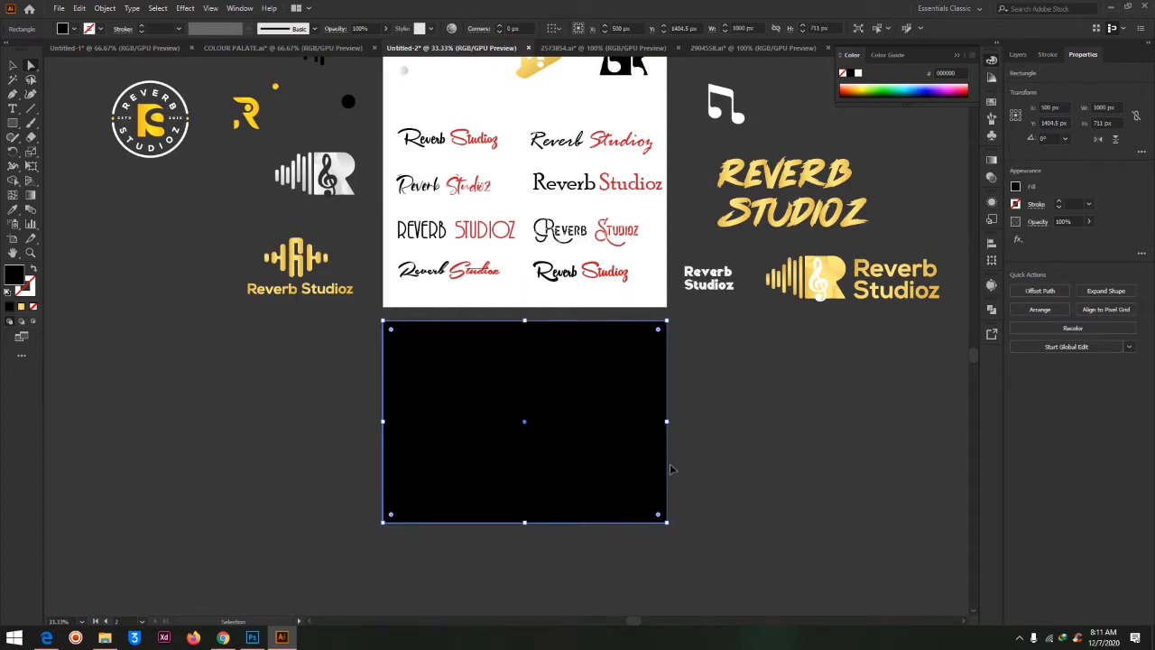
{"action": "left_click", "coordinate": [671, 468]}
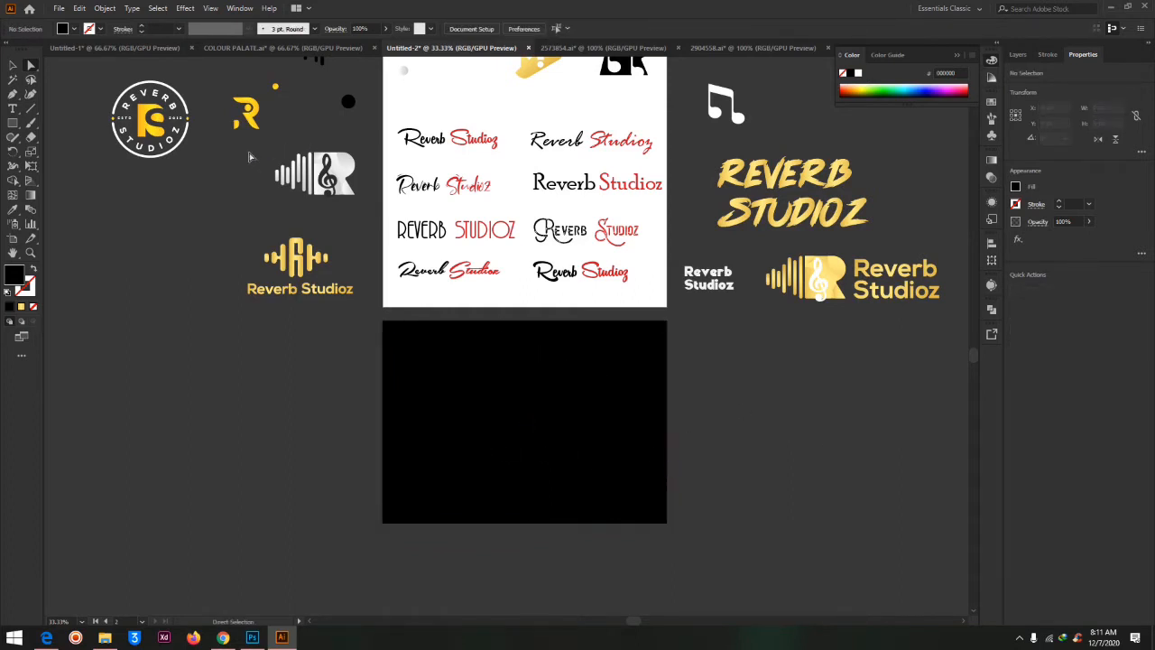
Step: Move the whole silver sound-wave R logo onto the middle of the black rectangle
{"action": "left_click_drag", "start_coordinate": [262, 147], "coordinate": [383, 211]}
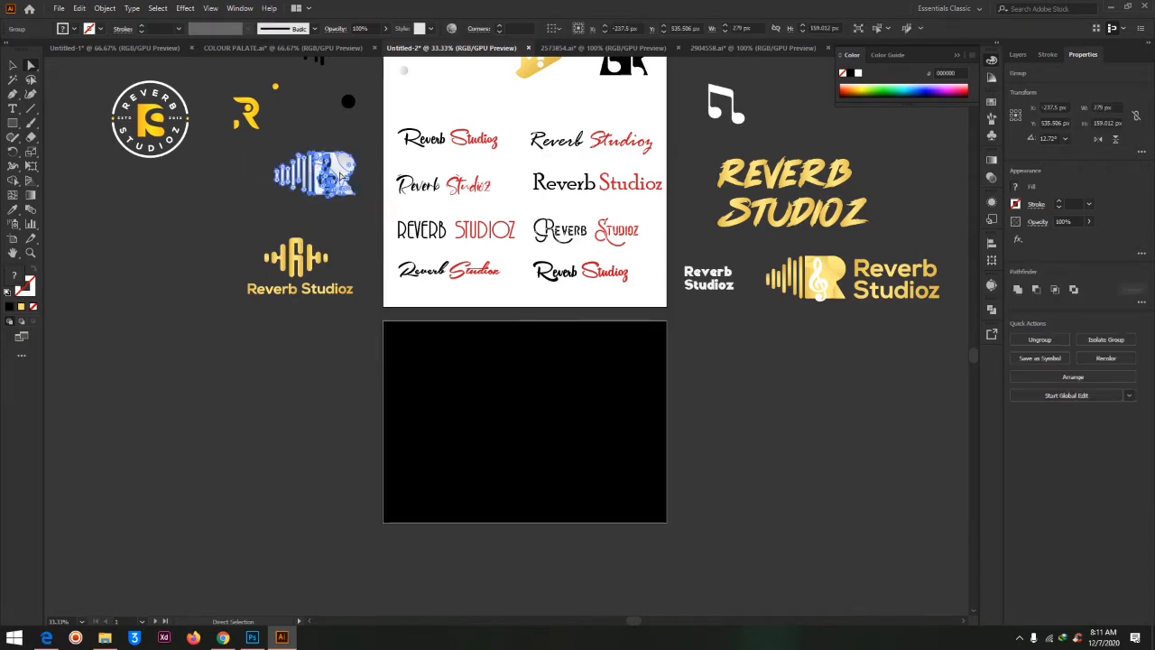
{"action": "left_click_drag", "start_coordinate": [342, 176], "coordinate": [548, 421]}
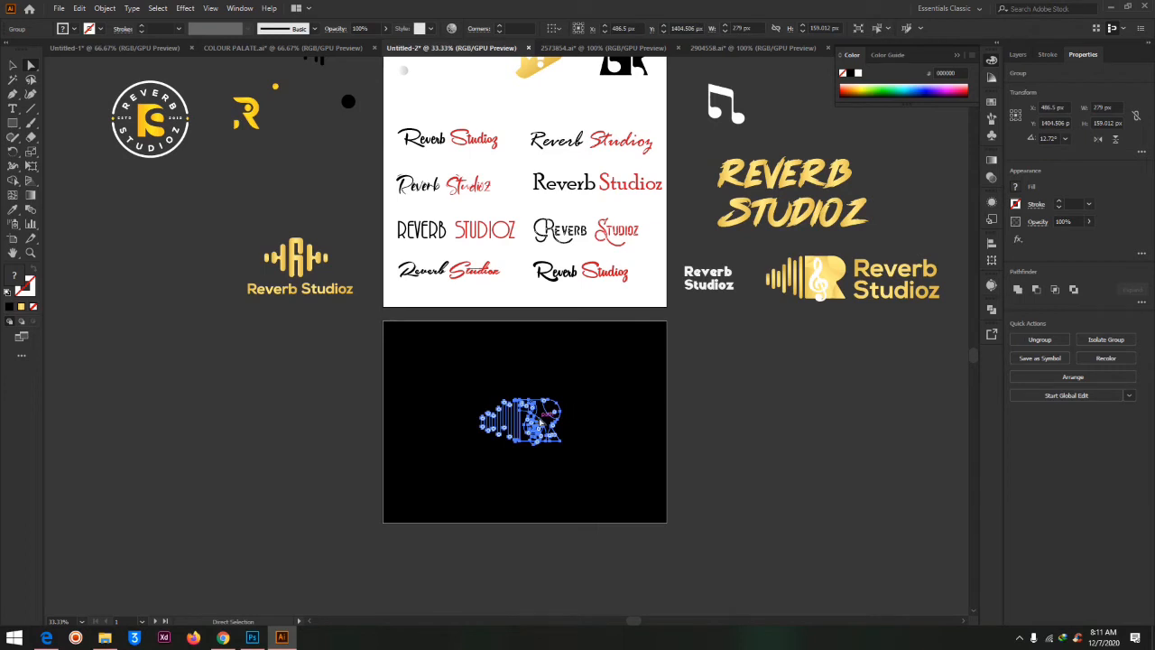
{"action": "key", "text": "ctrl+1"}
{"action": "key", "text": "ctrl+minus"}
{"action": "key", "text": "a"}
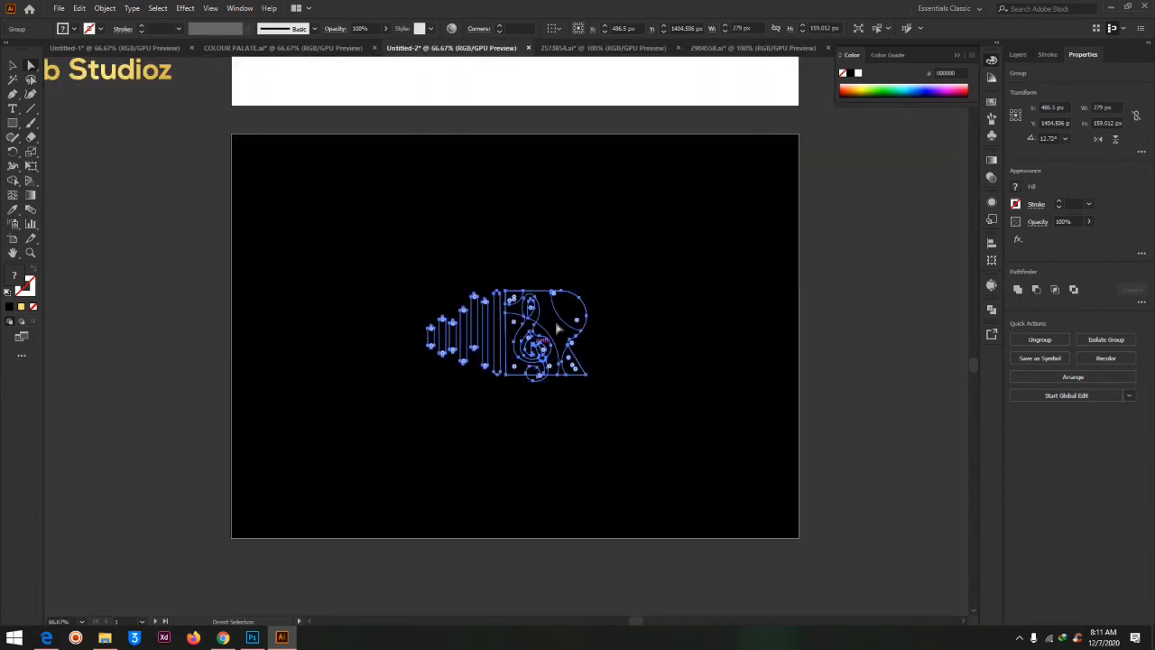
Step: Bring the silver logo group to the front, above the black rectangle
{"action": "right_click", "coordinate": [534, 323]}
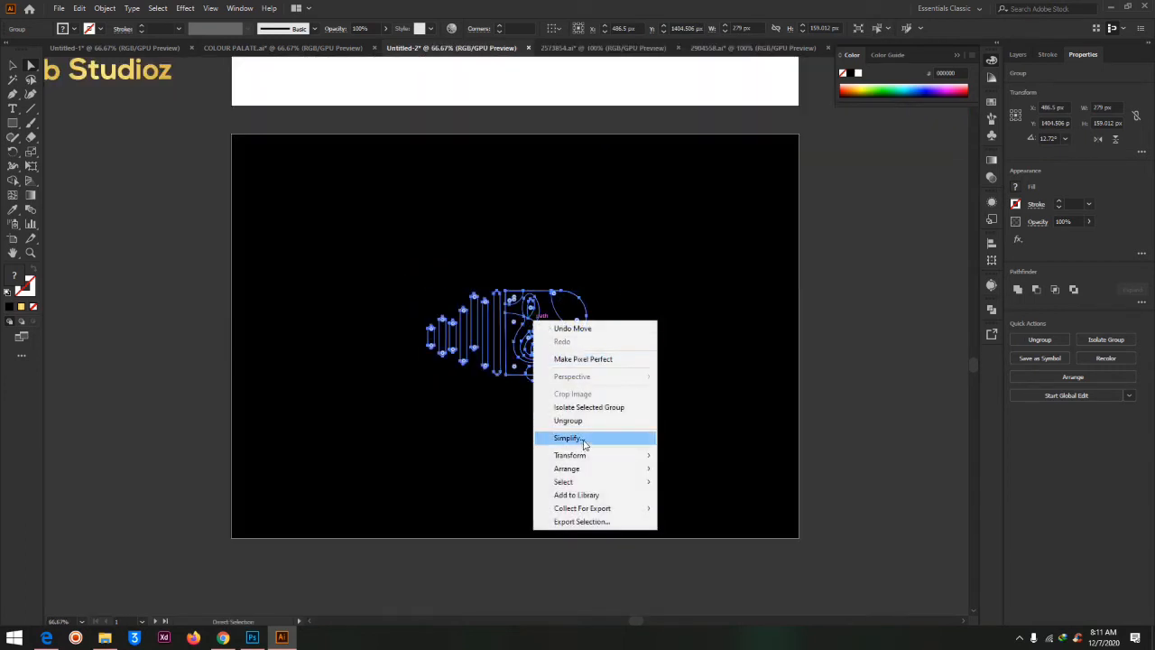
{"action": "mouse_move", "coordinate": [628, 470]}
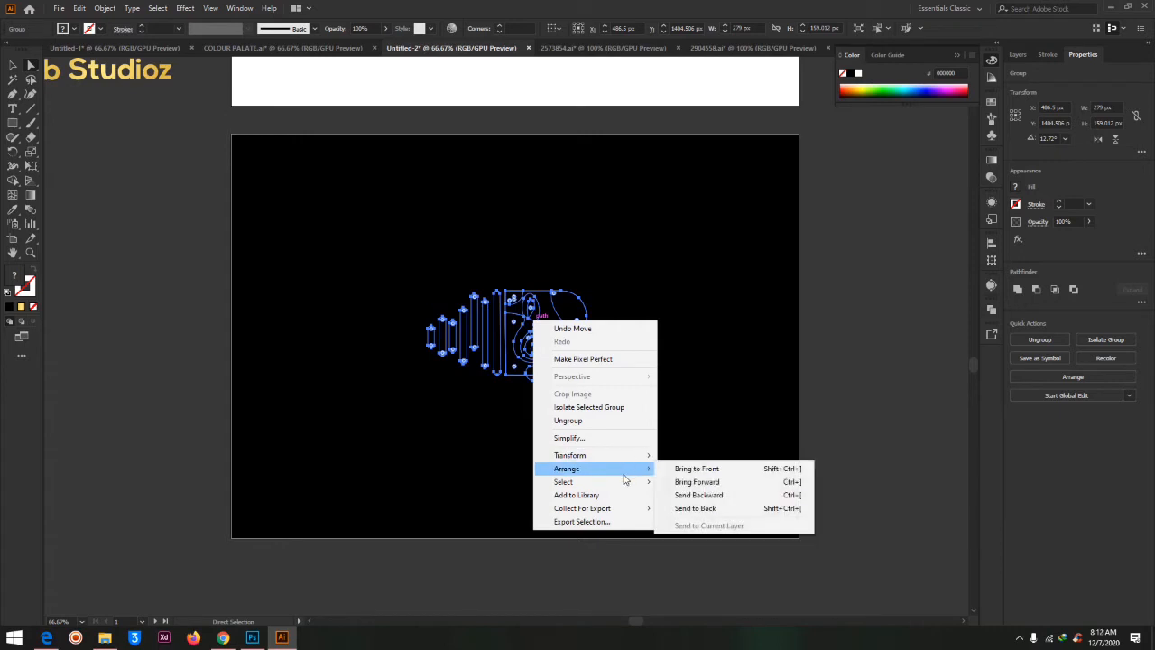
{"action": "left_click", "coordinate": [696, 468]}
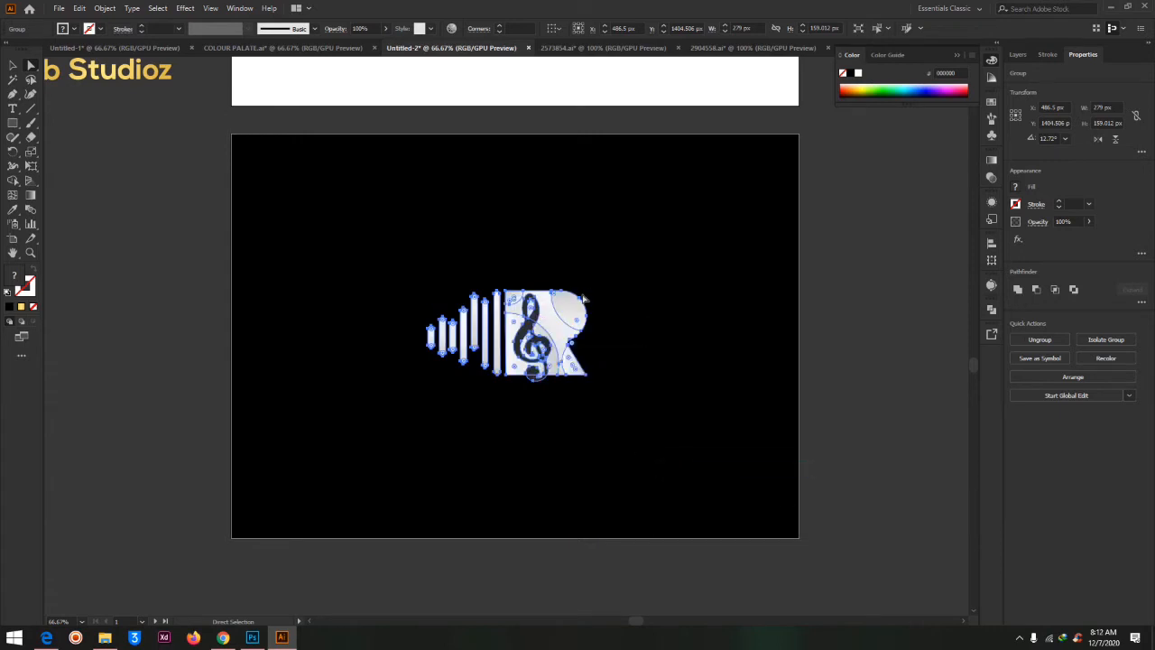
Step: Enlarge the silver logo to about 586 × 334 px on the black rectangle and deselect it
{"action": "key", "text": "v"}
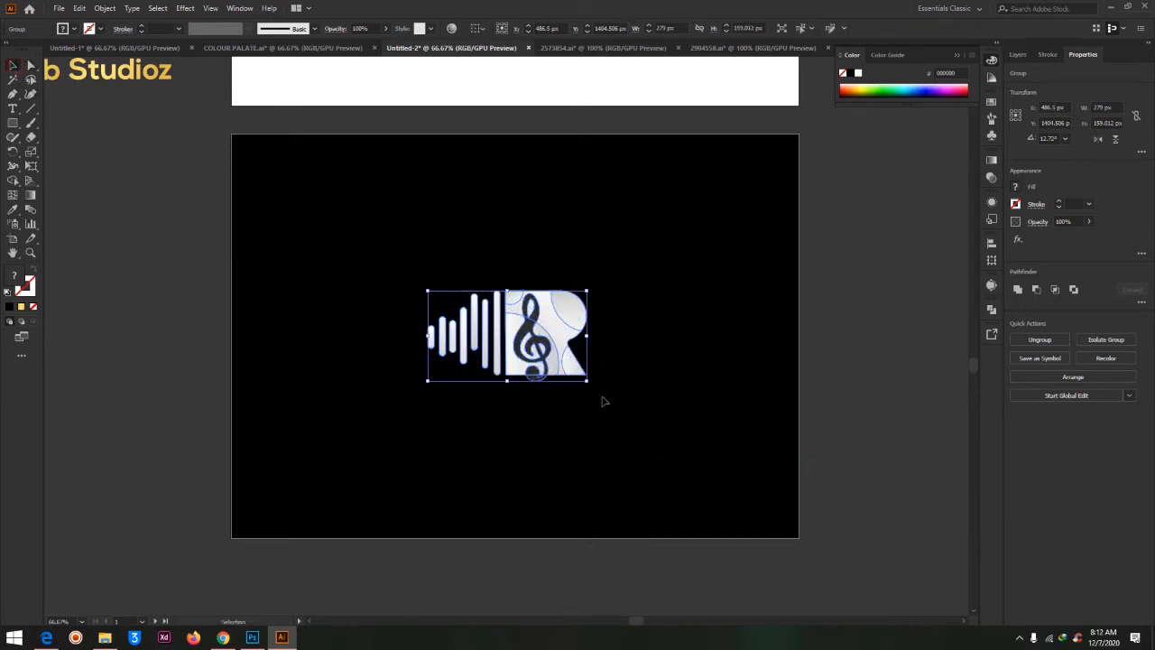
{"action": "mouse_move", "coordinate": [587, 383]}
{"action": "left_mouse_down"}
{"action": "mouse_move", "coordinate": [761, 481]}
{"action": "mouse_move", "coordinate": [583, 361]}
{"action": "mouse_move", "coordinate": [600, 380]}
{"action": "left_mouse_up"}
{"action": "left_click", "coordinate": [857, 370]}
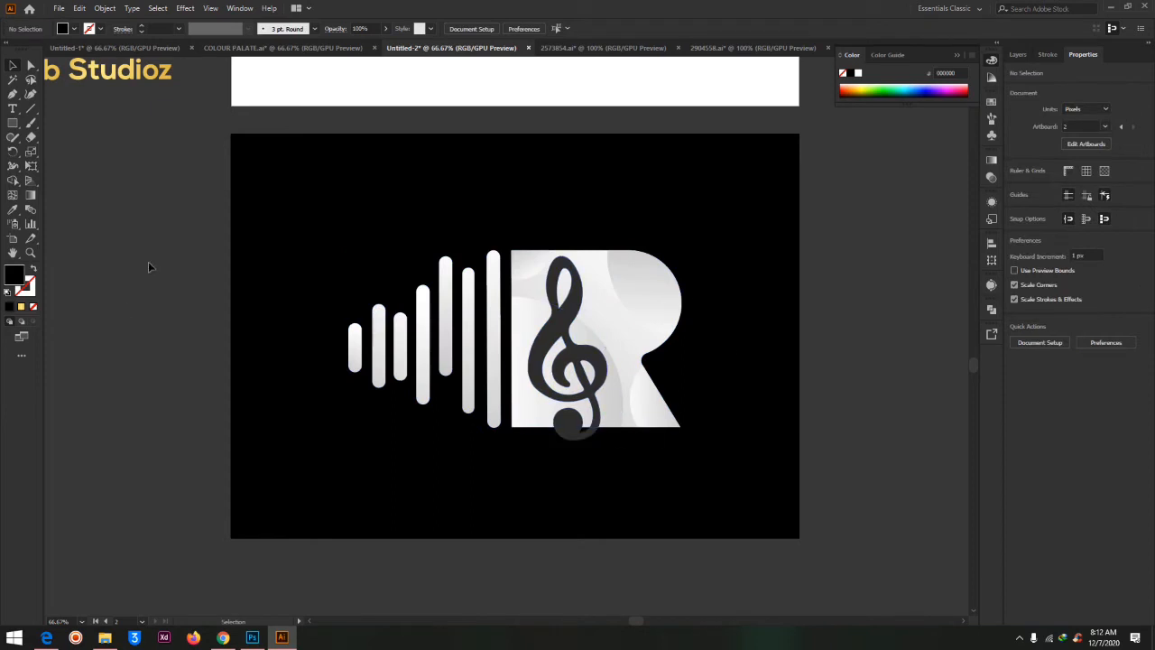
Step: Activate the Selection tool and move the whole logo group horizontally to the right, to an X position of about 547 px
{"action": "left_click", "coordinate": [31, 69]}
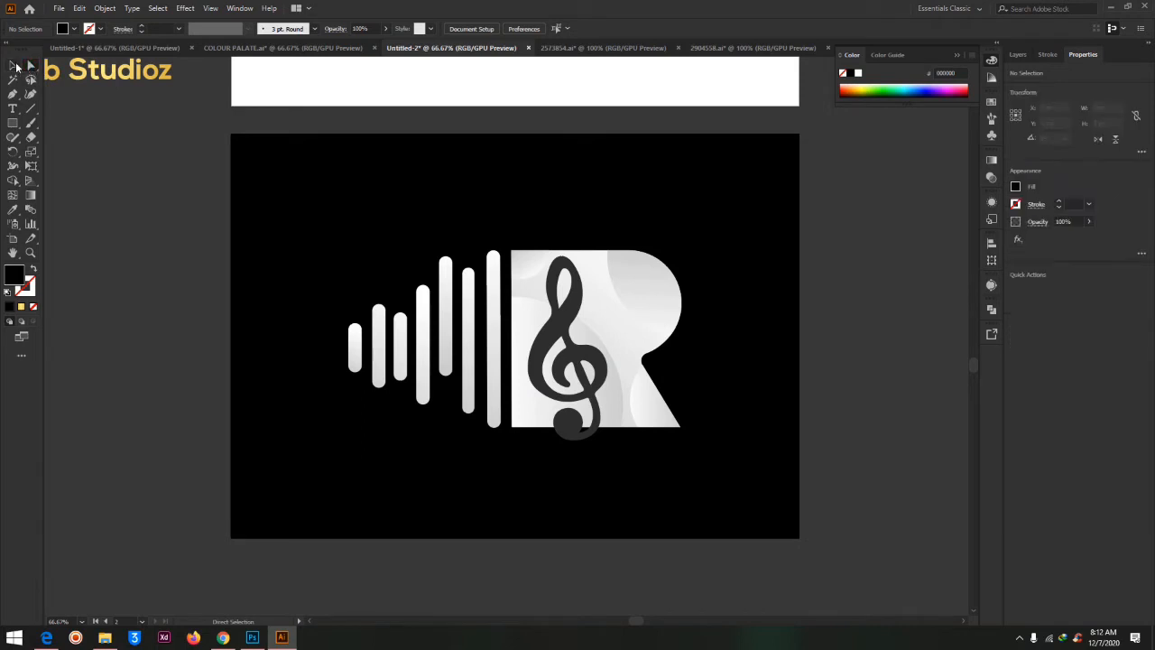
{"action": "left_click", "coordinate": [14, 66]}
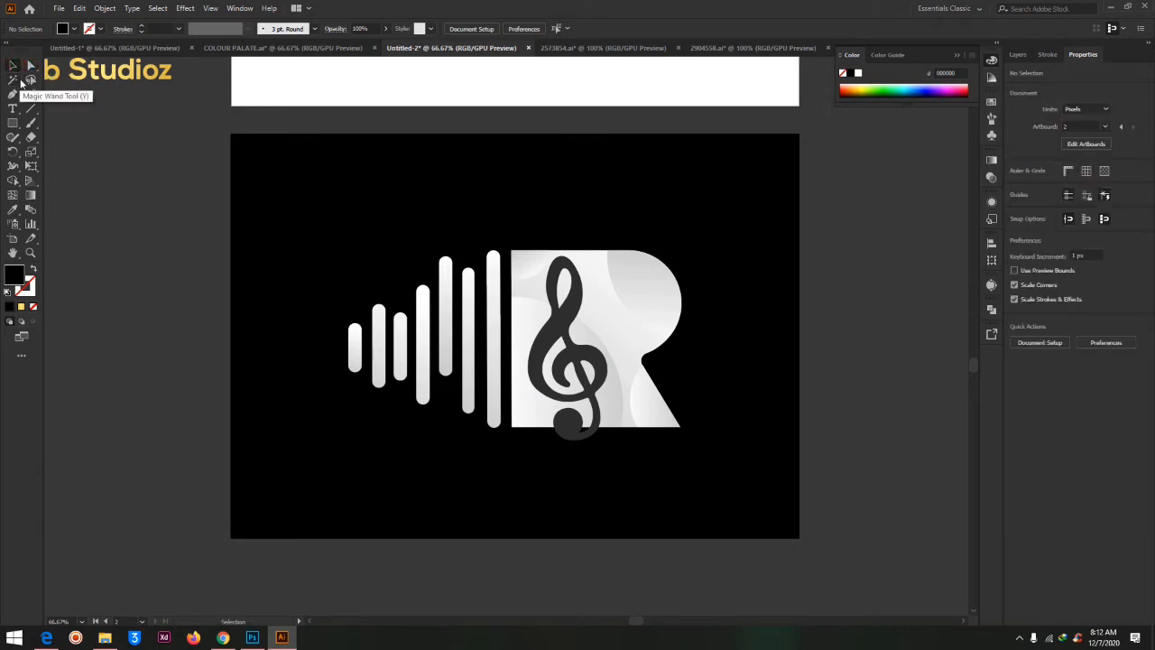
{"action": "mouse_move", "coordinate": [634, 298]}
{"action": "left_mouse_down"}
{"action": "mouse_move", "coordinate": [693, 259]}
{"action": "mouse_move", "coordinate": [624, 297]}
{"action": "mouse_move", "coordinate": [624, 312]}
{"action": "left_mouse_up"}
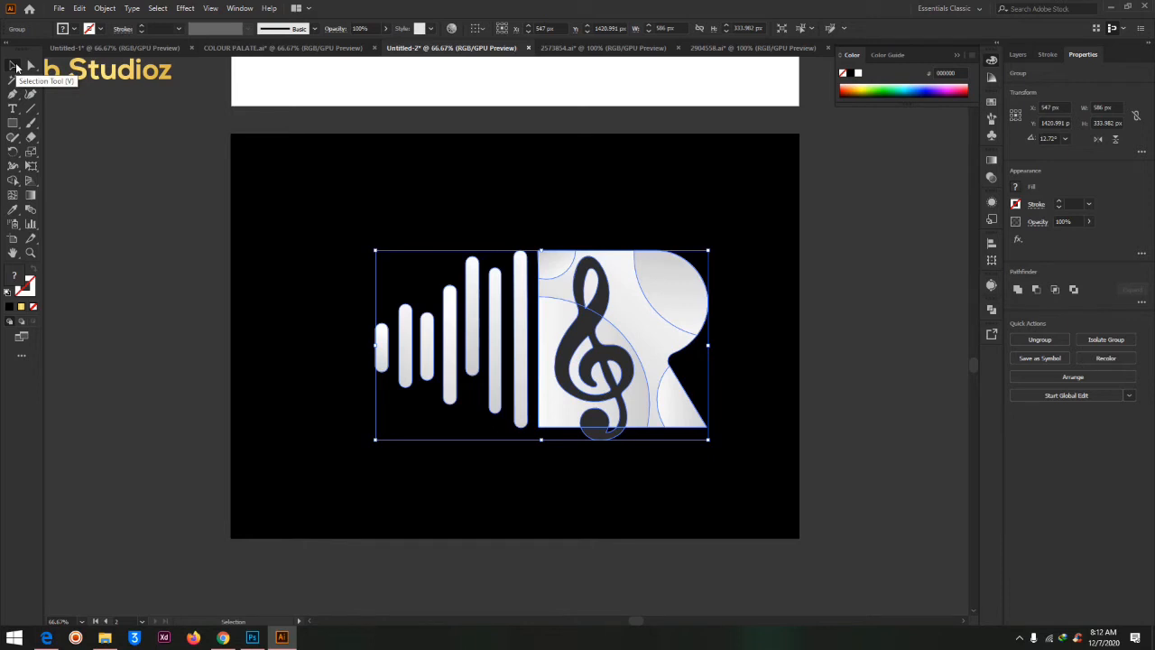
Step: Move the whole logo group back to the middle of the black rectangle, at about X 499, Y 1414 px, and deselect it
{"action": "scroll", "coordinate": [828, 335], "scroll_direction": "up", "scroll_amount": 5}
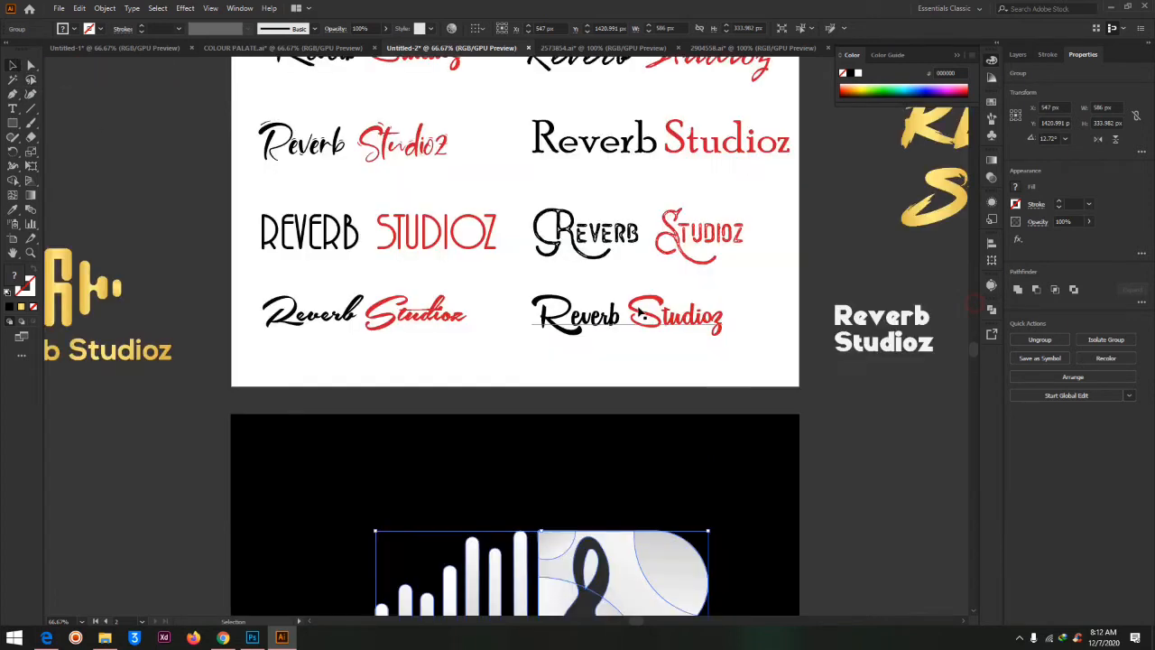
{"action": "scroll", "coordinate": [706, 422], "scroll_direction": "down", "scroll_amount": 6}
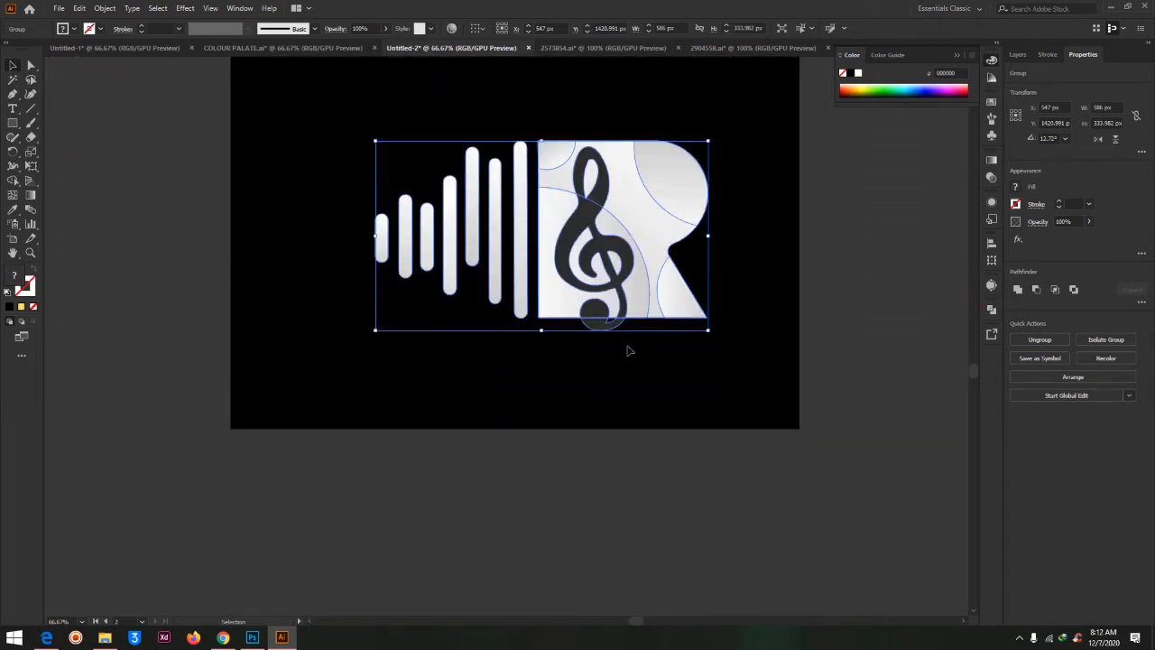
{"action": "left_click", "coordinate": [849, 210]}
{"action": "left_click", "coordinate": [634, 297]}
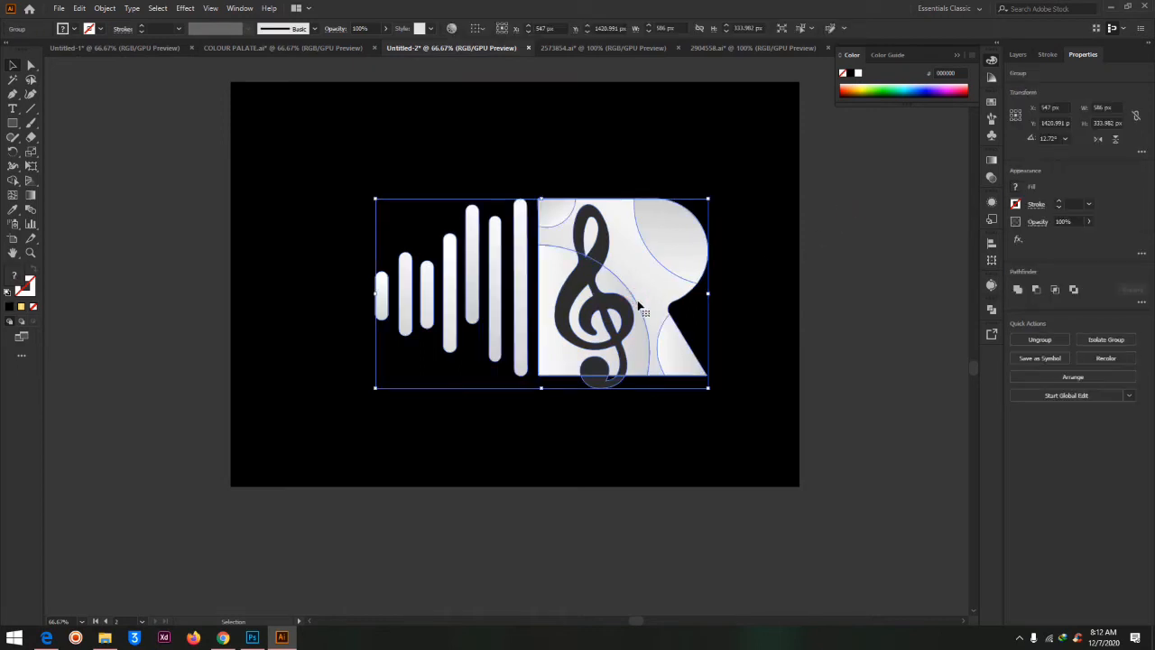
{"action": "mouse_move", "coordinate": [615, 269]}
{"action": "left_mouse_down"}
{"action": "mouse_move", "coordinate": [583, 261]}
{"action": "mouse_move", "coordinate": [626, 272]}
{"action": "mouse_move", "coordinate": [611, 268]}
{"action": "left_mouse_up"}
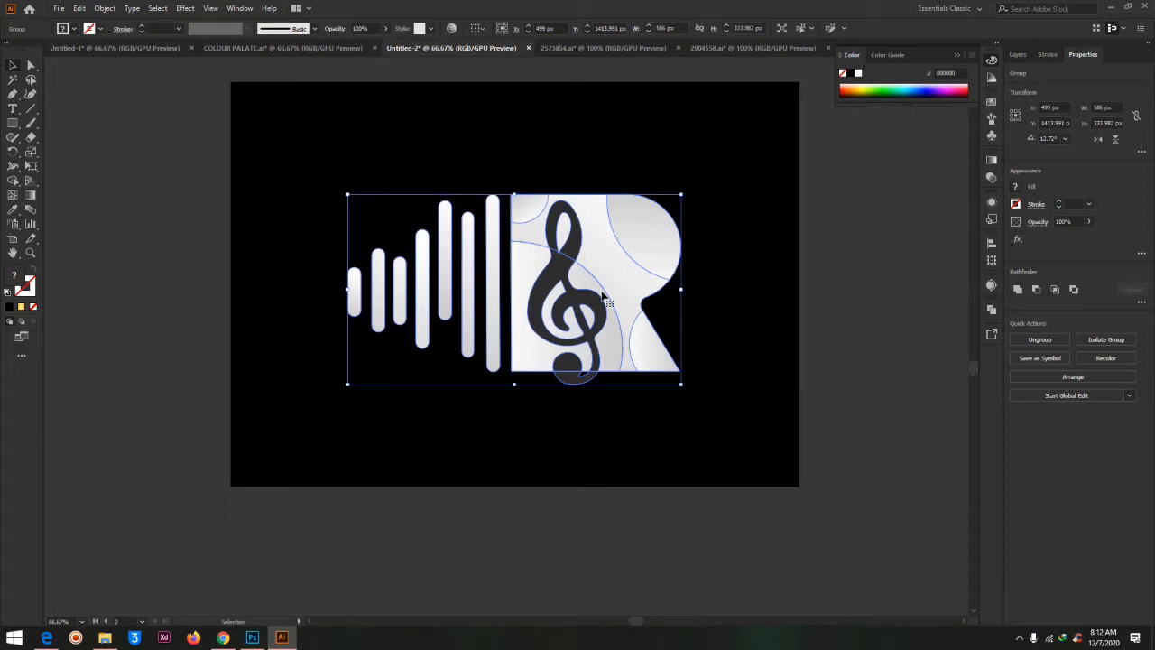
{"action": "left_click", "coordinate": [776, 280]}
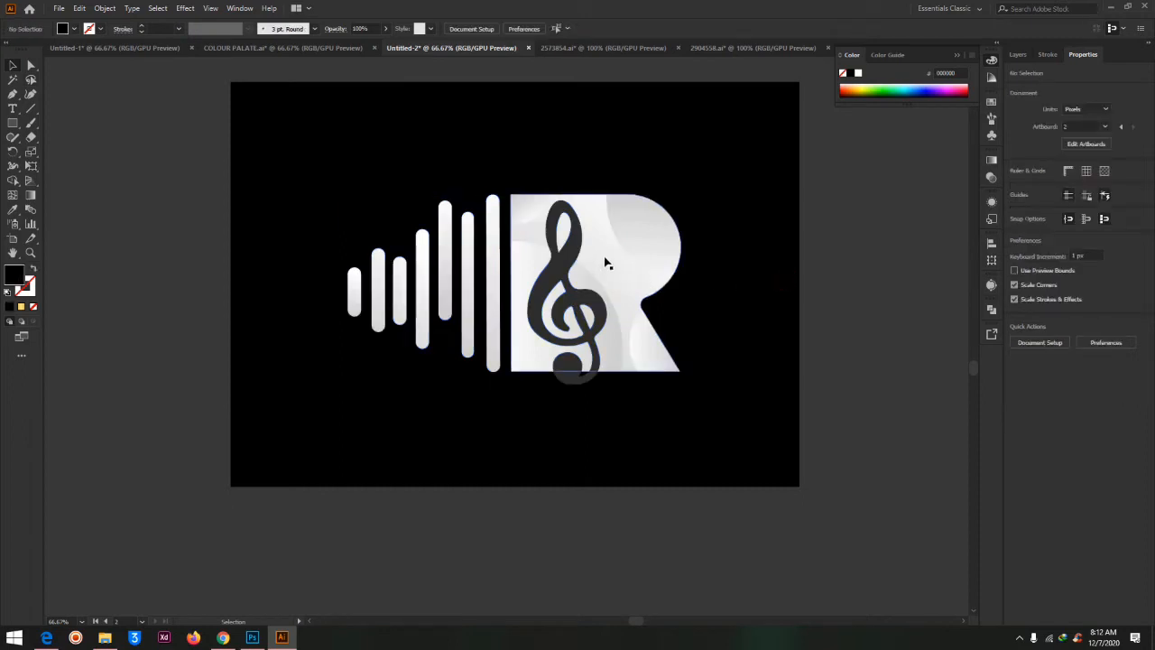
Step: Try moving the whole logo group to the right with the Selection tool, undo the move and clear the selection
{"action": "left_click", "coordinate": [355, 287]}
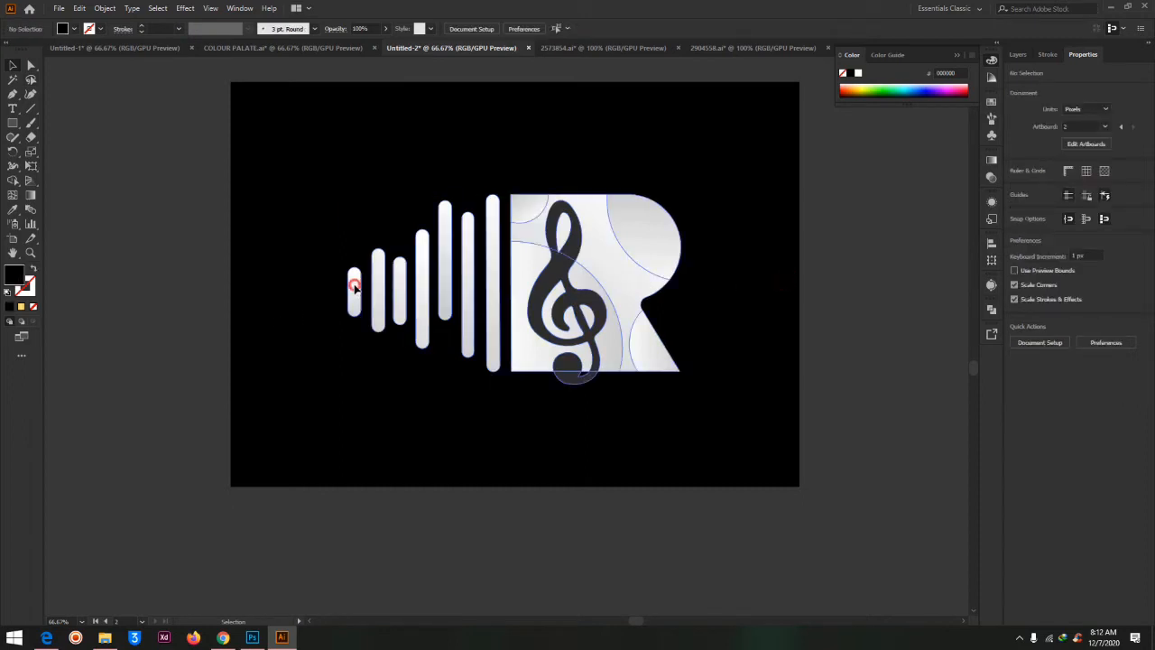
{"action": "left_click_drag", "start_coordinate": [605, 268], "coordinate": [712, 257]}
{"action": "key", "text": "ctrl+z"}
{"action": "left_click", "coordinate": [795, 249]}
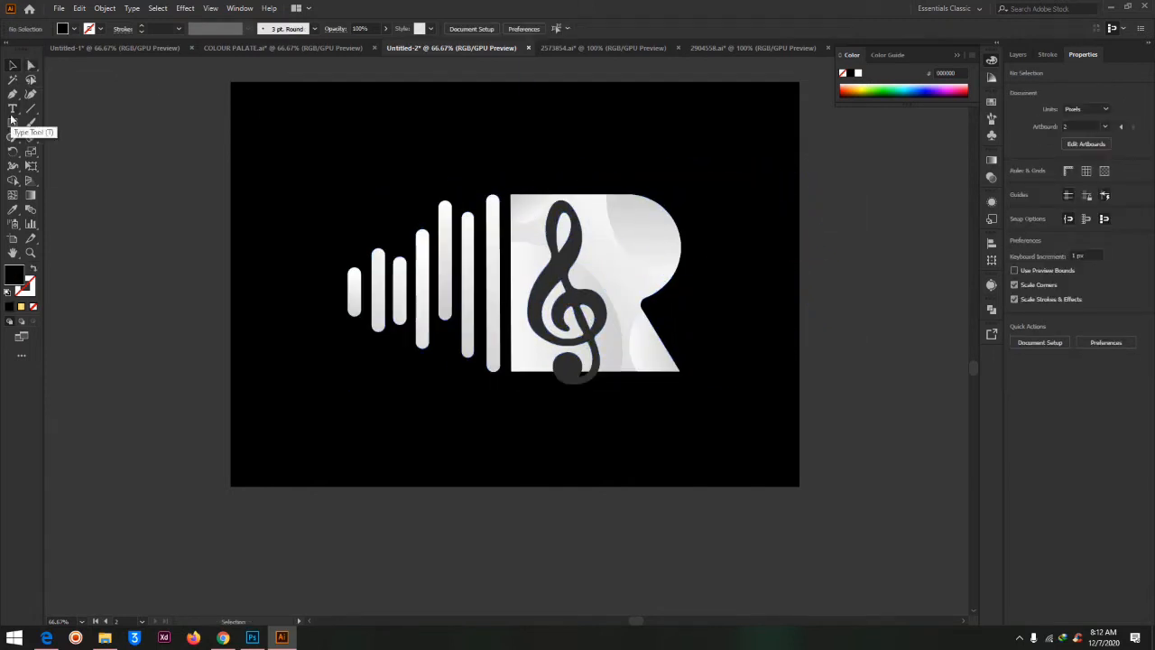
Step: With Direct Selection, move only the R's upper-right curved piece off the black rectangle to about X 1049, Y 1267 px and deselect it
{"action": "left_click", "coordinate": [30, 65]}
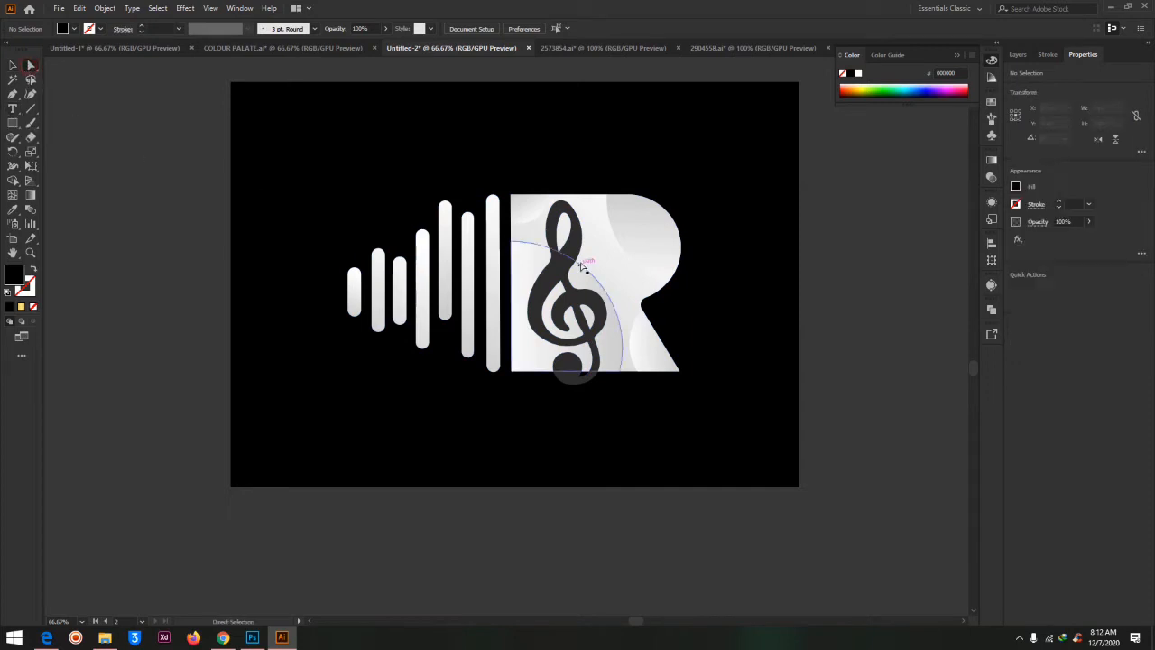
{"action": "left_click", "coordinate": [637, 231]}
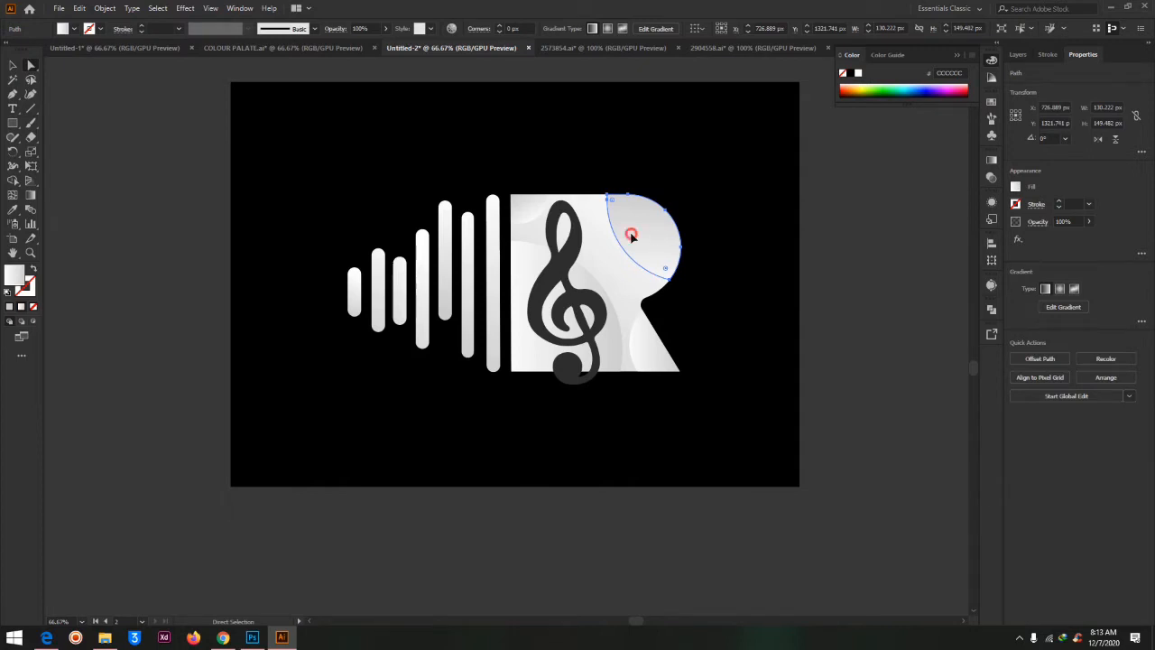
{"action": "left_click_drag", "start_coordinate": [627, 237], "coordinate": [815, 201]}
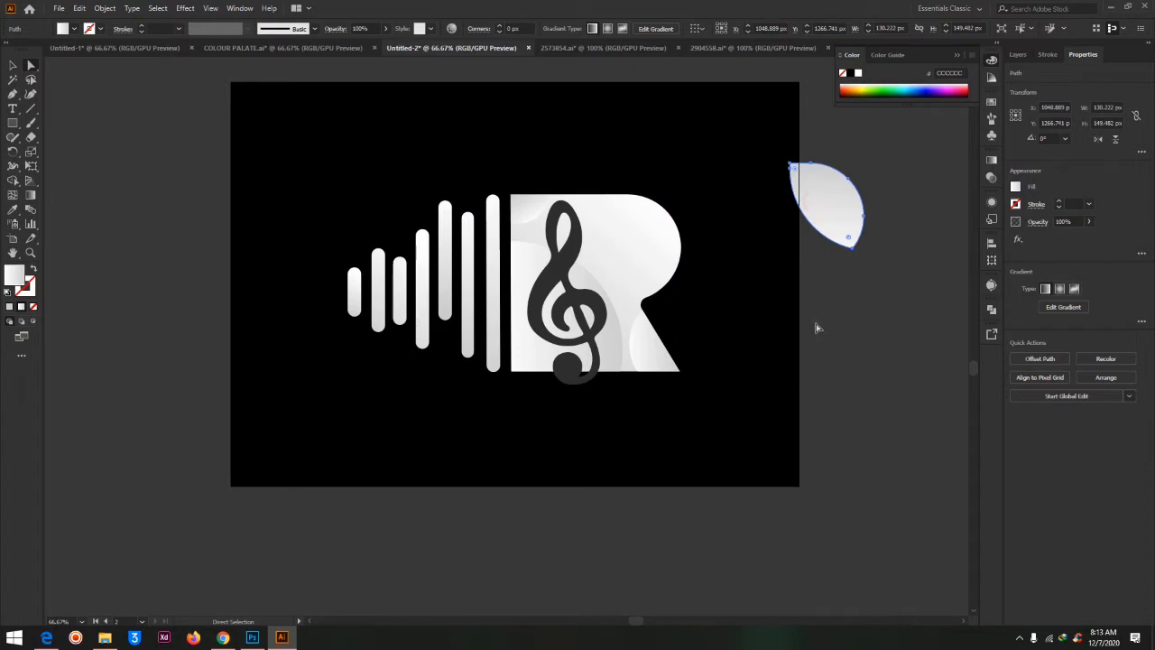
{"action": "left_click", "coordinate": [861, 325]}
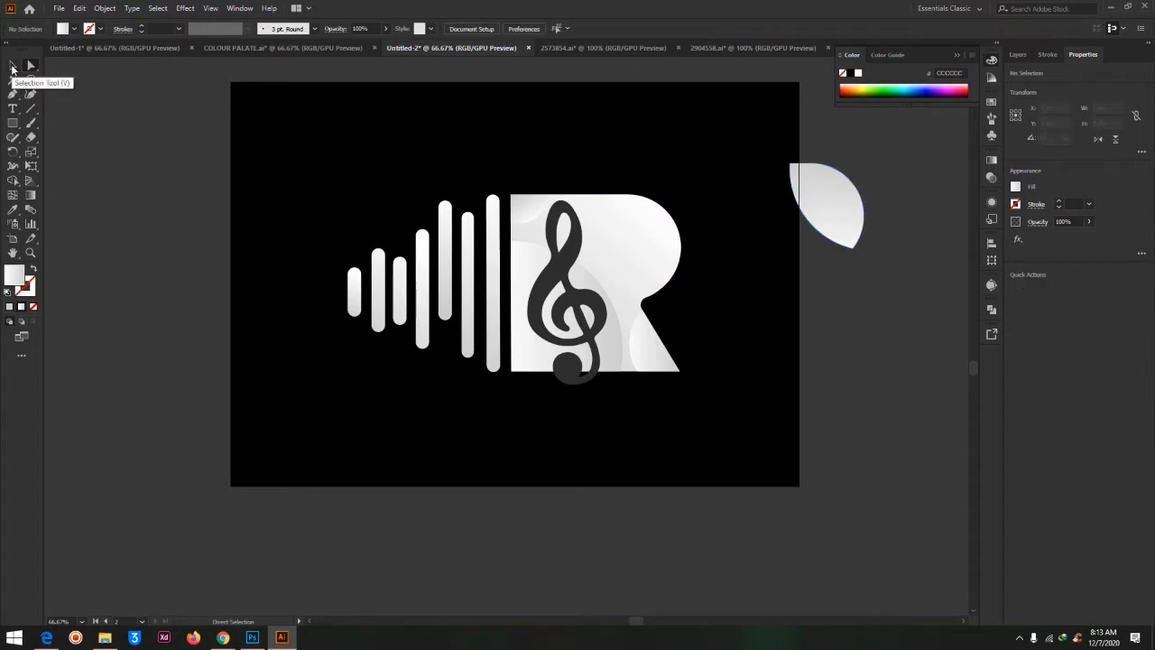
Step: With the Selection tool, move the whole logo group including the detached piece down and left to about X 407, Y 1597 px
{"action": "left_click", "coordinate": [12, 68]}
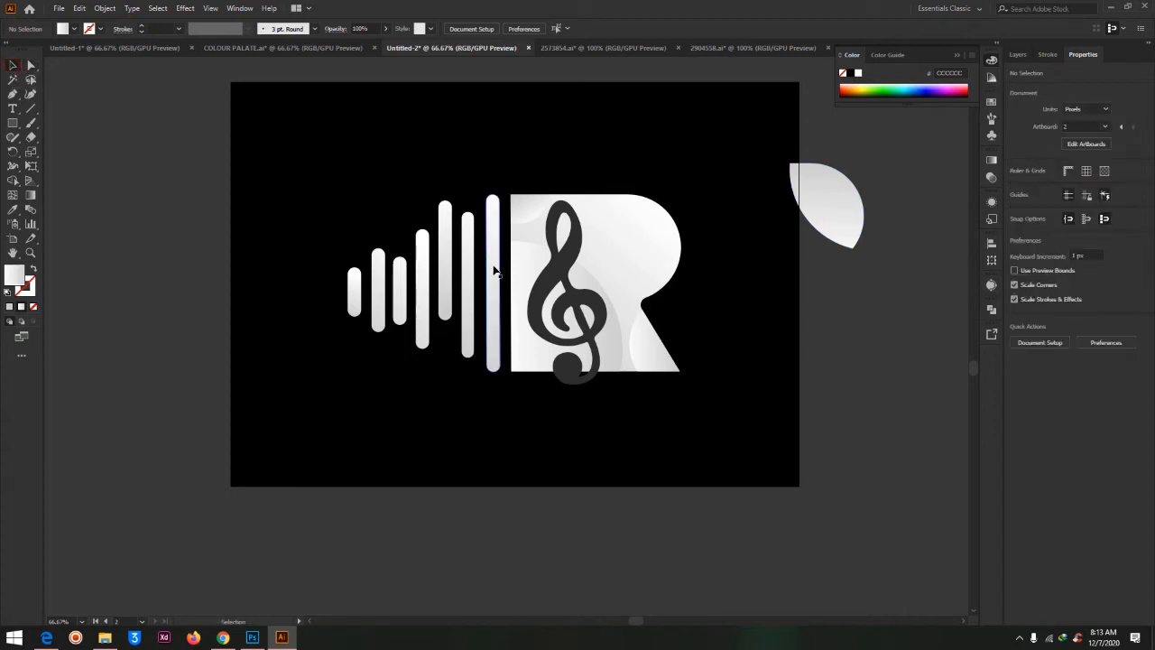
{"action": "left_click", "coordinate": [639, 253]}
{"action": "left_click_drag", "start_coordinate": [647, 257], "coordinate": [500, 374]}
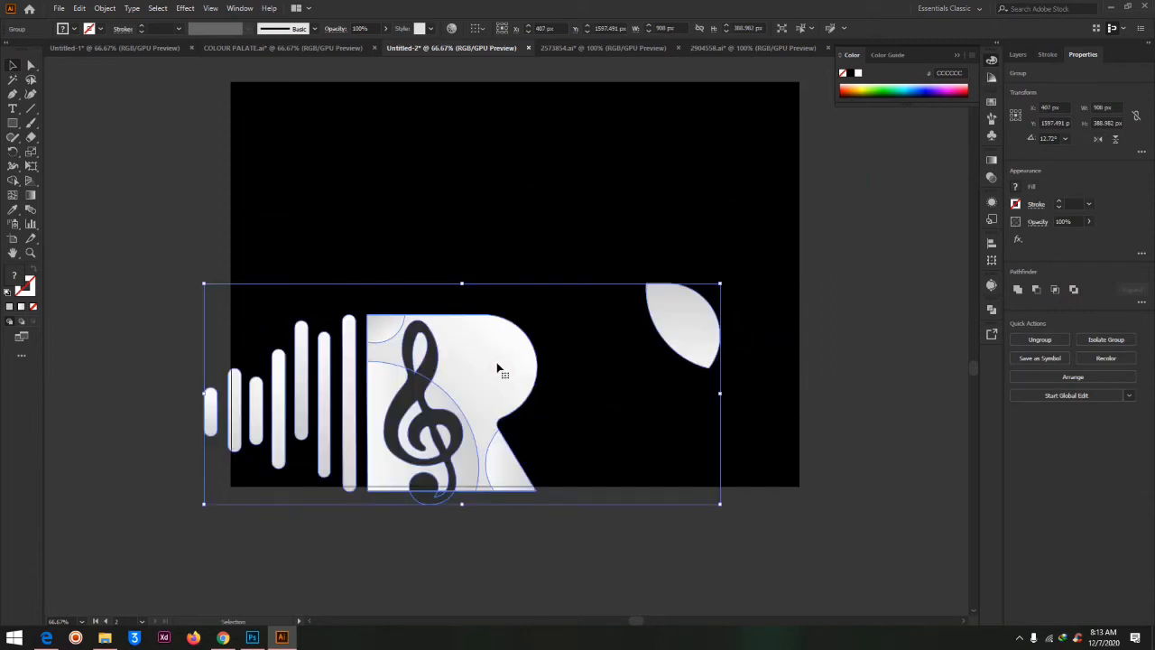
Step: Undo the group move and the curved piece's move, and clear the selection
{"action": "key", "text": "ctrl+z"}
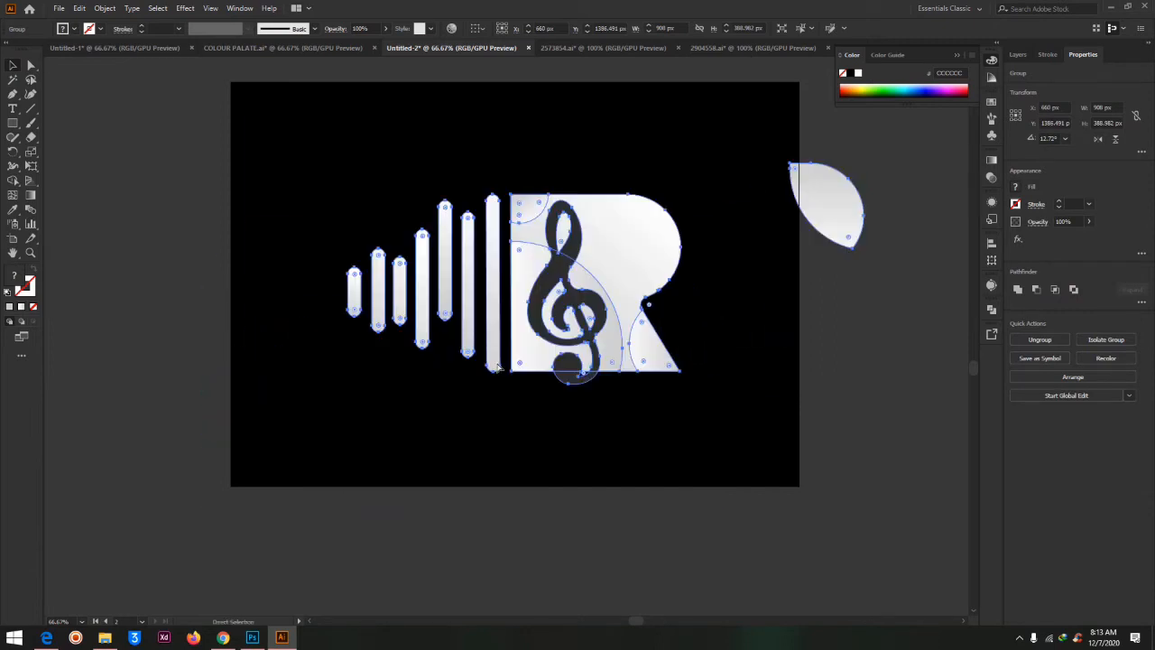
{"action": "key", "text": "ctrl+z"}
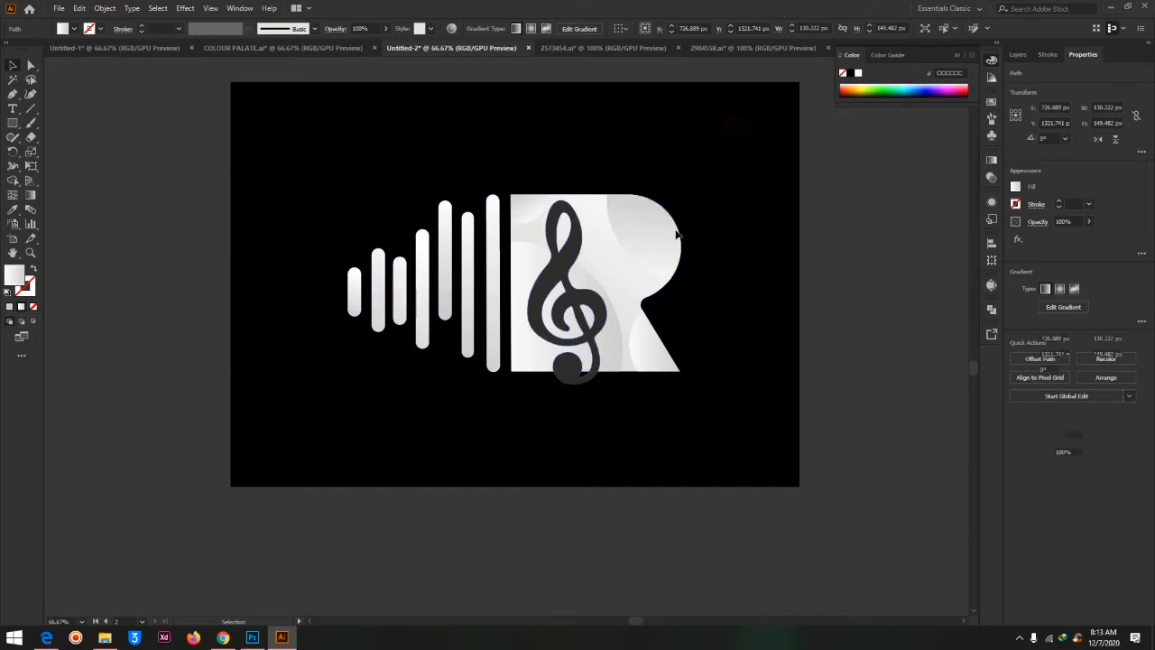
{"action": "left_click", "coordinate": [737, 126]}
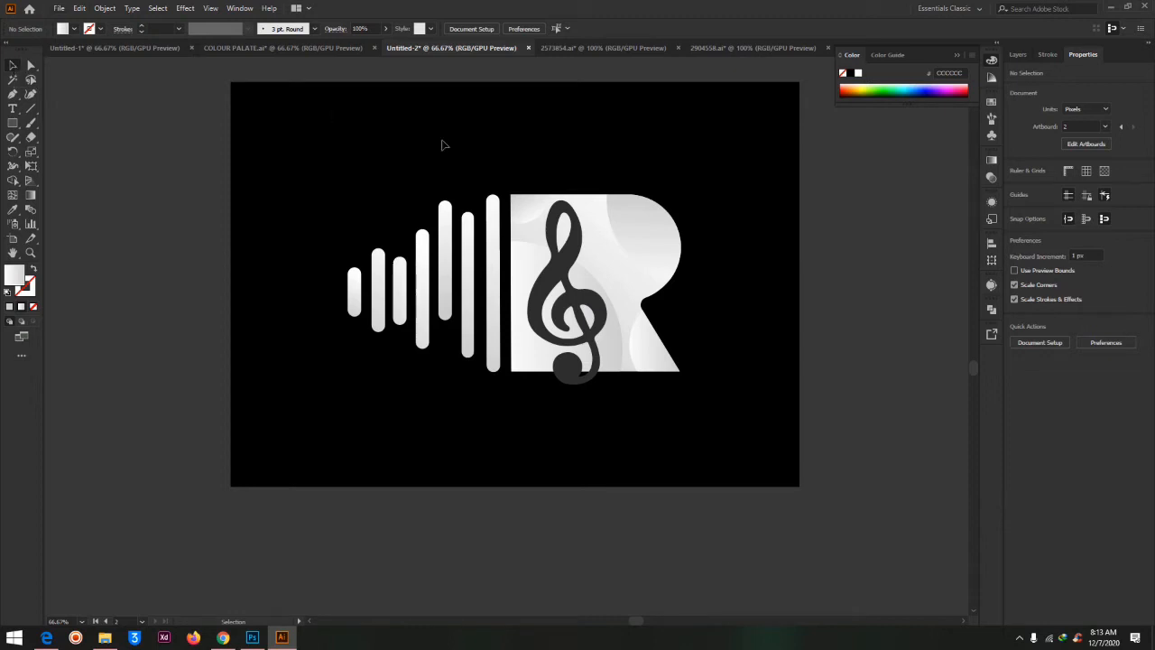
Step: Move the whole logo group up to about X 508, Y 1311 px with the Selection tool and deselect it
{"action": "left_click", "coordinate": [561, 309]}
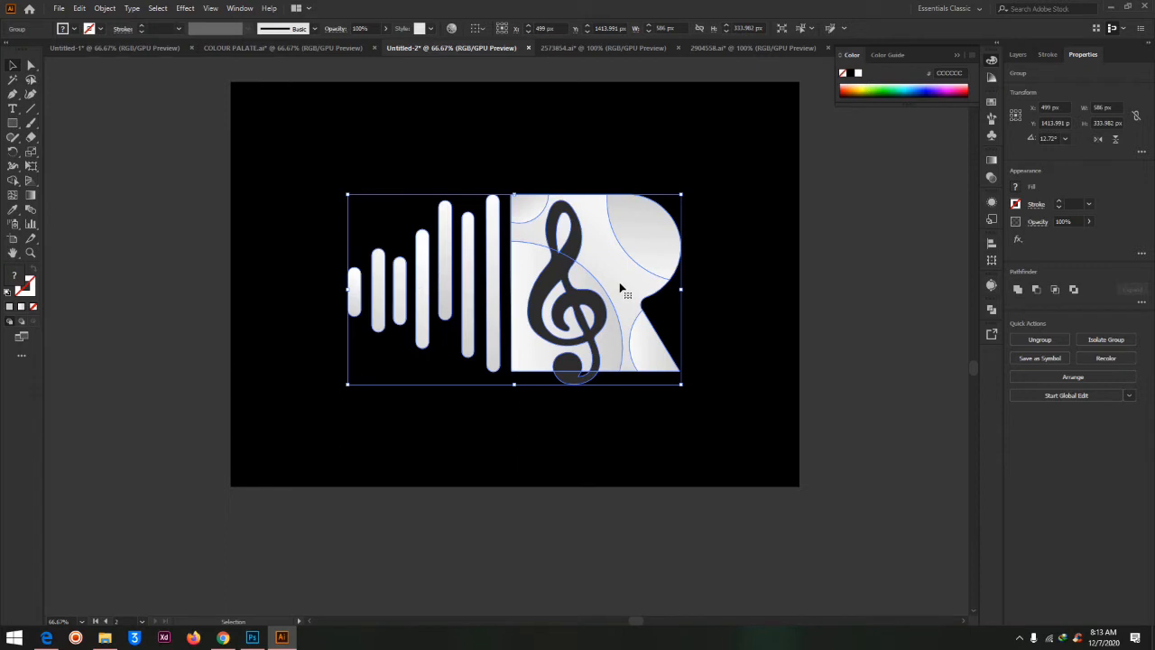
{"action": "left_click_drag", "start_coordinate": [615, 289], "coordinate": [603, 227]}
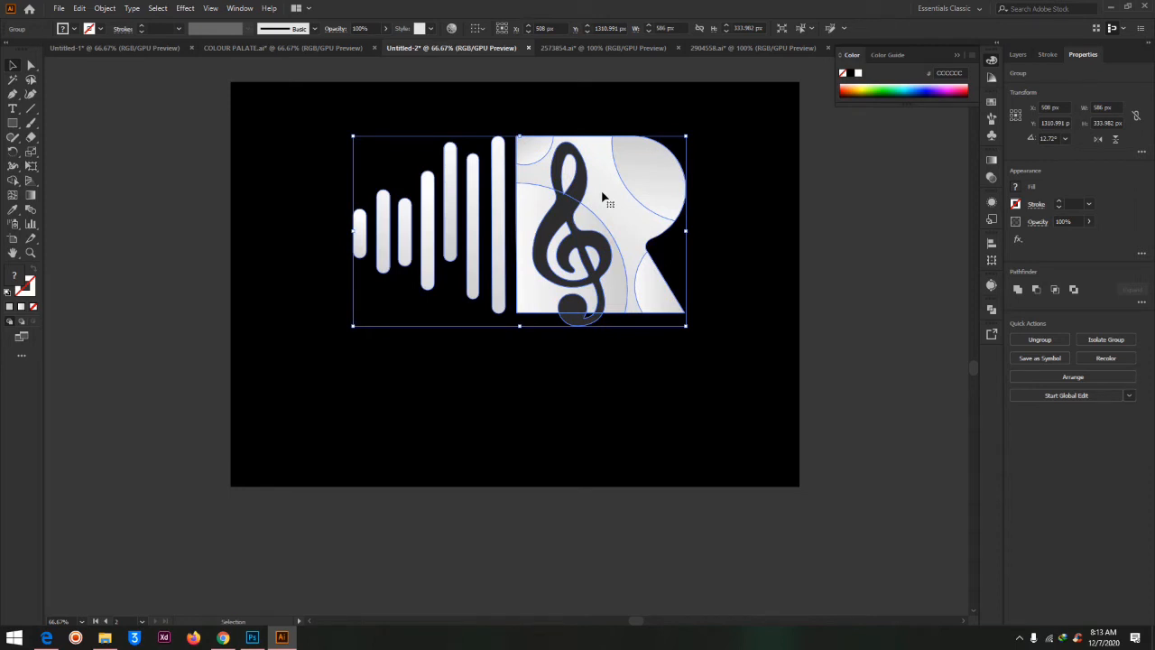
{"action": "left_click", "coordinate": [207, 188]}
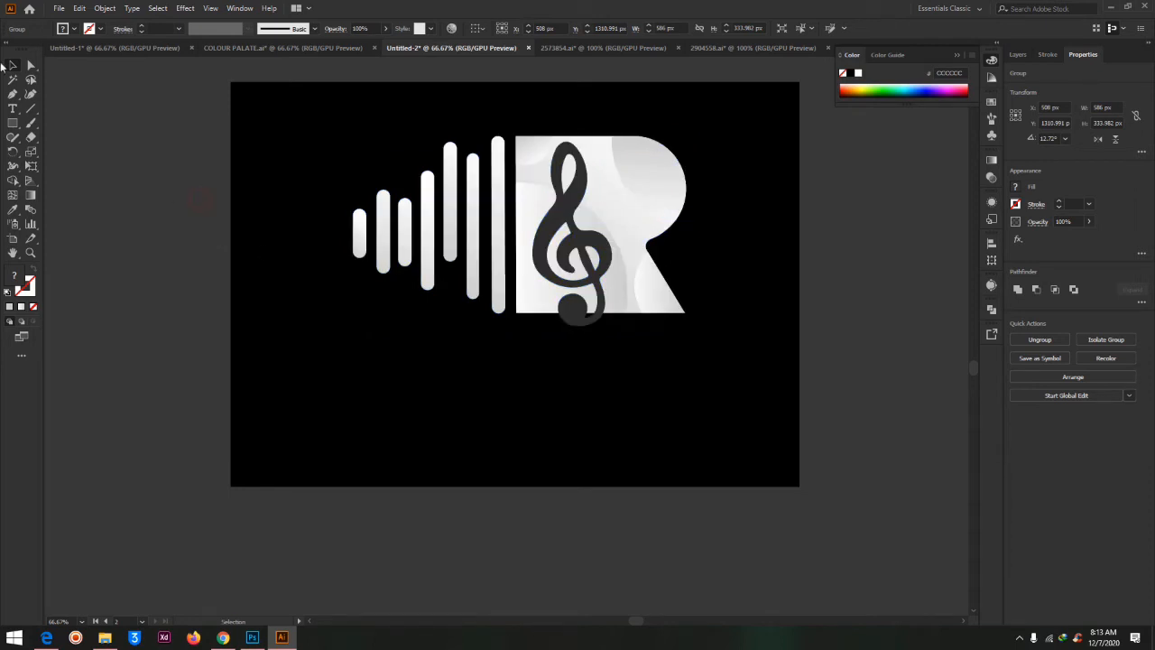
Step: With Direct Selection, marquee-select the logo's parts except the shortest outer bar, twice, clearing the selection each time
{"action": "left_click", "coordinate": [30, 65]}
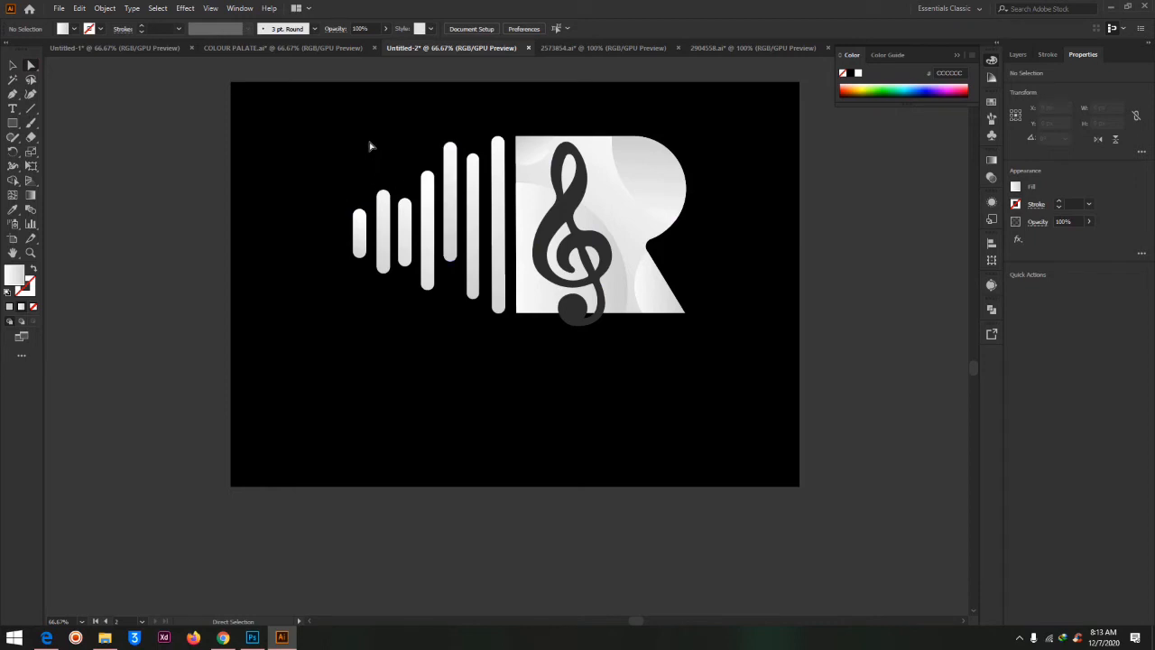
{"action": "left_click_drag", "start_coordinate": [370, 106], "coordinate": [767, 344]}
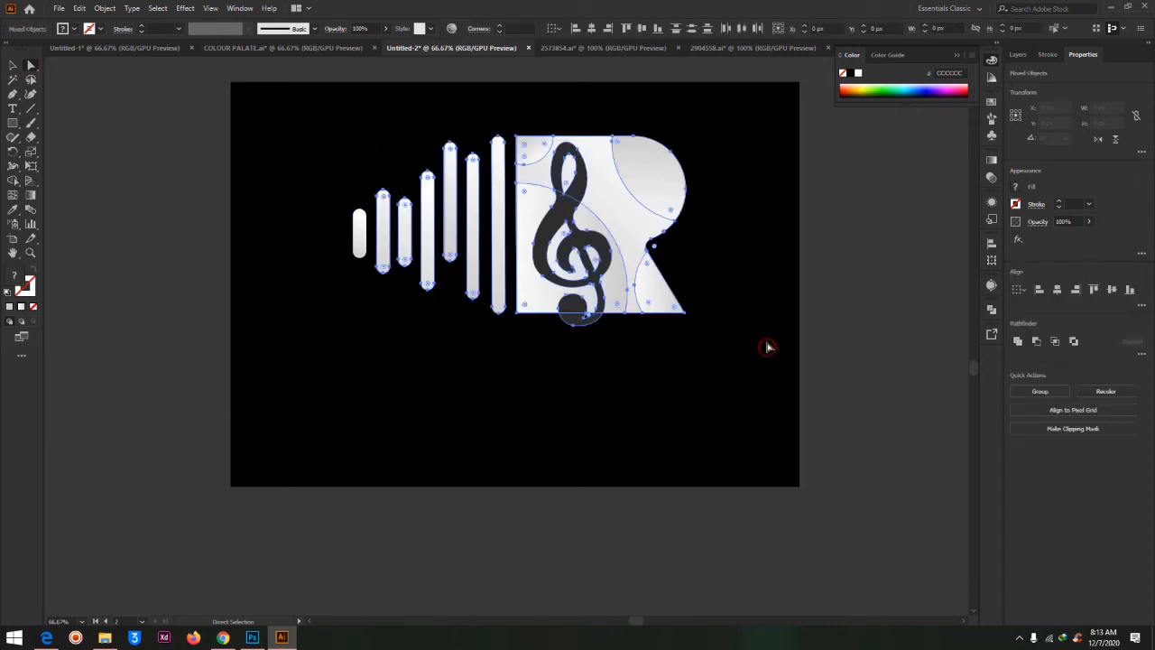
{"action": "left_click", "coordinate": [789, 268]}
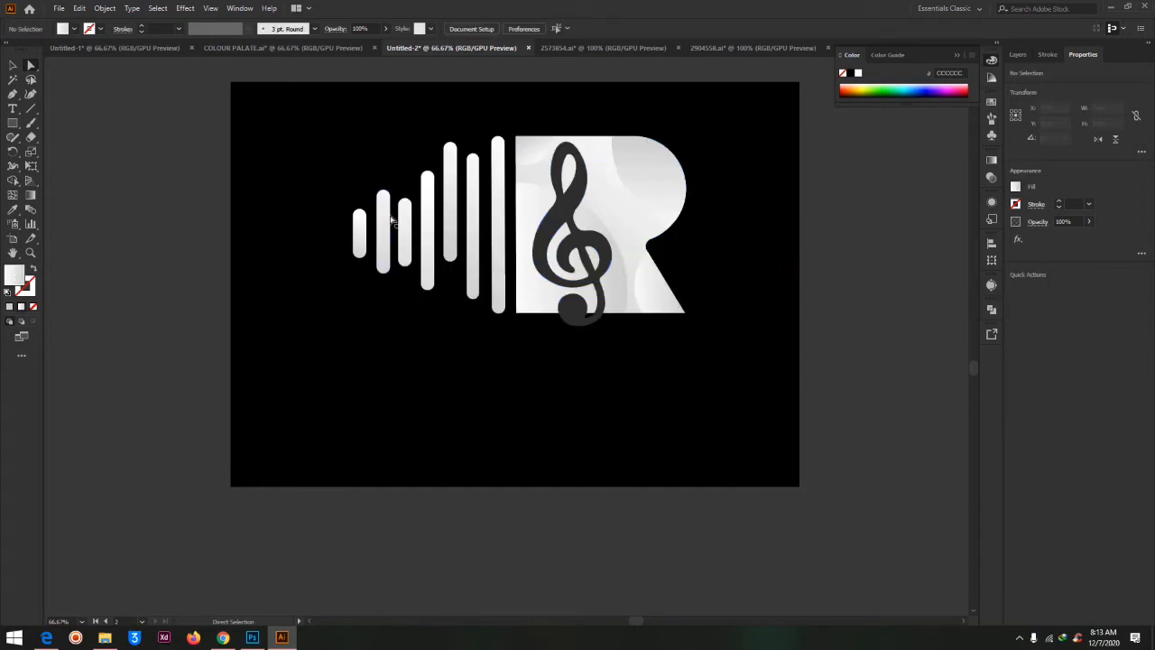
{"action": "left_click_drag", "start_coordinate": [369, 131], "coordinate": [768, 330]}
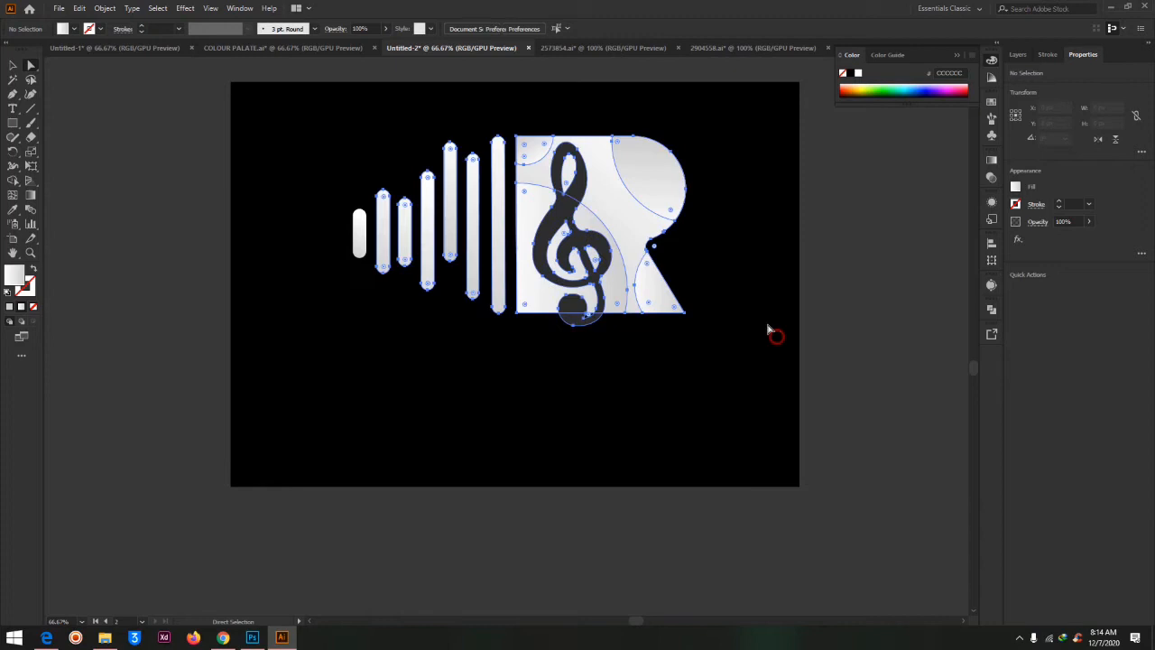
{"action": "left_click", "coordinate": [800, 198]}
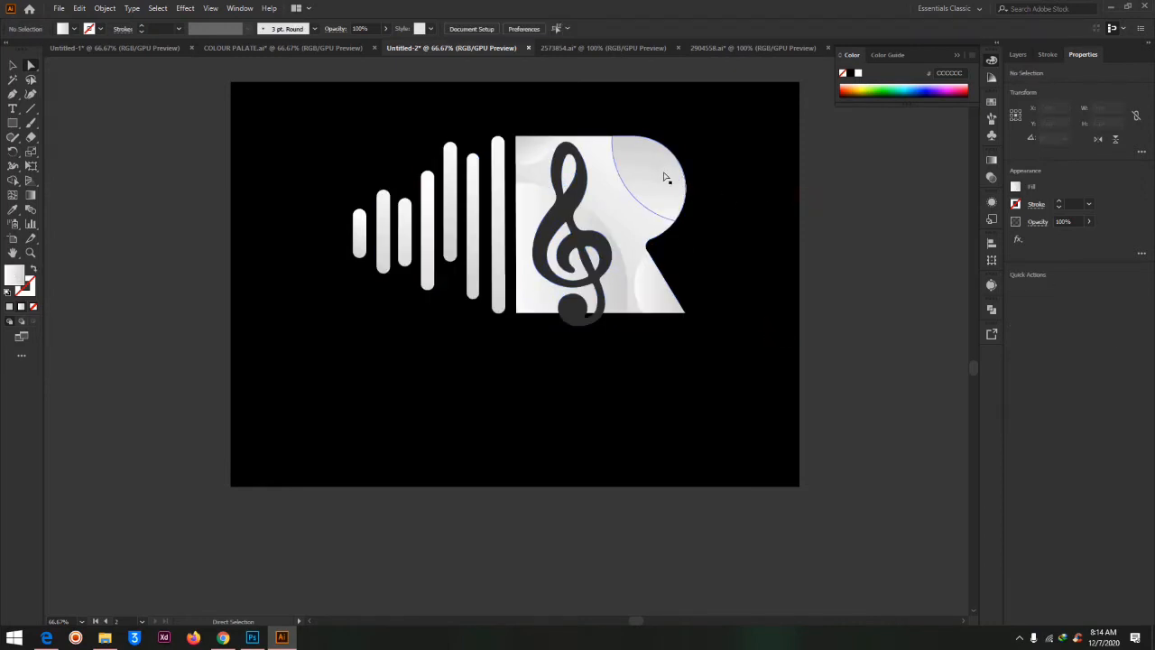
Step: Select the R's base shape, treble clef and curved corner pieces together one by one with Direct Selection, and deselect them
{"action": "left_click", "coordinate": [649, 173]}
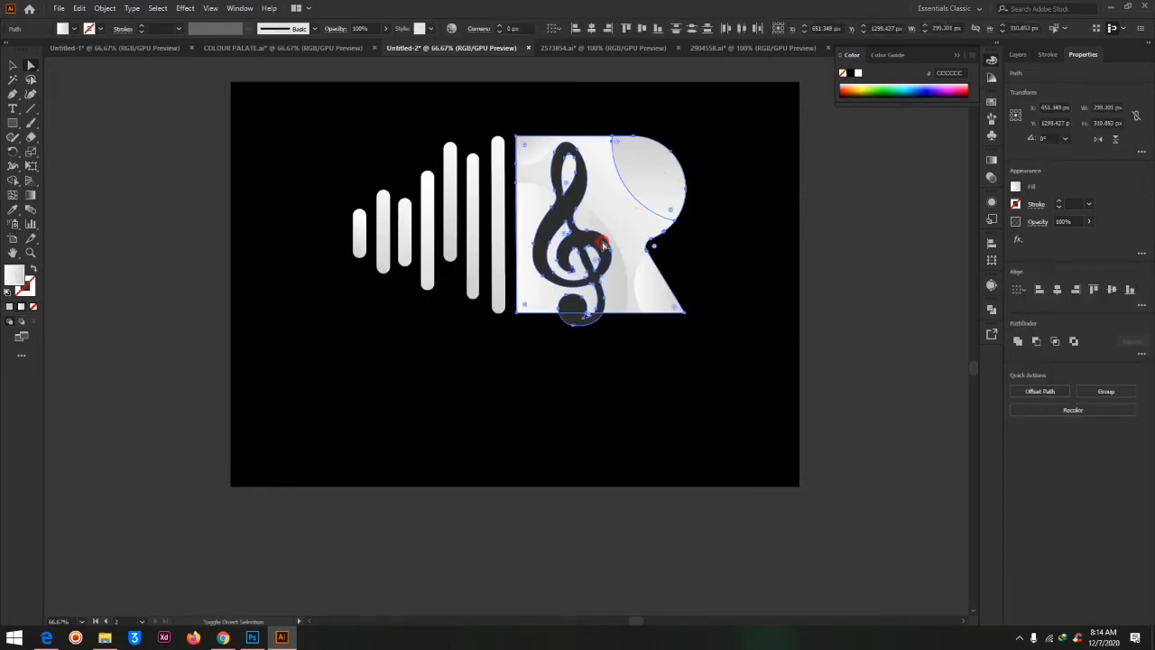
{"action": "left_click", "coordinate": [646, 288], "text": "shift"}
{"action": "left_click", "coordinate": [535, 155], "text": "shift"}
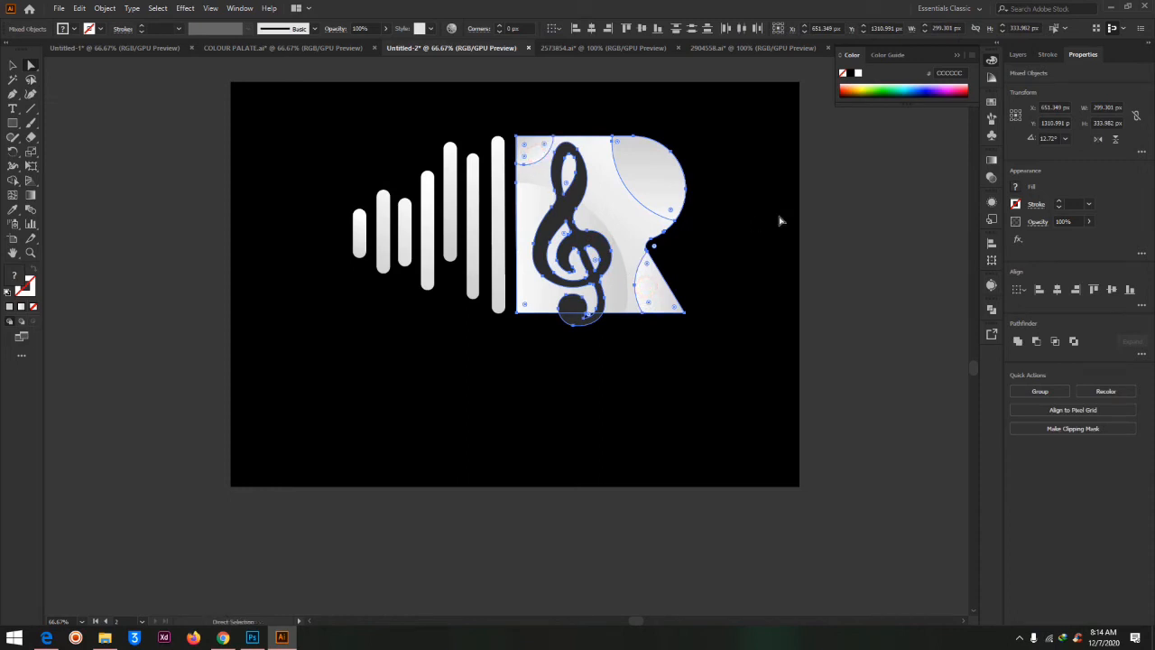
{"action": "left_click", "coordinate": [792, 206]}
Step: With the Selection tool, move the whole logo group down to the middle of the black rectangle, at about X 500, Y 1411 px
{"action": "left_click", "coordinate": [12, 65]}
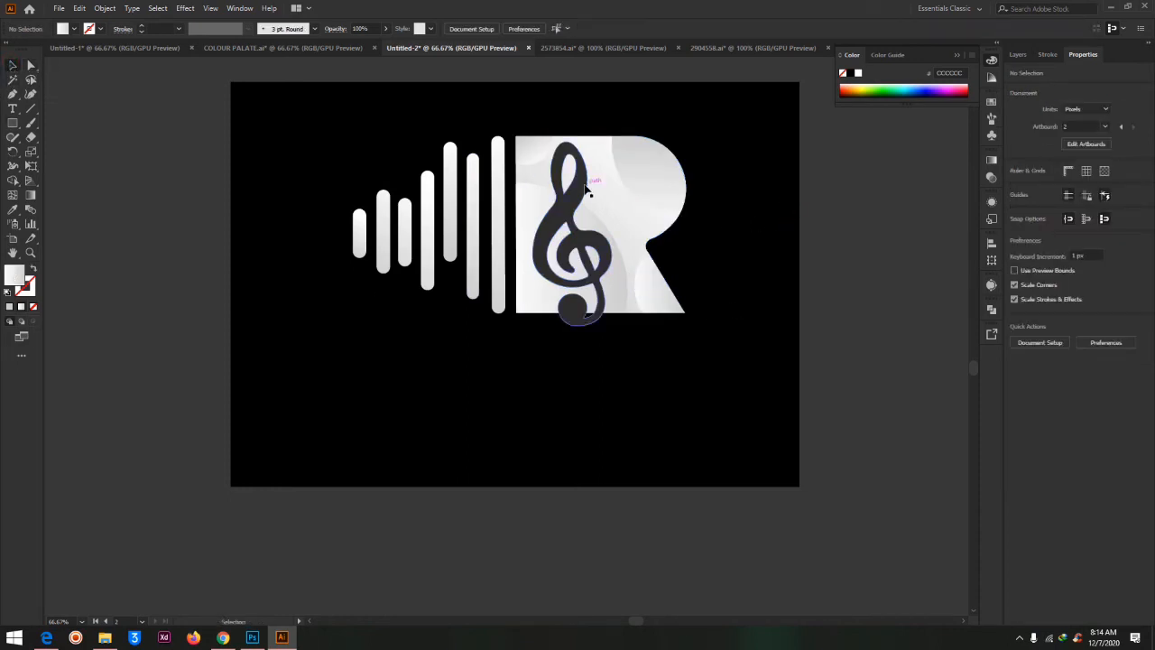
{"action": "left_click", "coordinate": [595, 218]}
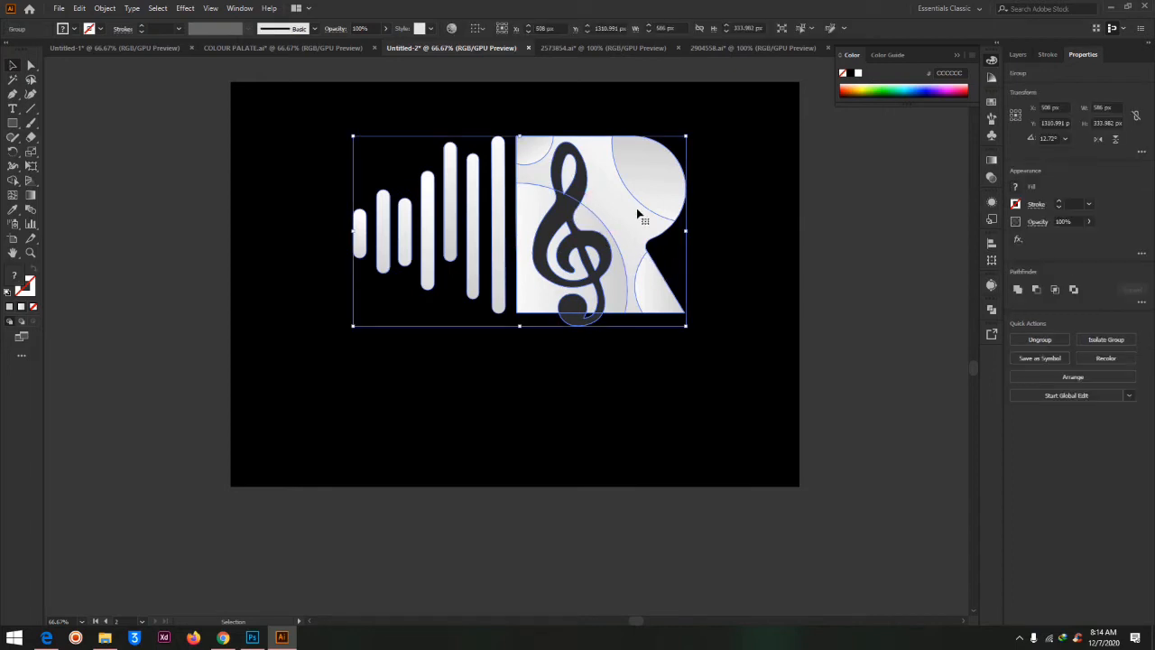
{"action": "left_click_drag", "start_coordinate": [637, 208], "coordinate": [632, 266]}
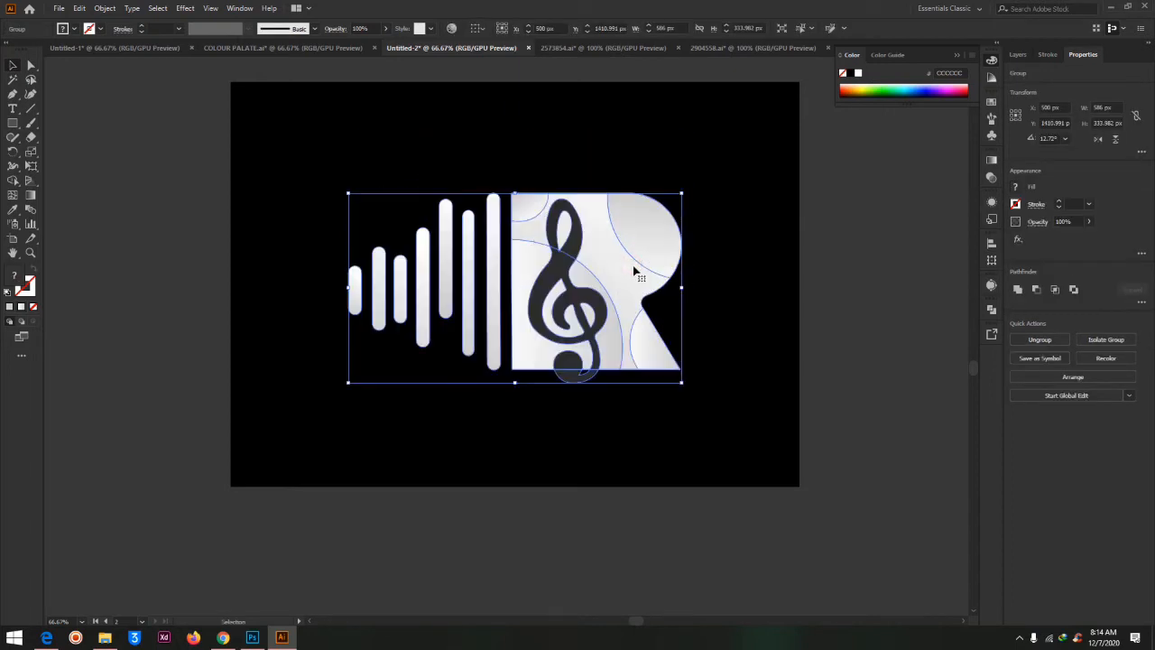
Step: Deselect the logo and draw a small rectangle about 101 × 95 px above the shortest sound bars with the Rectangle tool
{"action": "left_click", "coordinate": [13, 122]}
{"action": "key", "text": "ctrl+shift+a"}
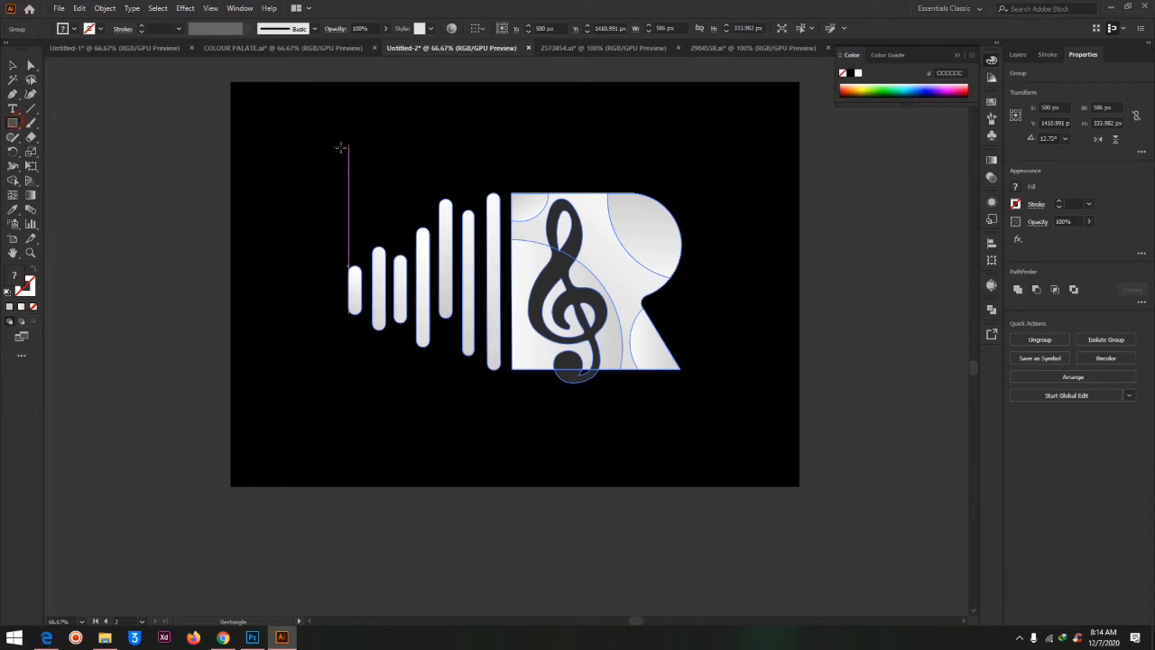
{"action": "left_click_drag", "start_coordinate": [307, 124], "coordinate": [365, 178]}
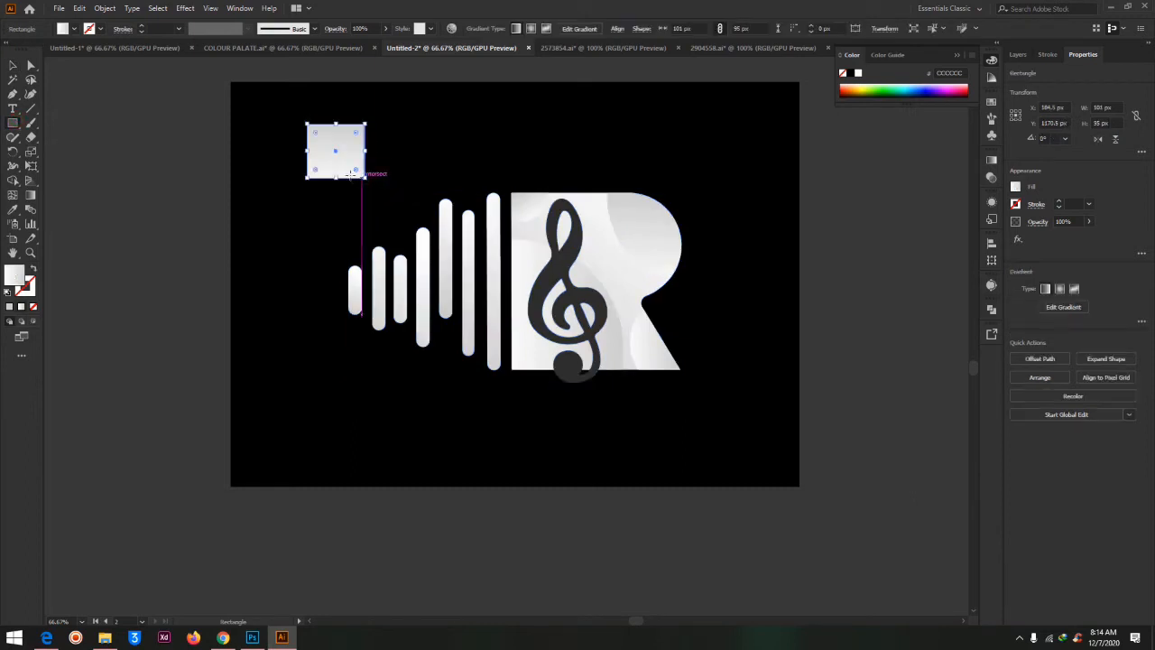
{"action": "left_click", "coordinate": [12, 210]}
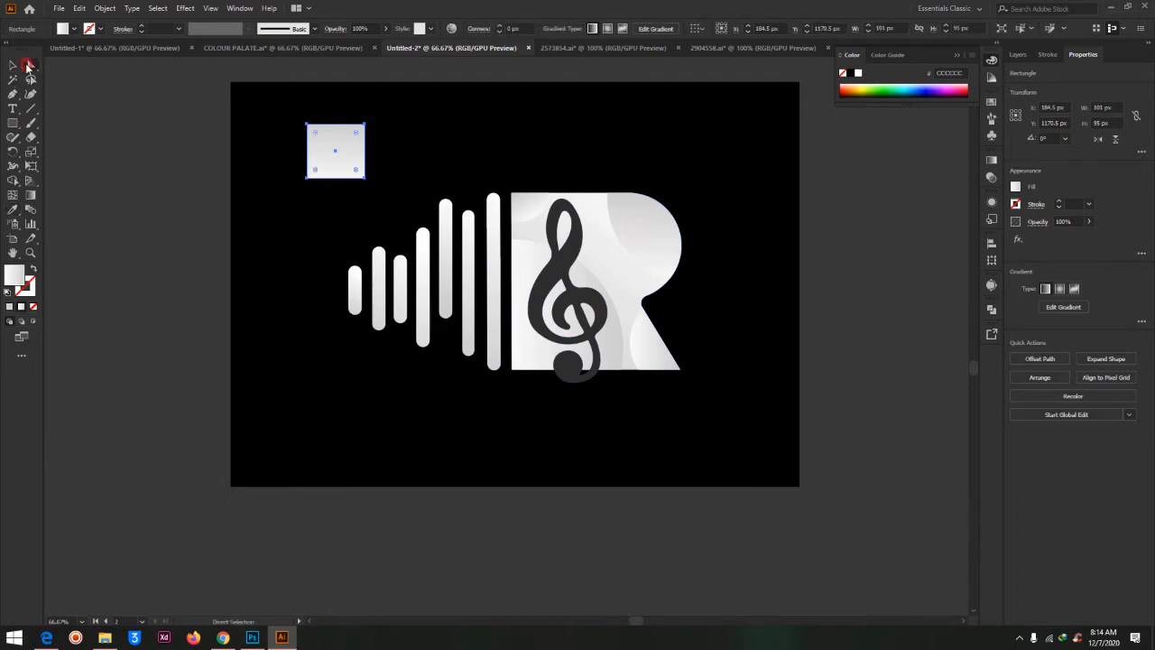
Step: Using the Selection tool, clear the selection, select the whole logo group, and finally select the small rectangle instead
{"action": "left_click", "coordinate": [12, 68]}
{"action": "left_click", "coordinate": [168, 306]}
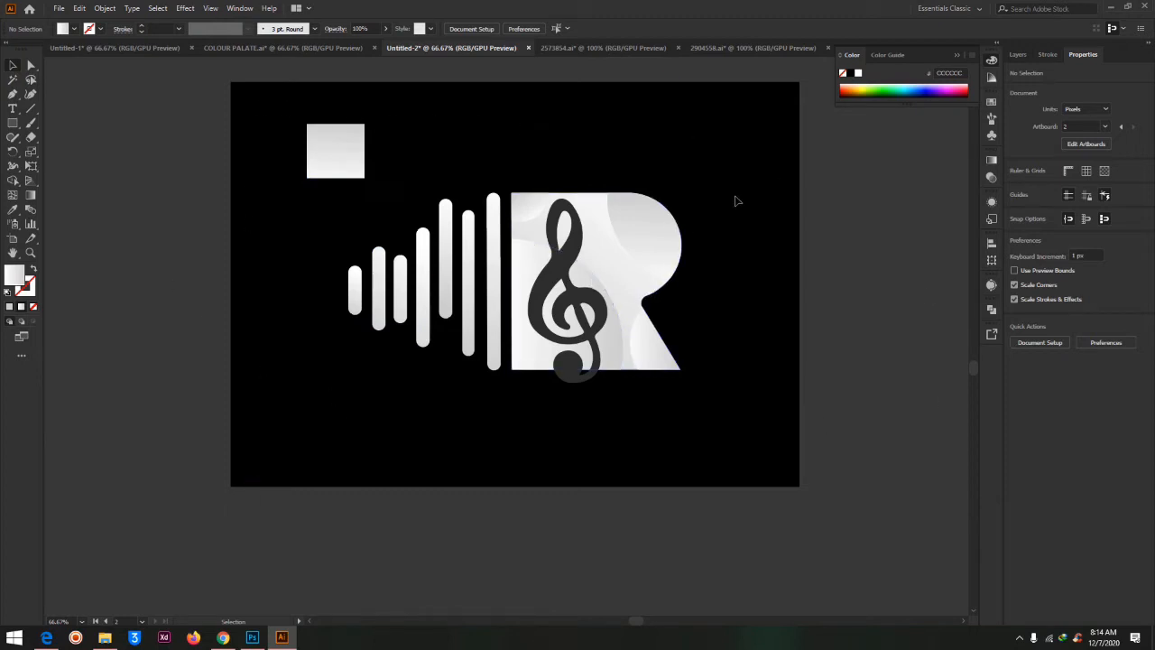
{"action": "left_click", "coordinate": [612, 272]}
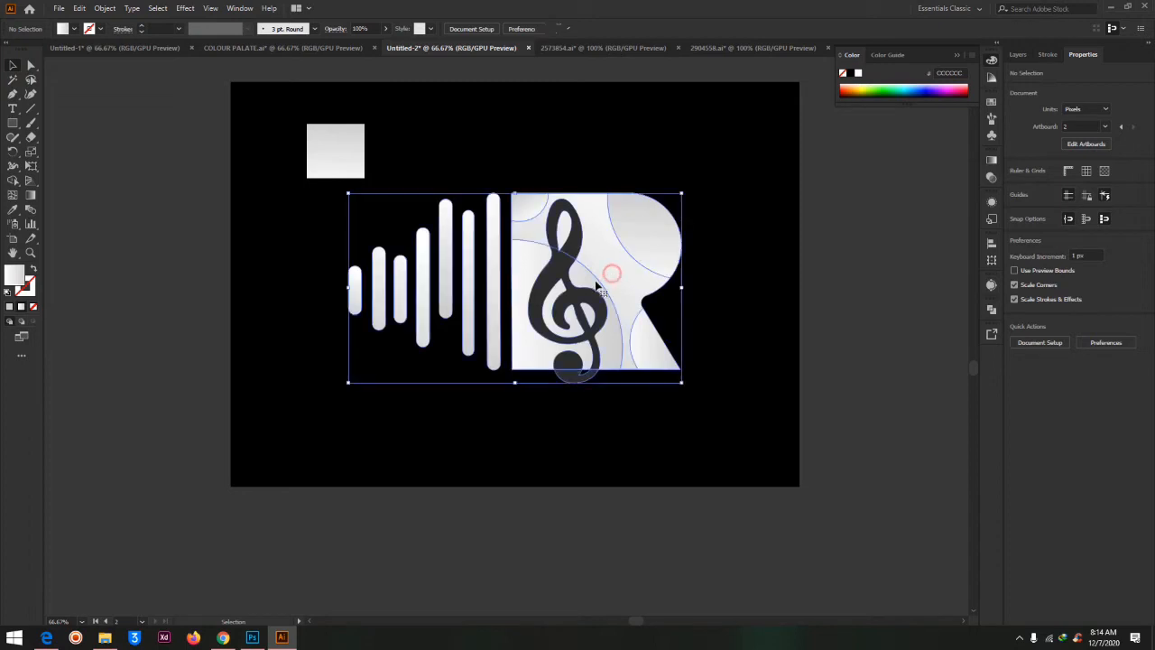
{"action": "left_click", "coordinate": [312, 150]}
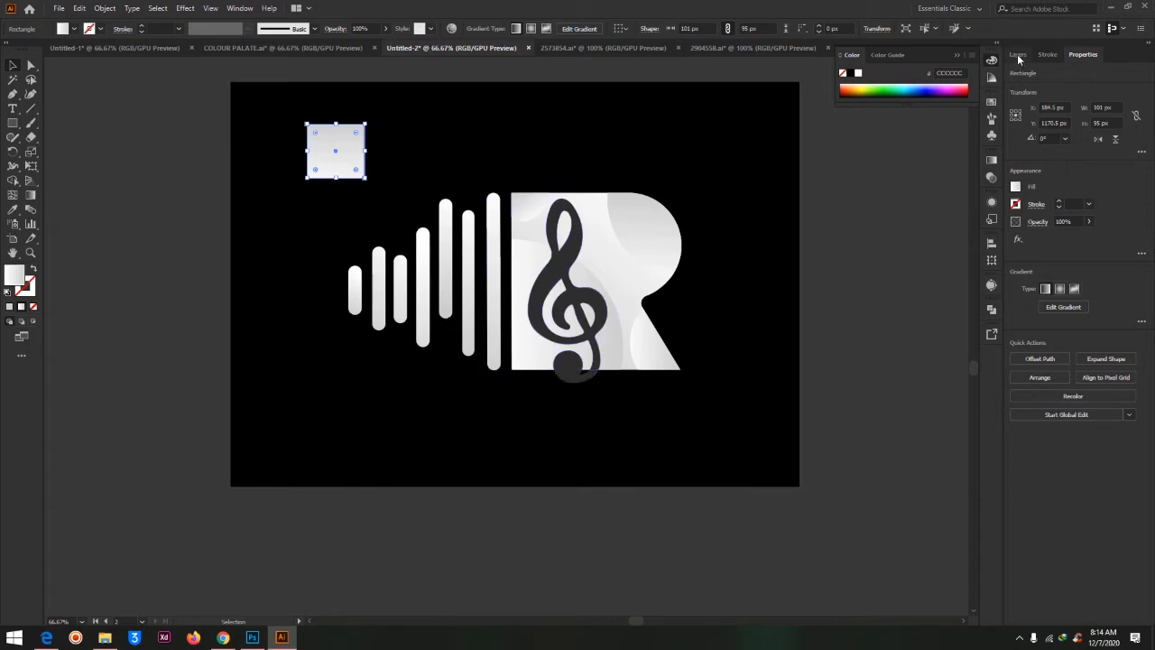
Step: Show the document's layer list, select the whole logo group on the artboard, and expand its entry to reveal its parts
{"action": "left_click", "coordinate": [1018, 55]}
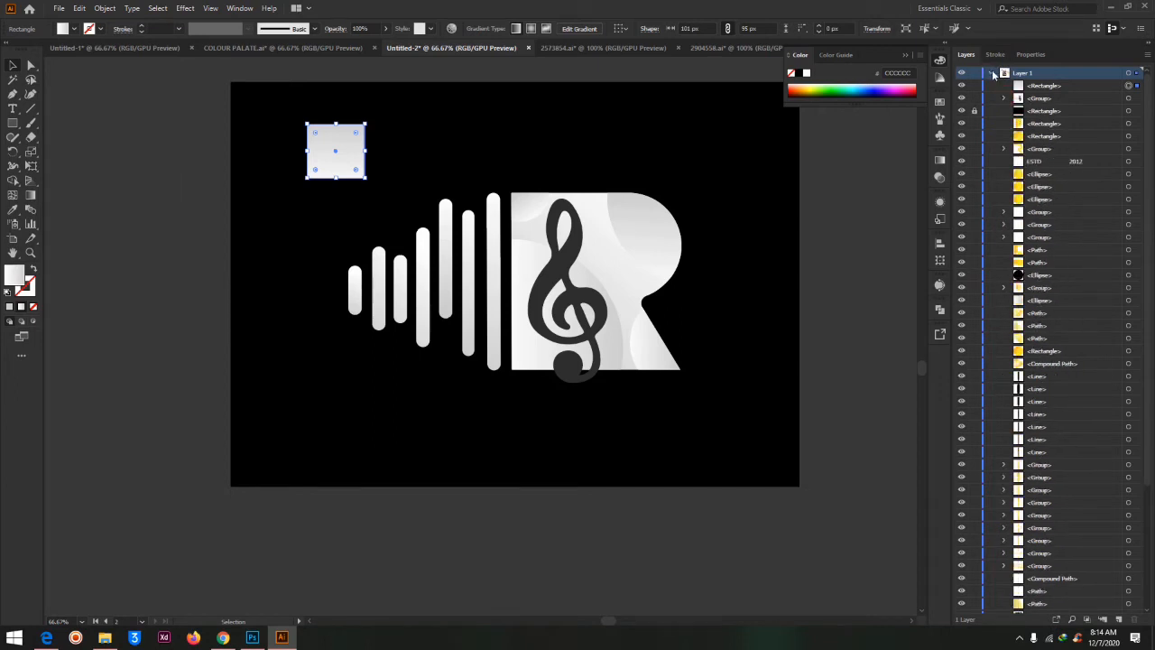
{"action": "scroll", "coordinate": [516, 261], "scroll_direction": "up", "scroll_amount": 5}
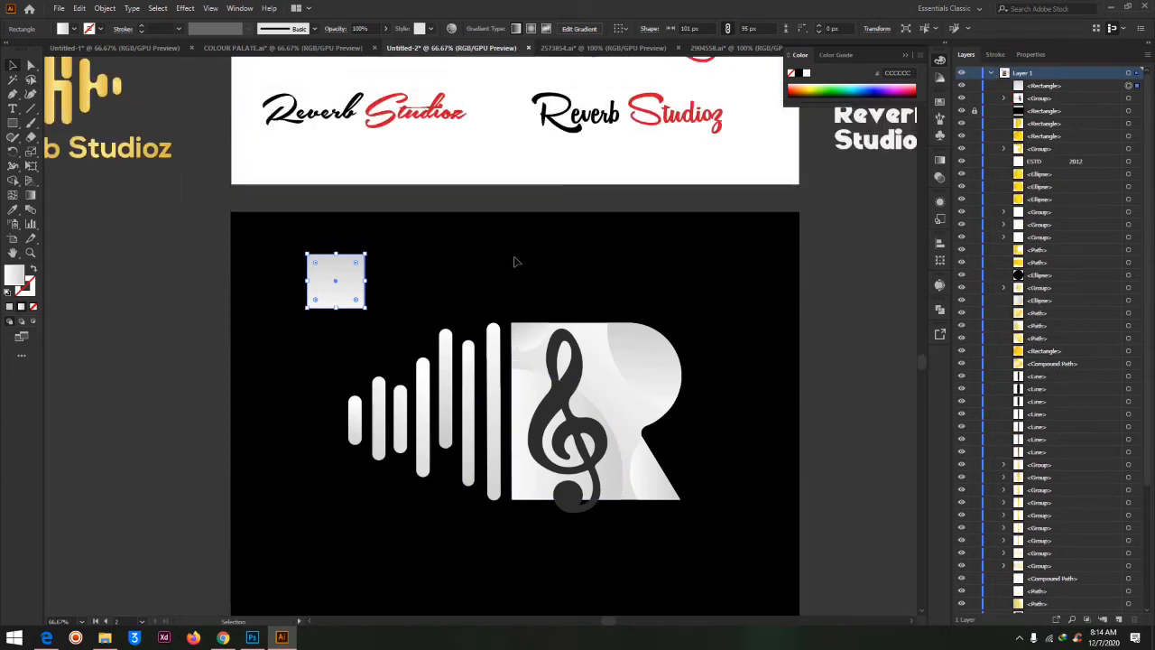
{"action": "scroll", "coordinate": [539, 459], "scroll_direction": "down", "scroll_amount": 5}
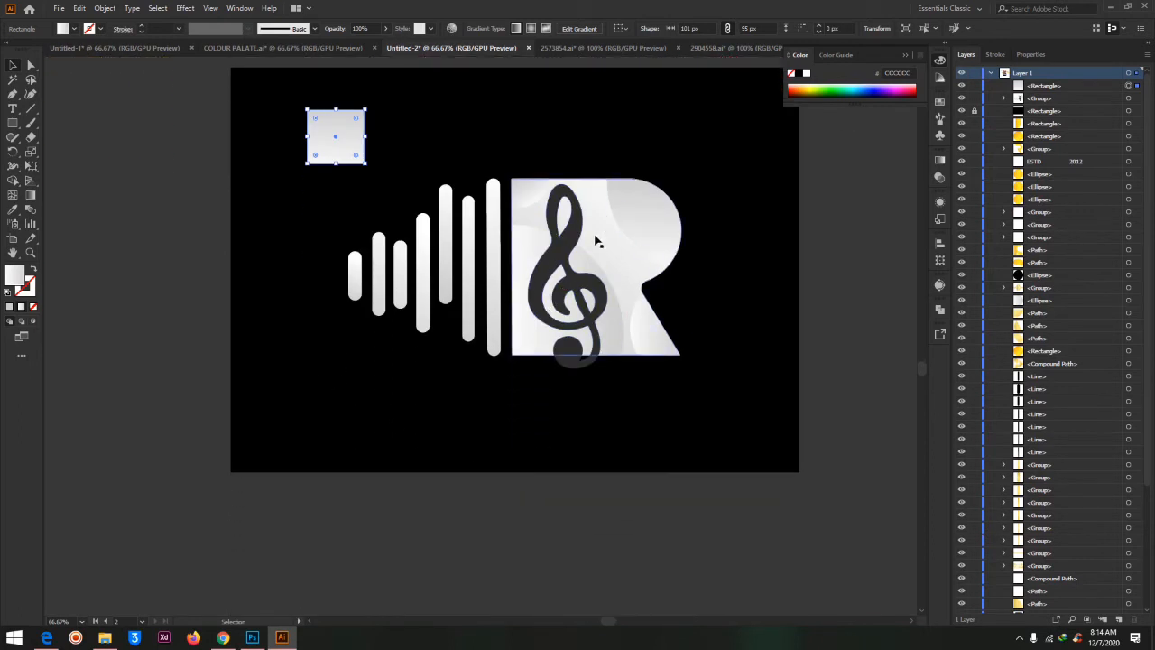
{"action": "left_click", "coordinate": [520, 239]}
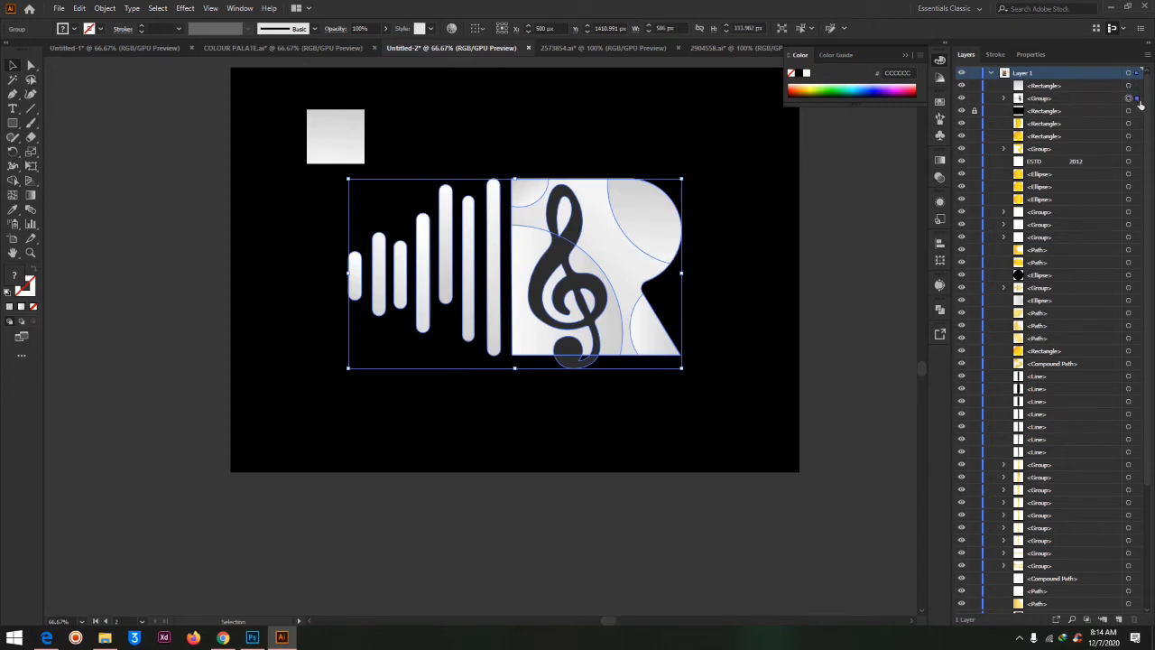
{"action": "left_click", "coordinate": [857, 259]}
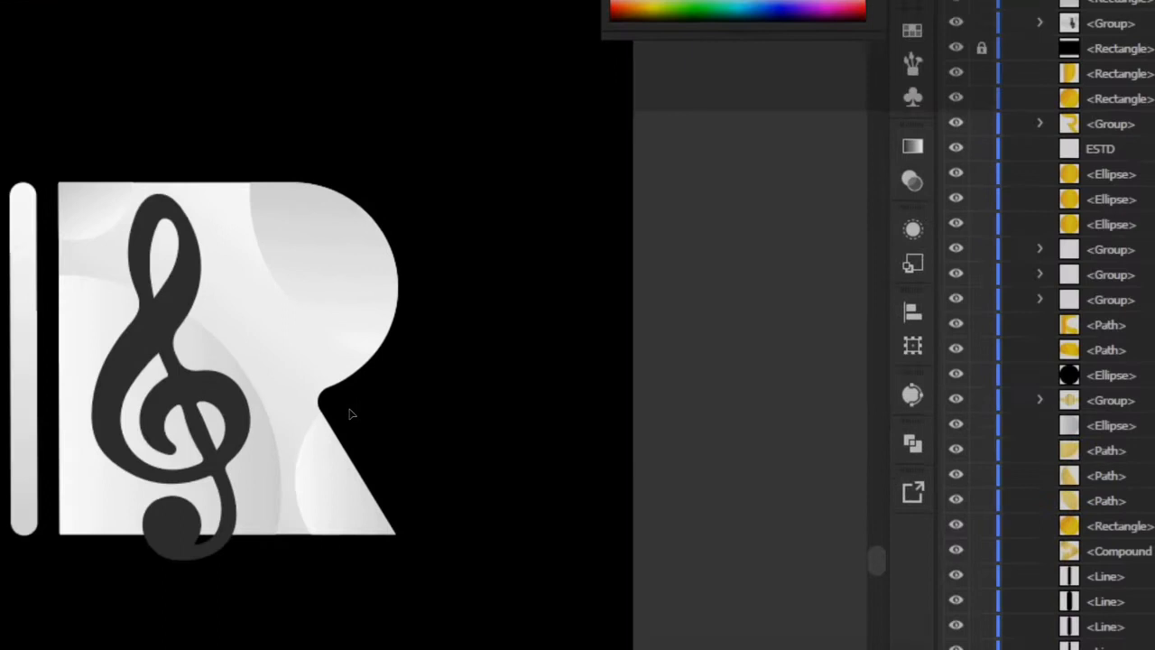
{"action": "left_click", "coordinate": [633, 254]}
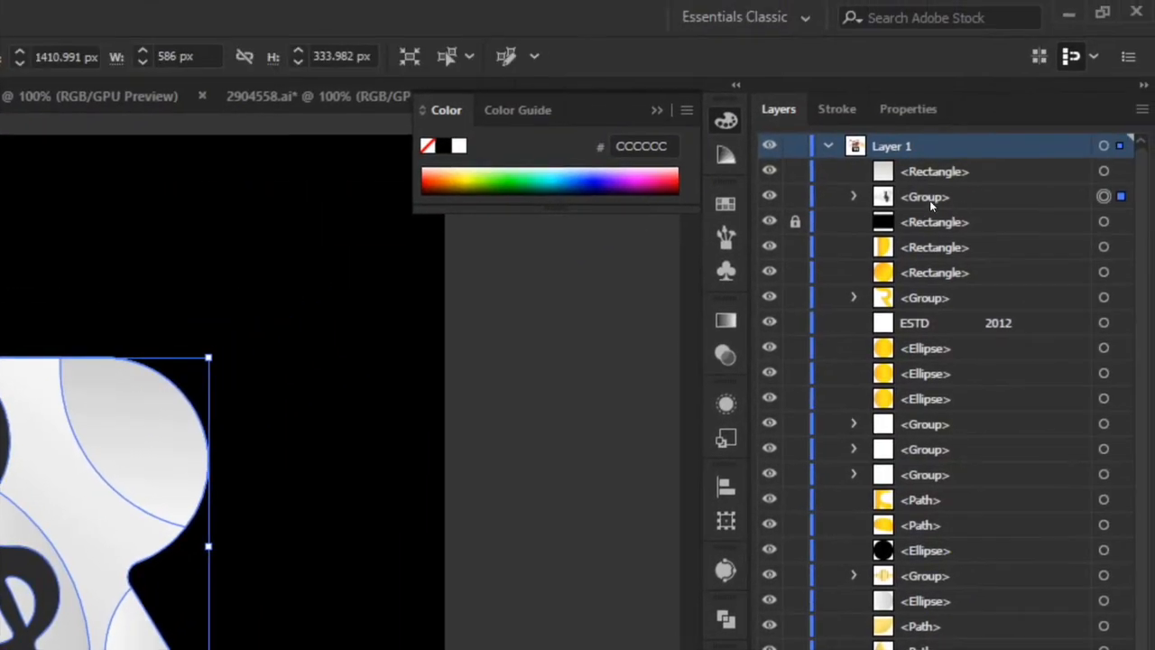
{"action": "left_click", "coordinate": [852, 197]}
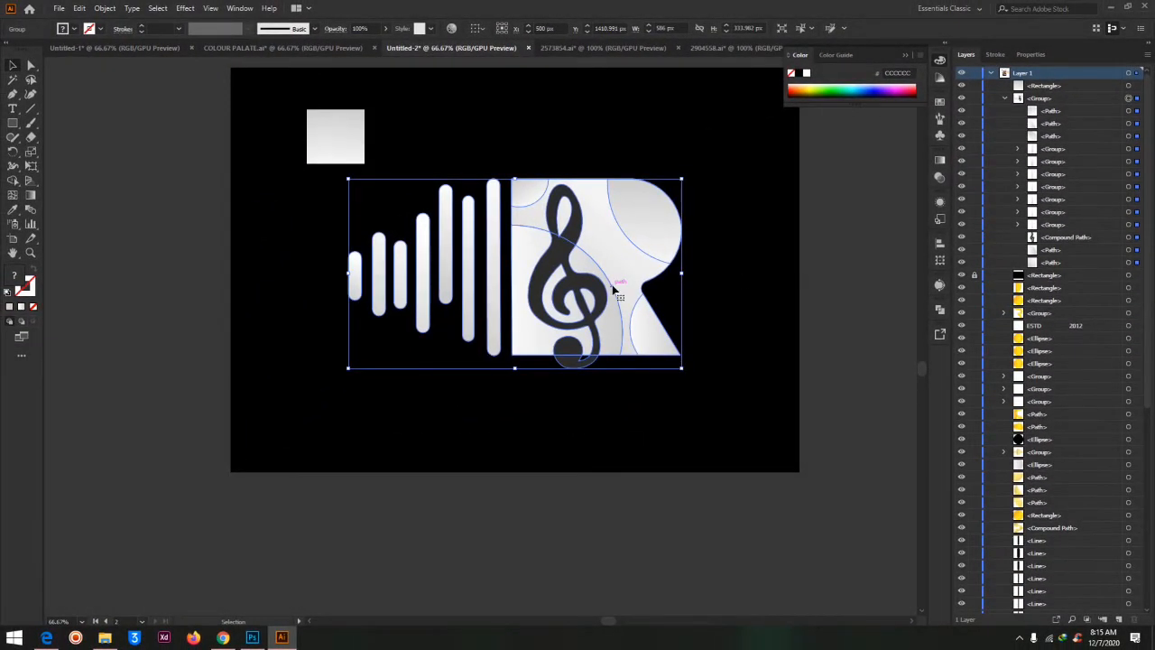
Step: Ungroup the selected logo with the Selection tool and deselect its separate pieces
{"action": "left_click", "coordinate": [31, 65]}
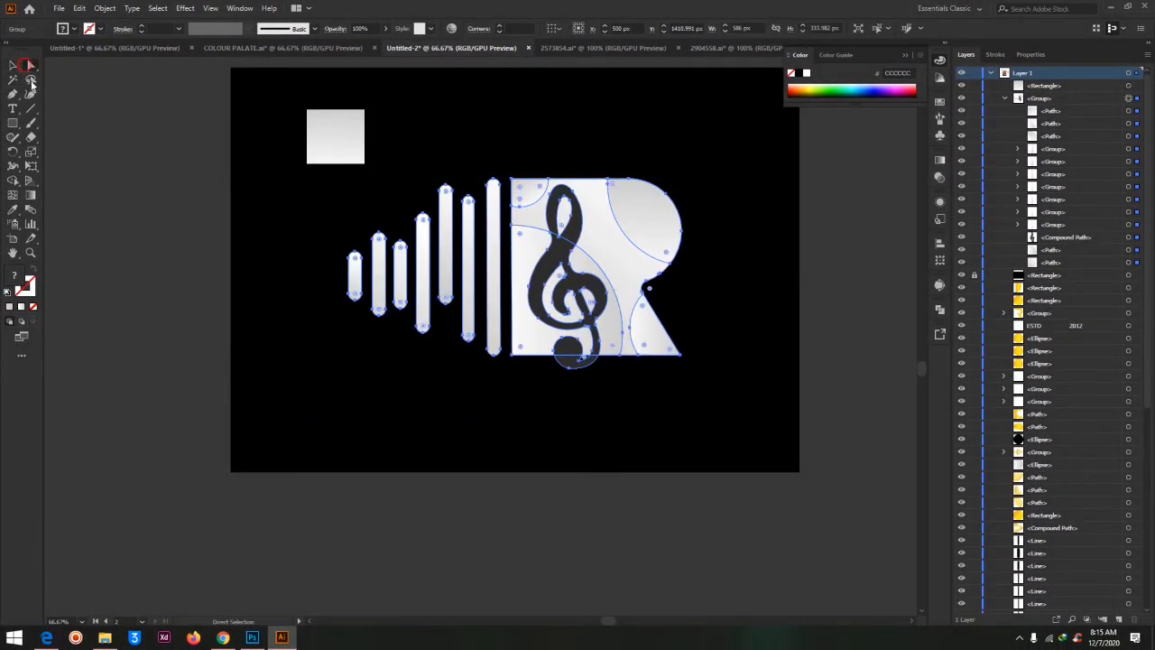
{"action": "left_click", "coordinate": [13, 65]}
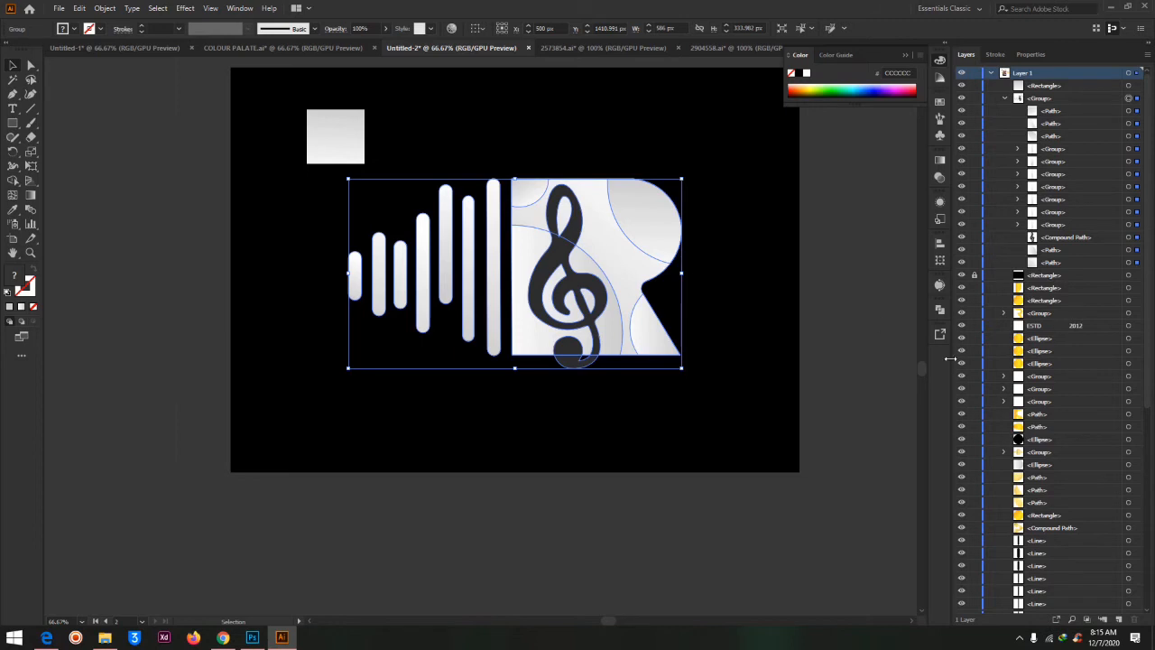
{"action": "right_click", "coordinate": [597, 255]}
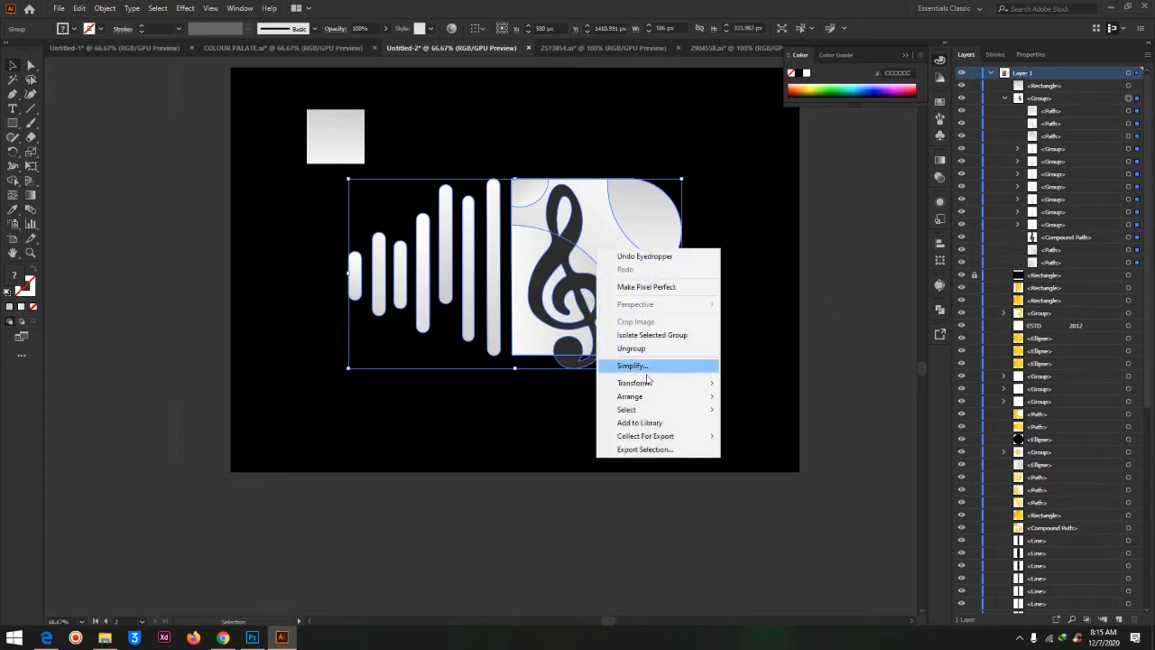
{"action": "left_click", "coordinate": [632, 349]}
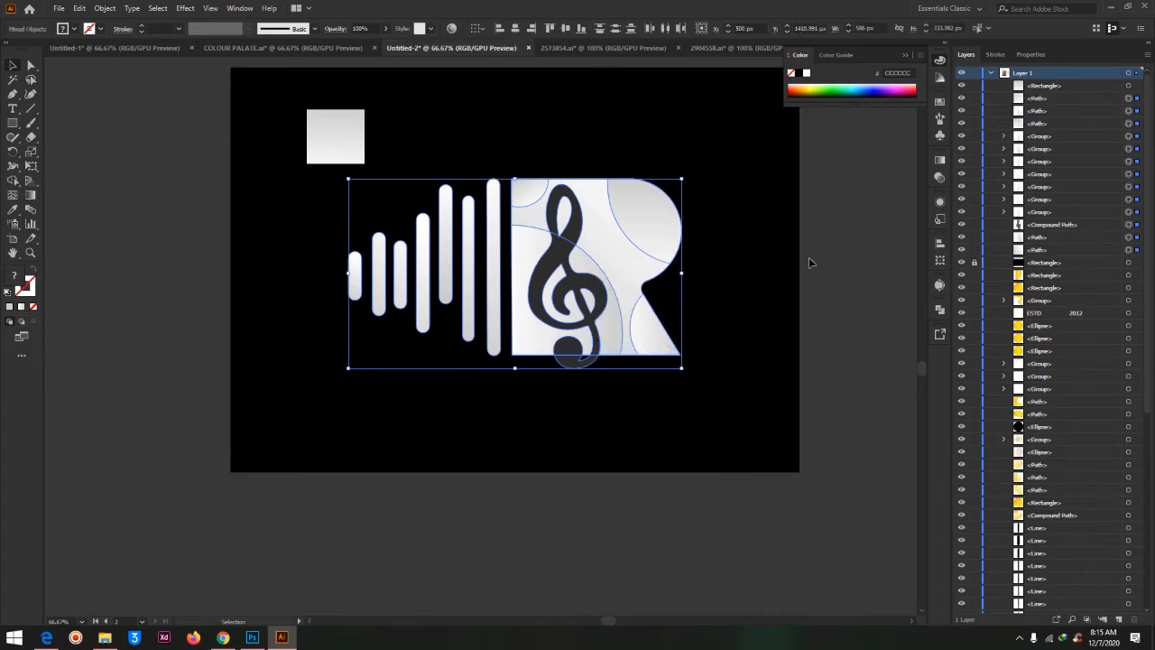
{"action": "left_click", "coordinate": [840, 263]}
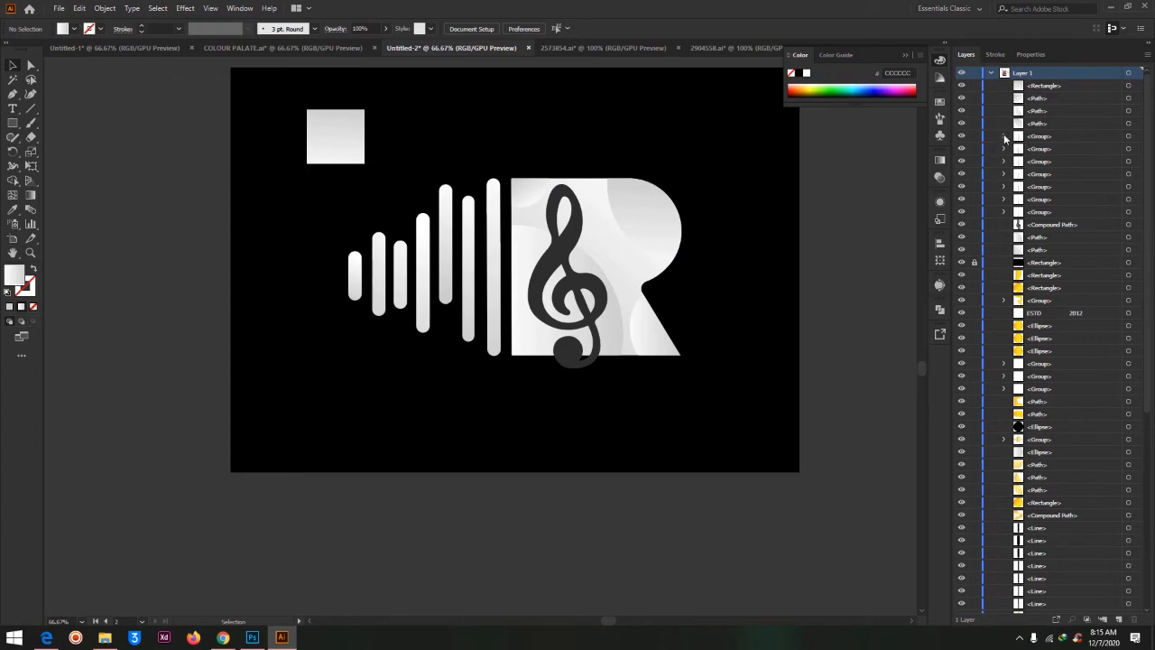
Step: Hide and show the group of the second sound bar from the outer end, inspect its entry, and select that bar
{"action": "left_click", "coordinate": [962, 136]}
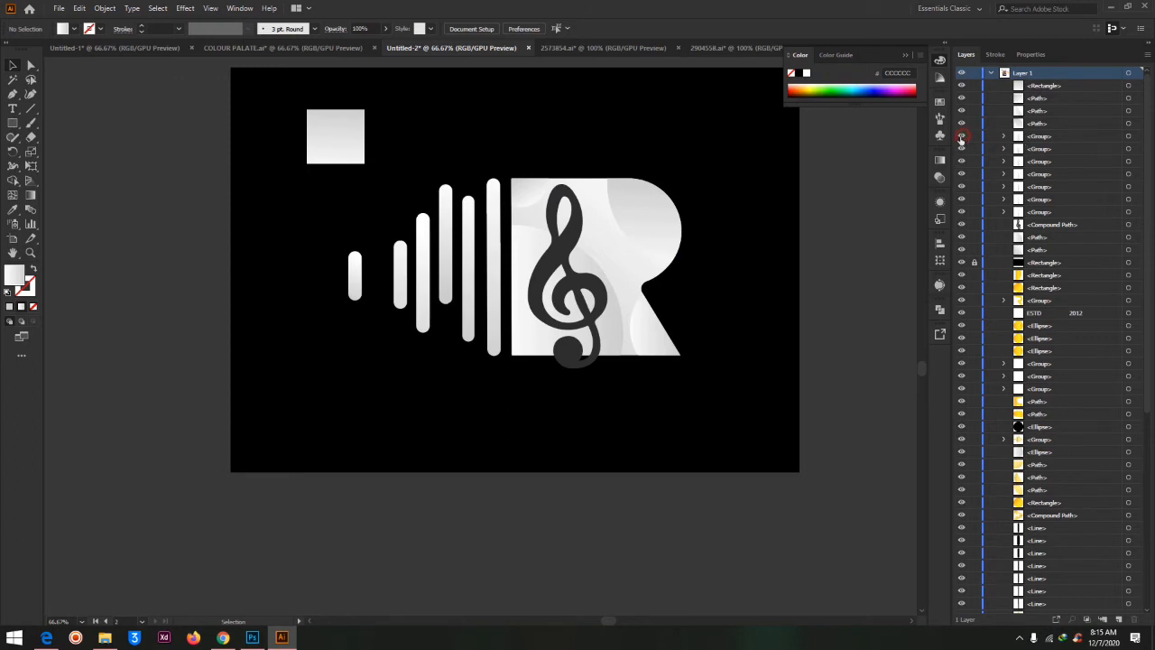
{"action": "left_click", "coordinate": [962, 136]}
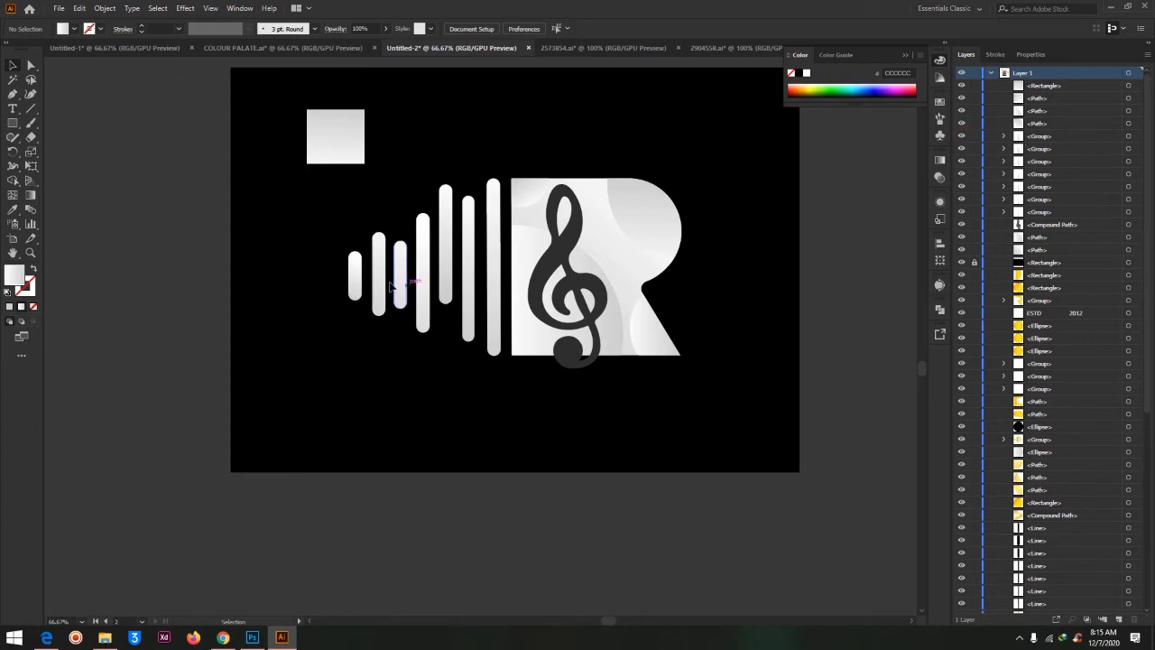
{"action": "left_click", "coordinate": [1003, 135]}
{"action": "left_click", "coordinate": [1003, 135]}
{"action": "left_click", "coordinate": [381, 262]}
Step: Deselect the sound bar and move the small rectangle into the upper-left corner of the black artboard
{"action": "left_click", "coordinate": [698, 206]}
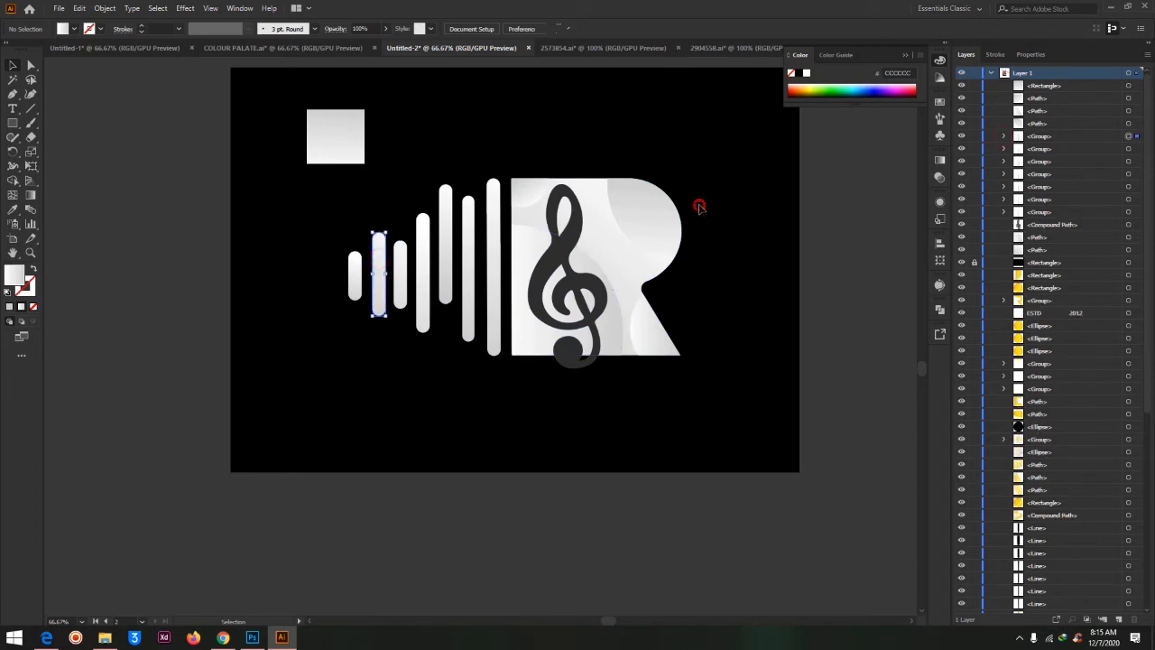
{"action": "left_click", "coordinate": [721, 189]}
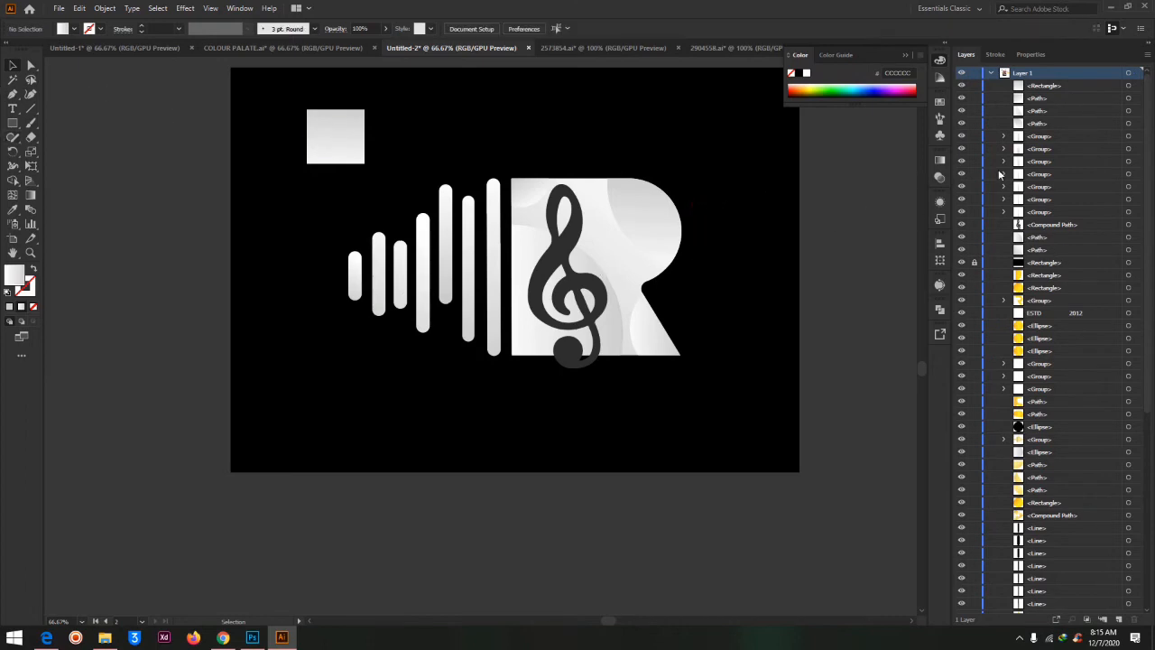
{"action": "left_click_drag", "start_coordinate": [331, 150], "coordinate": [269, 113]}
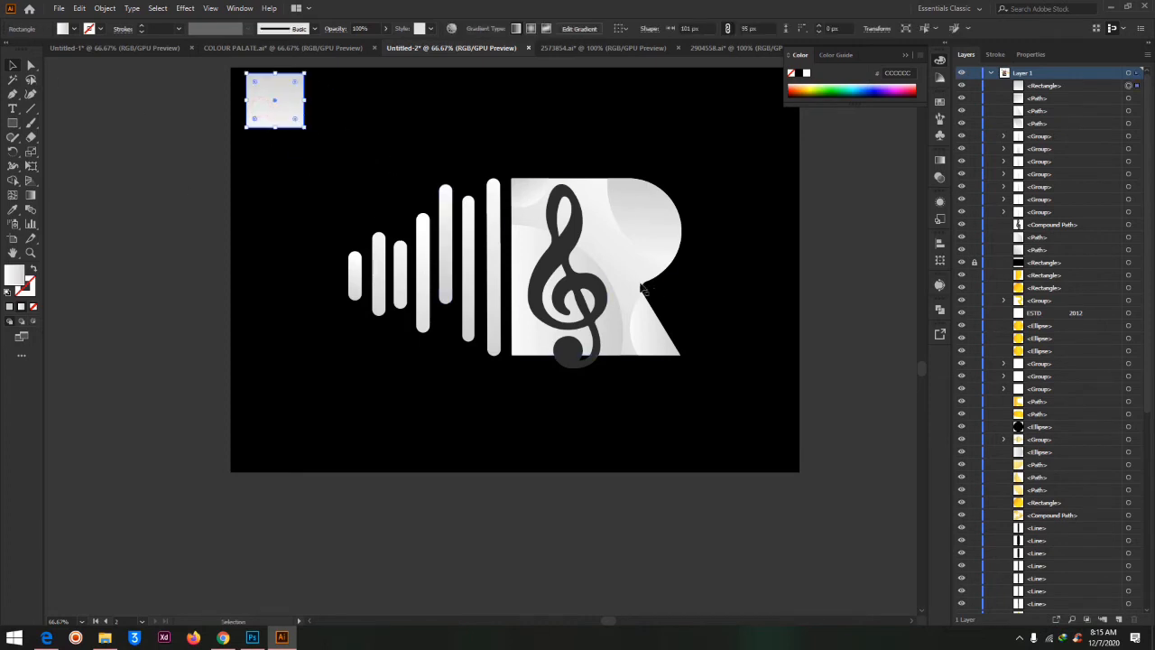
Step: Try moving the R's upper-right curved piece past the black artboard's right edge, undo that move, and deselect the piece
{"action": "left_click", "coordinate": [658, 214]}
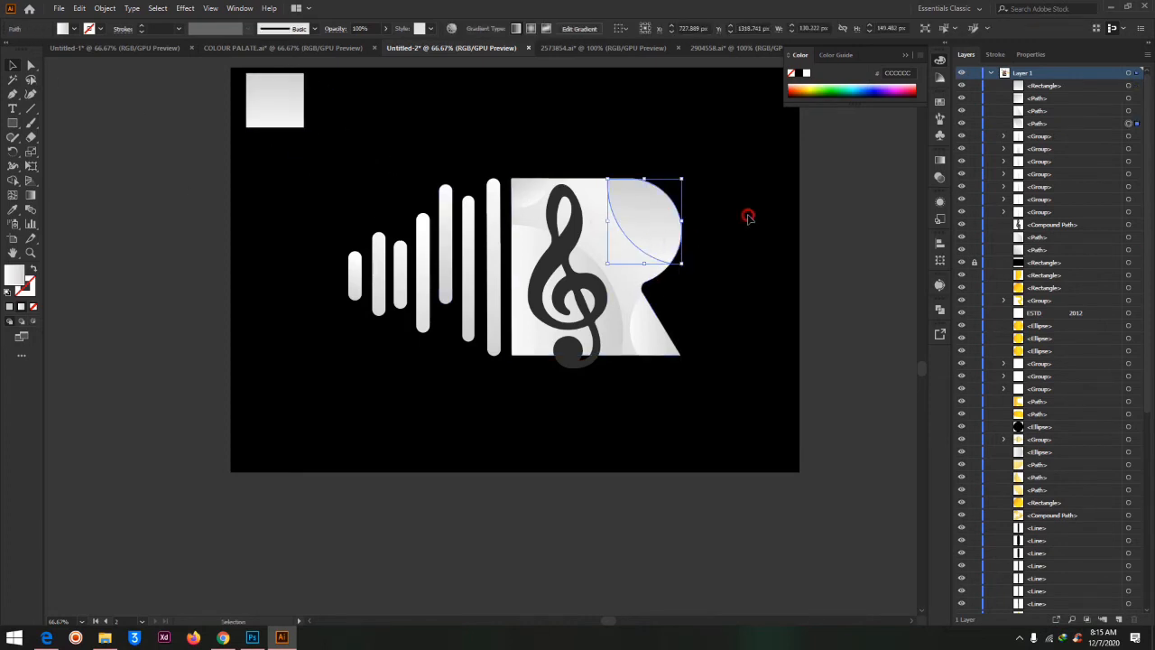
{"action": "left_click_drag", "start_coordinate": [650, 224], "coordinate": [836, 162]}
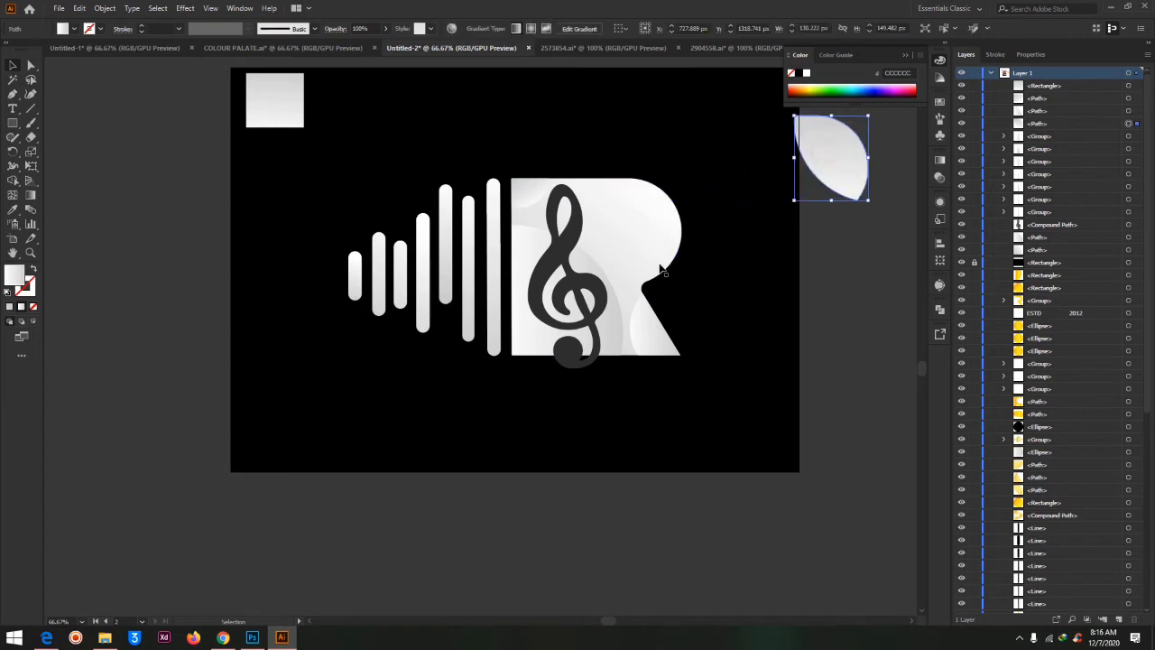
{"action": "key", "text": "a"}
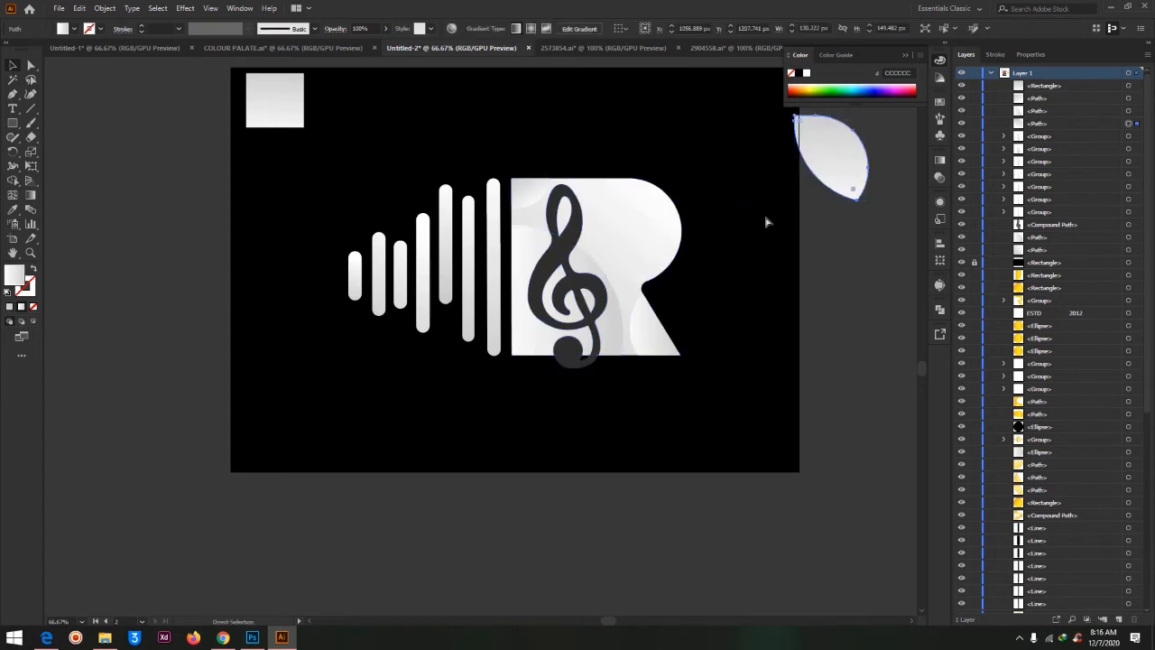
{"action": "key", "text": "ctrl+z"}
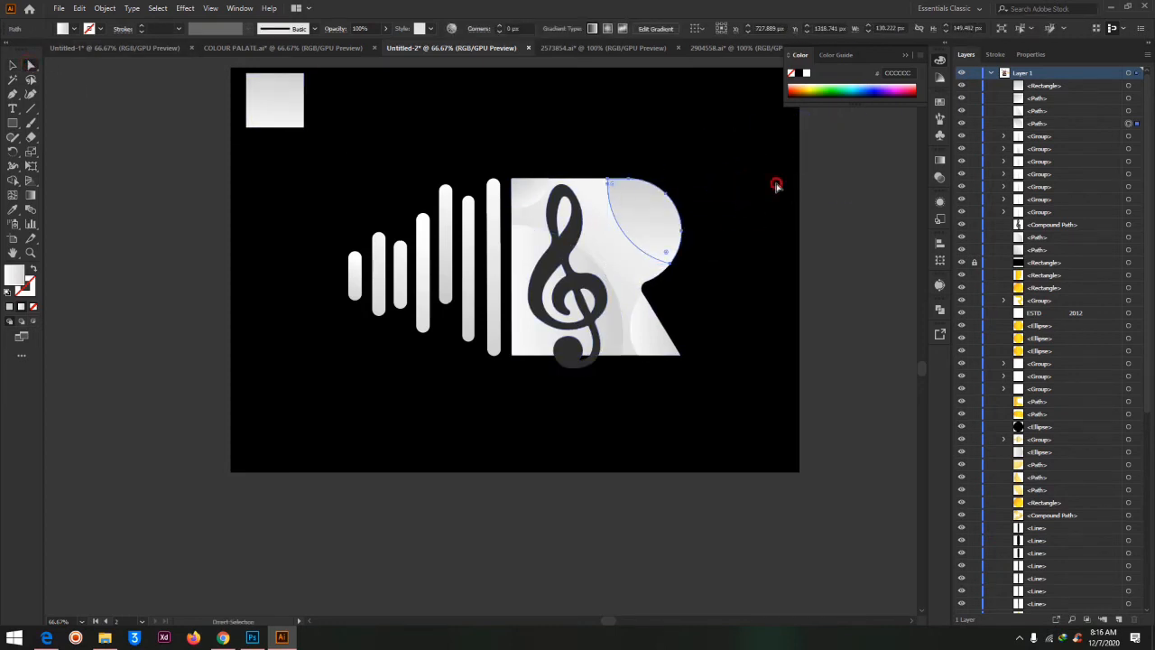
{"action": "left_click", "coordinate": [636, 505]}
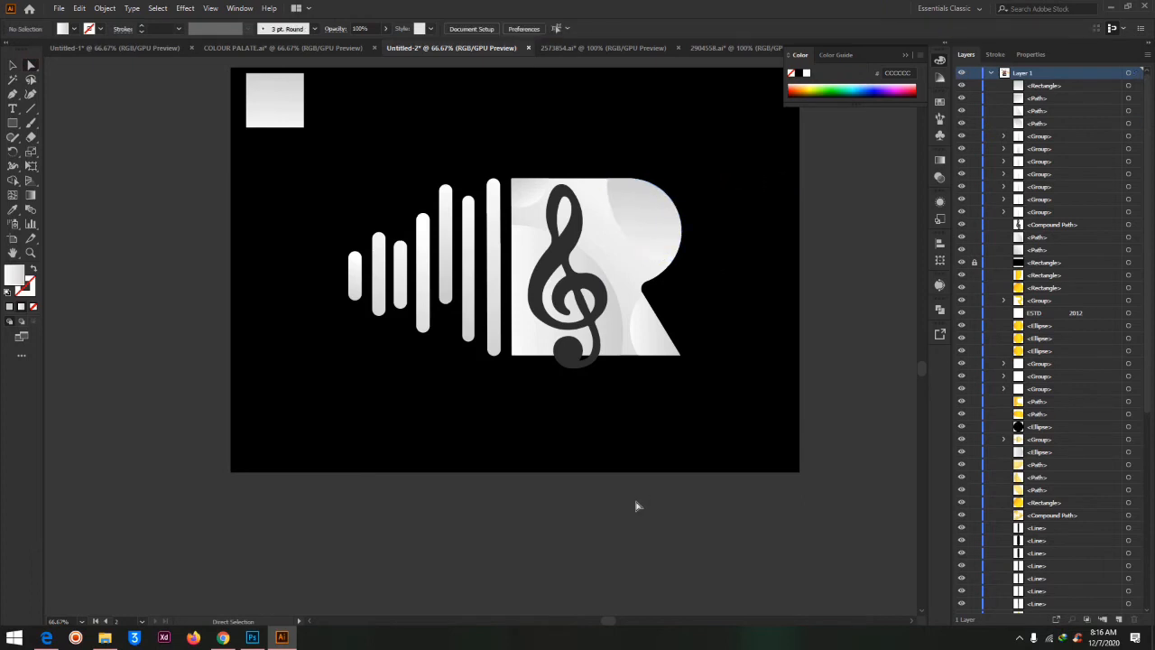
Step: Select all the logo's bars, R pieces and treble clef without the small rectangle, group them, and deselect the group
{"action": "left_click", "coordinate": [640, 207]}
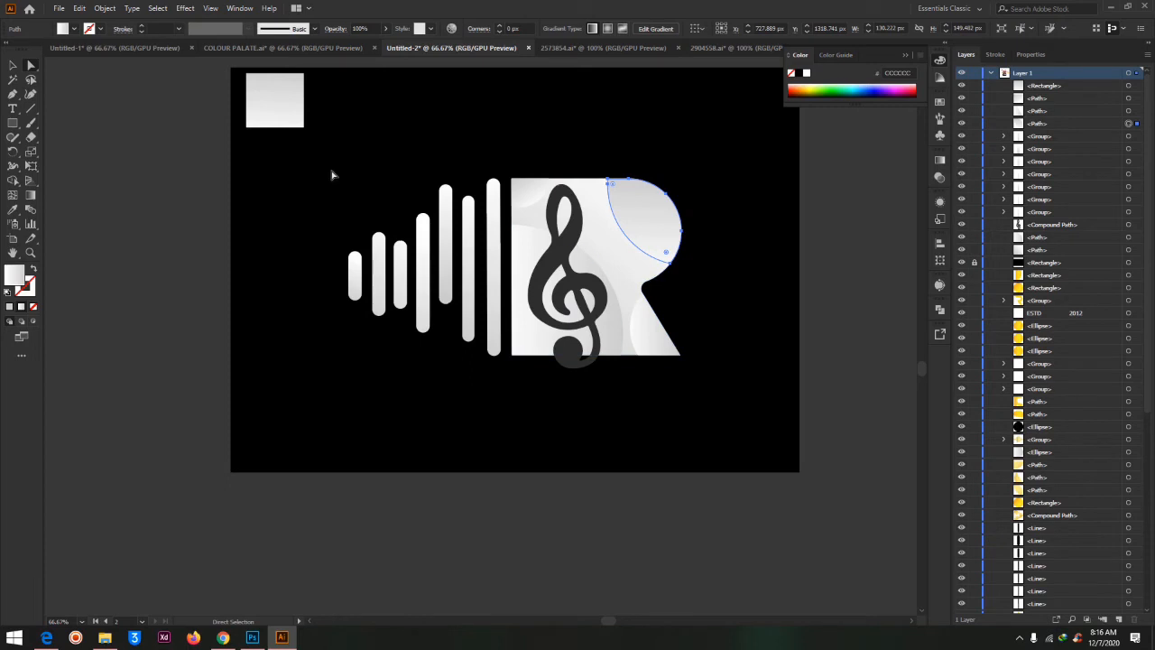
{"action": "left_click_drag", "start_coordinate": [307, 154], "coordinate": [813, 421]}
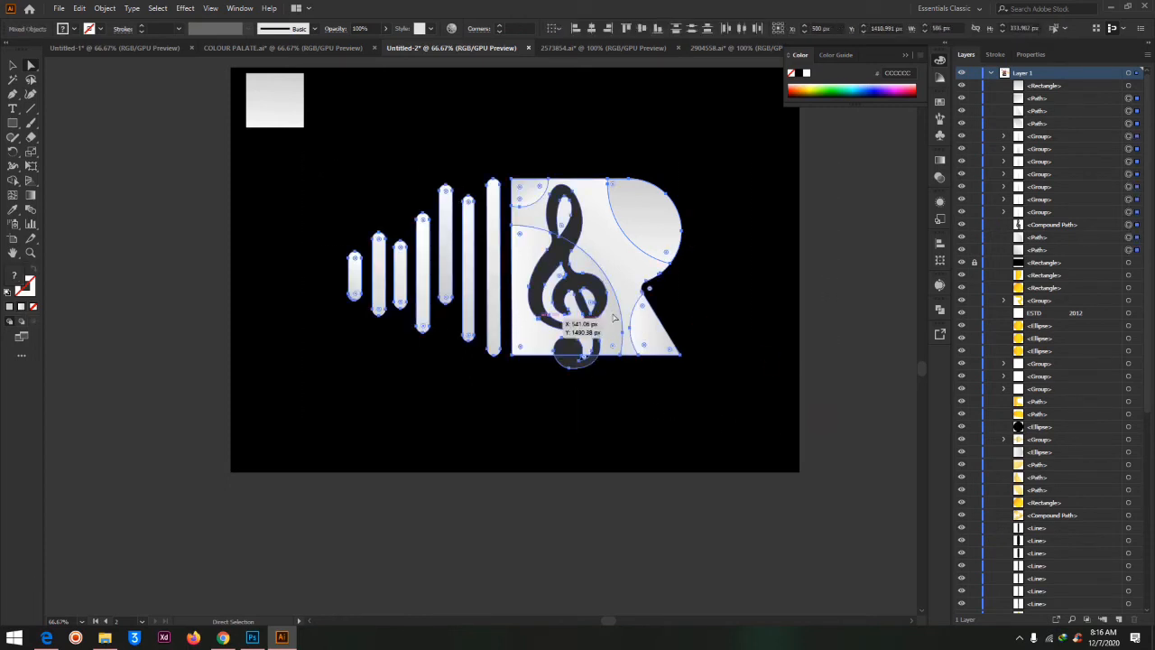
{"action": "left_click", "coordinate": [1032, 54]}
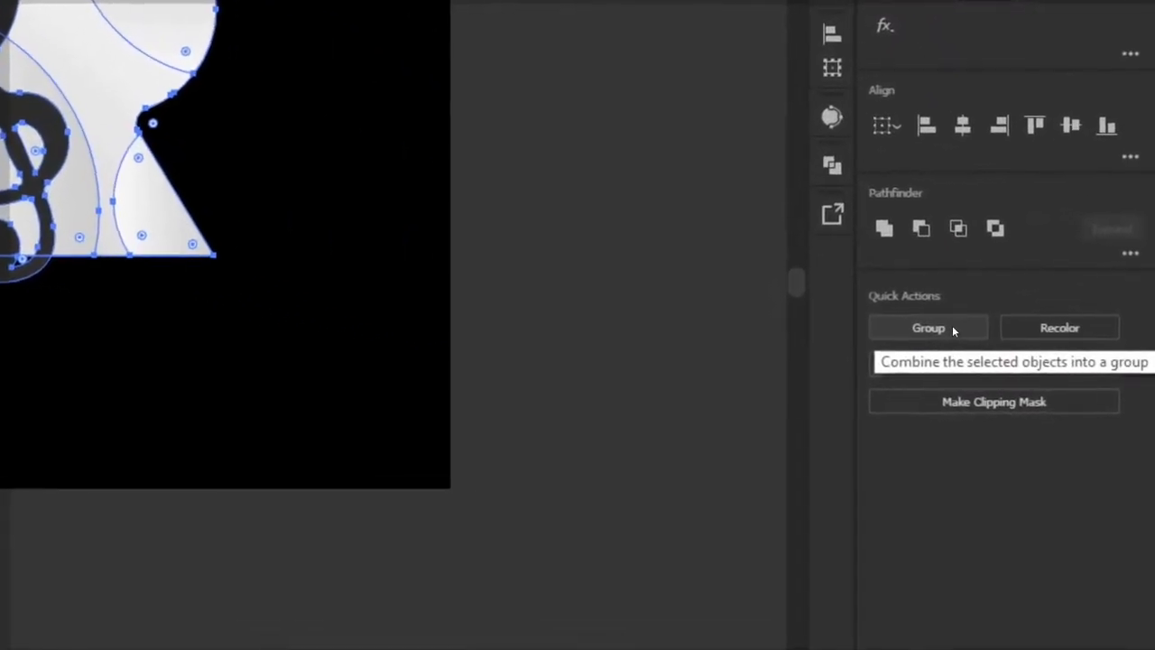
{"action": "left_click", "coordinate": [1052, 394]}
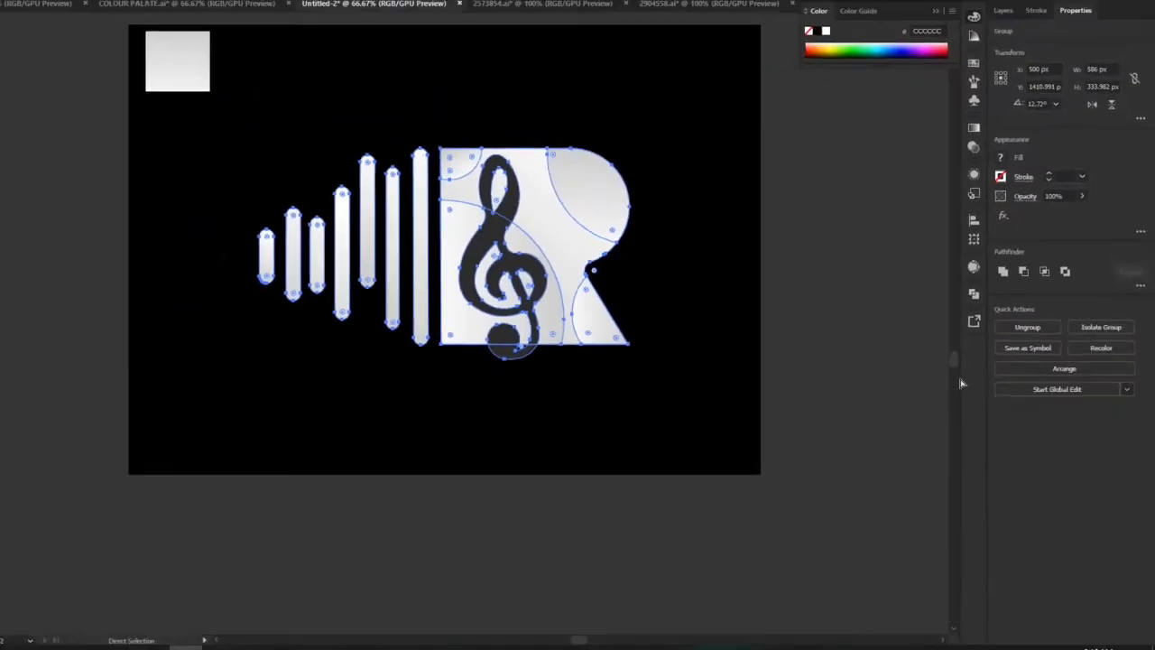
{"action": "left_click", "coordinate": [816, 222]}
Step: With the Selection tool, select the regrouped logo through one of its sound bars and deselect it
{"action": "left_click", "coordinate": [11, 65]}
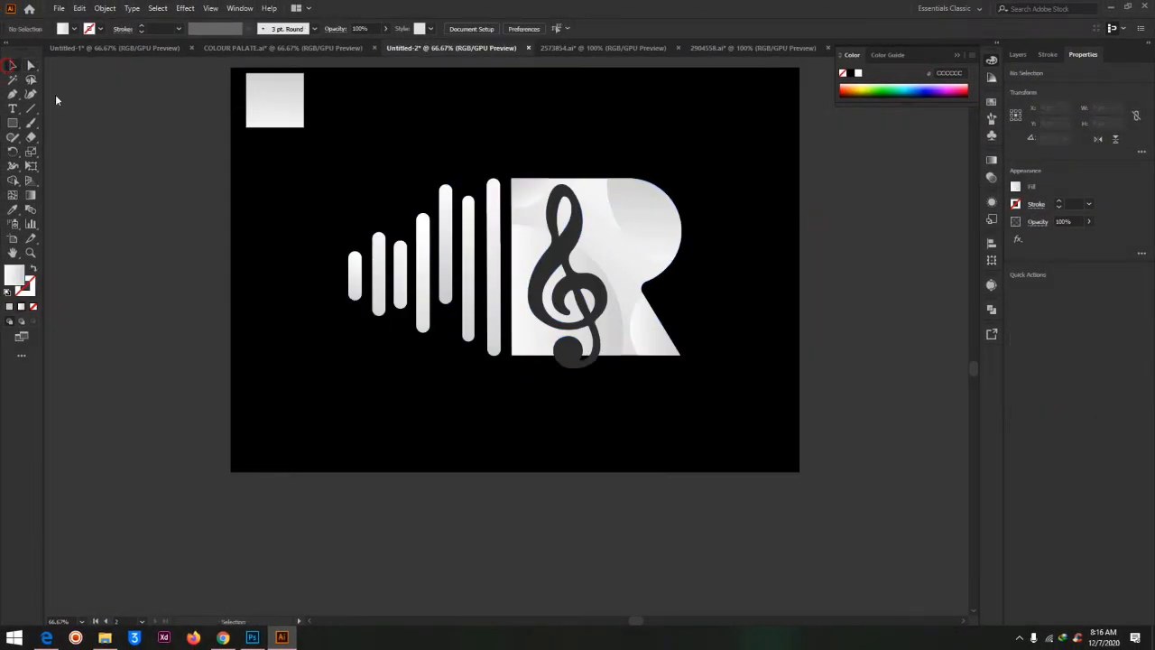
{"action": "left_click", "coordinate": [424, 257]}
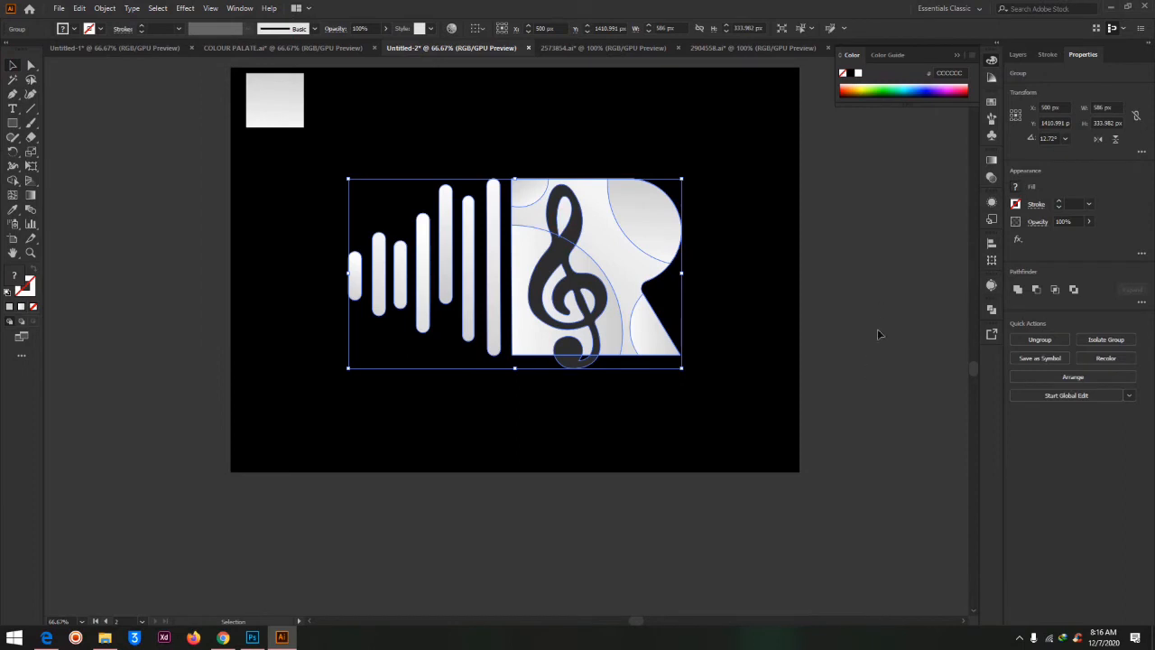
{"action": "left_click", "coordinate": [876, 303]}
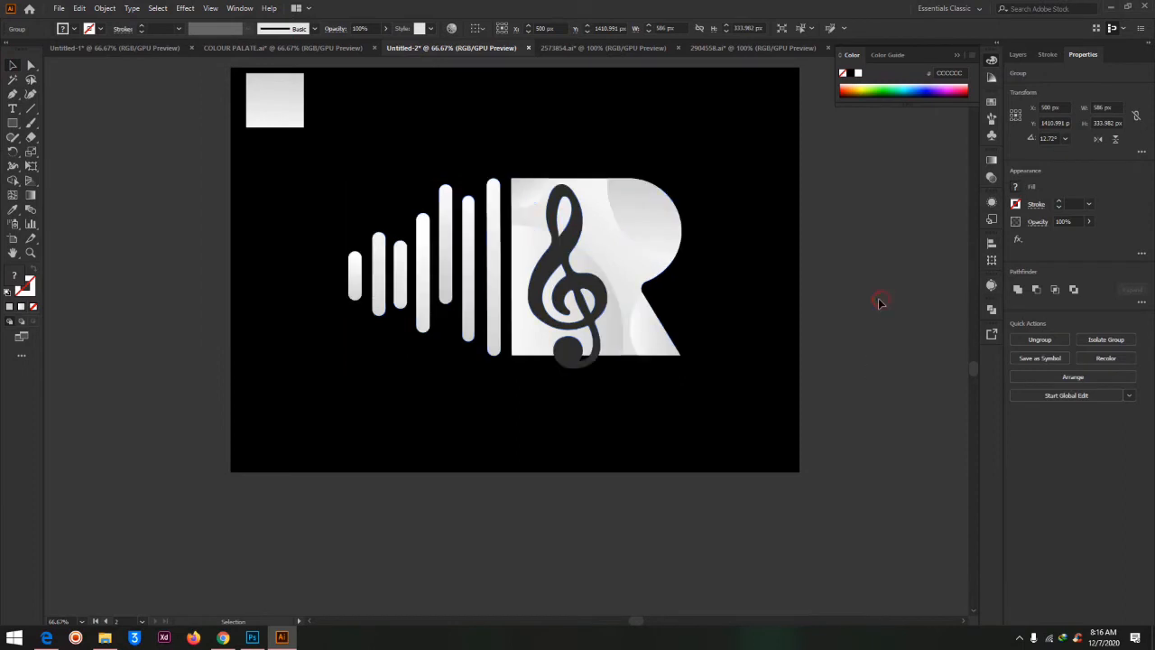
Step: Move the logo group up and left to about X 403, Y 1326 px, and reselect it
{"action": "left_click", "coordinate": [617, 237]}
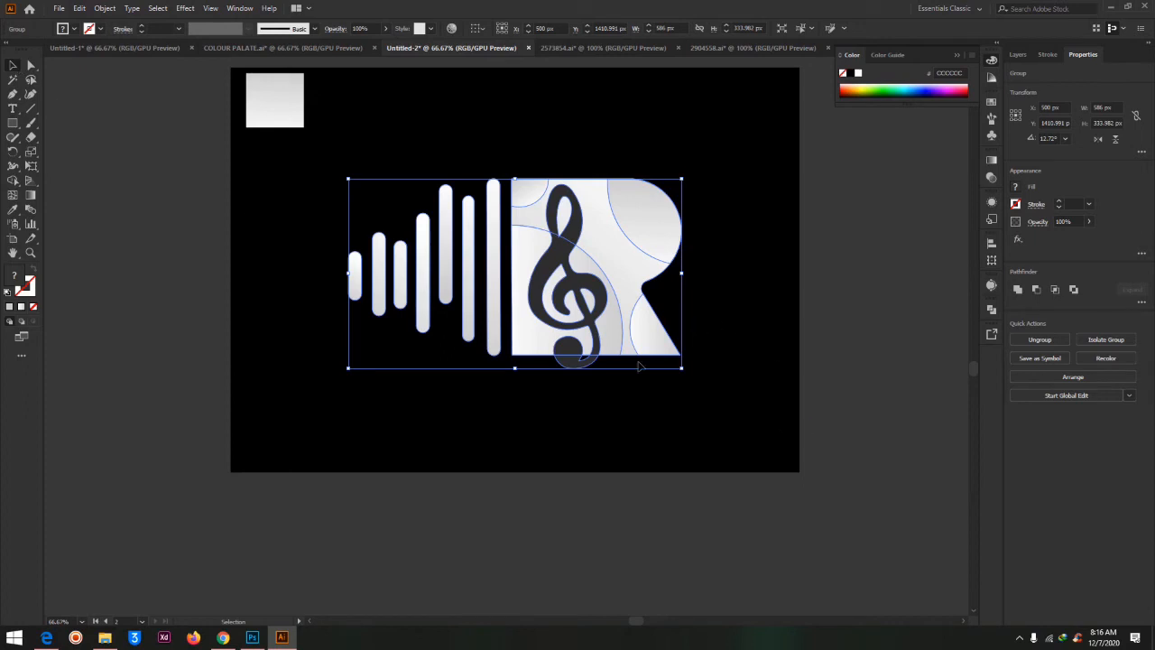
{"action": "left_click_drag", "start_coordinate": [609, 307], "coordinate": [555, 259]}
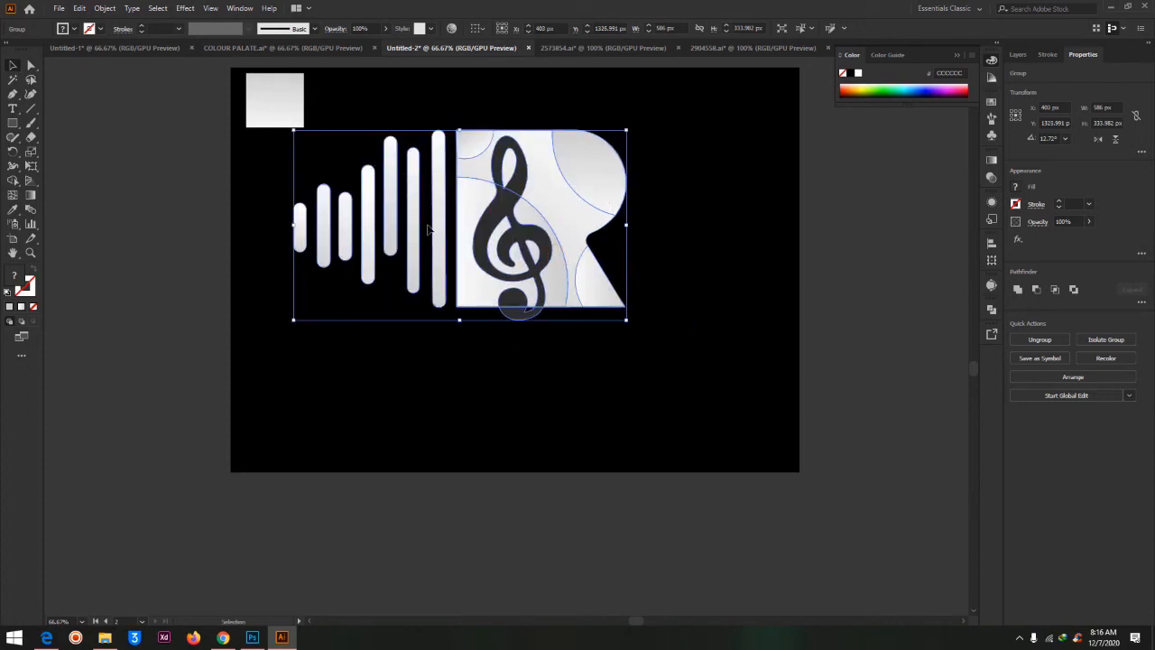
{"action": "left_click", "coordinate": [771, 229]}
{"action": "left_click", "coordinate": [584, 237]}
Step: Try stretching the logo group to about 881 px wide and scaling it down from its lower-right corner, undoing each change
{"action": "left_click_drag", "start_coordinate": [629, 227], "coordinate": [794, 227]}
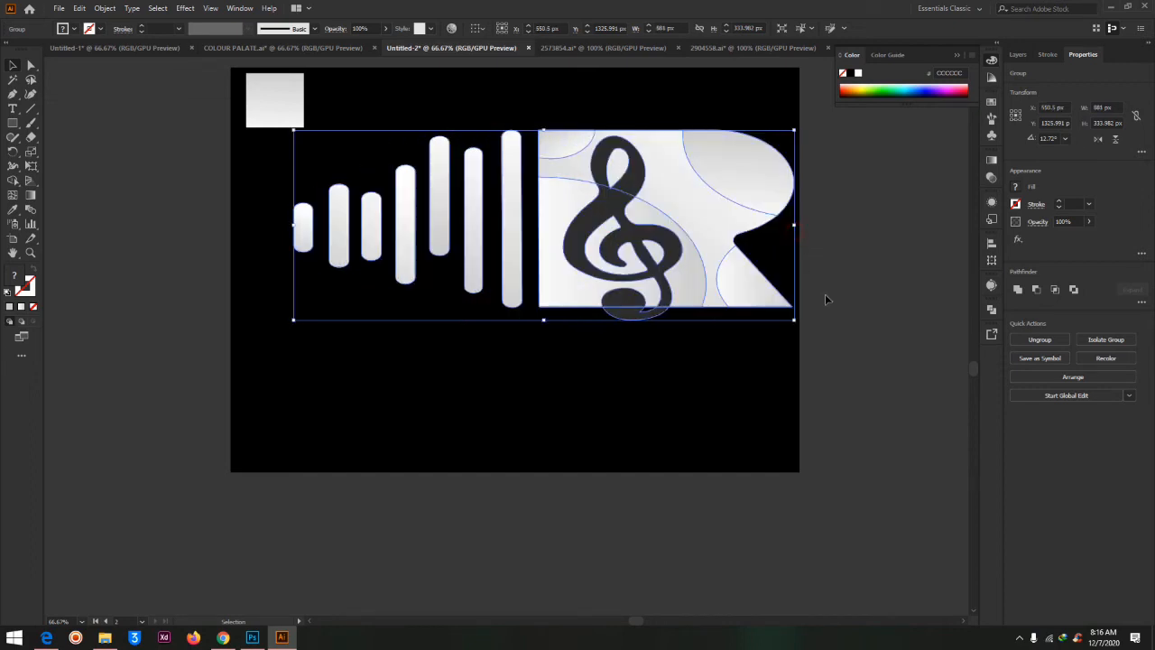
{"action": "key", "text": "a"}
{"action": "key", "text": "ctrl+z"}
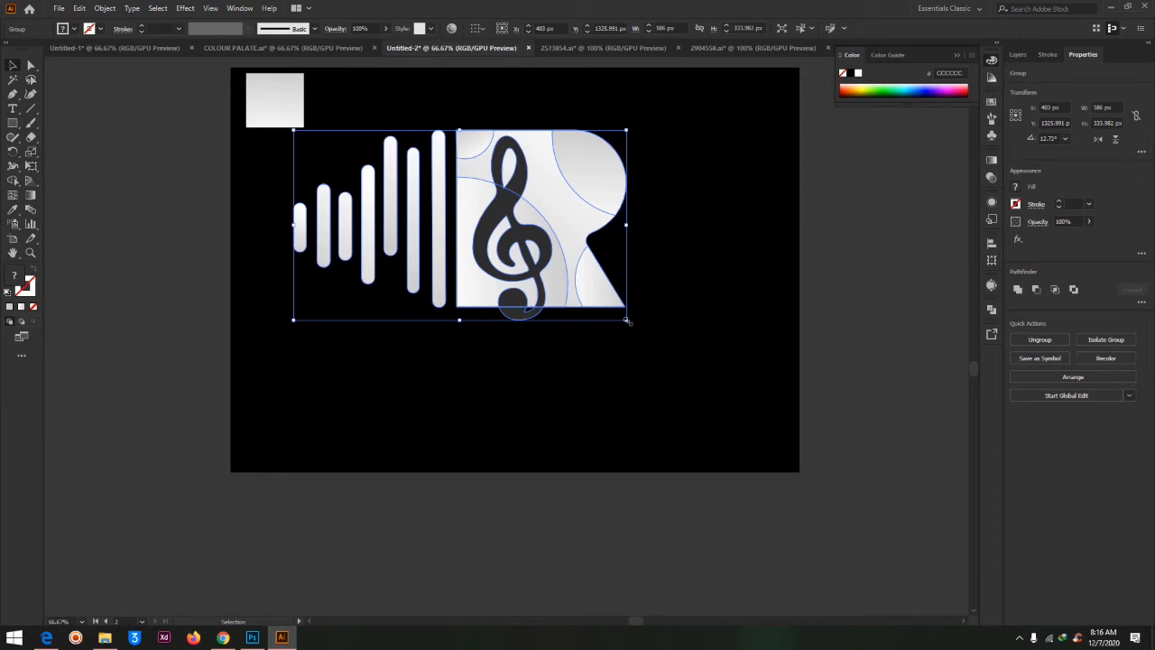
{"action": "left_click_drag", "start_coordinate": [627, 320], "coordinate": [479, 237]}
{"action": "key", "text": "ctrl+z"}
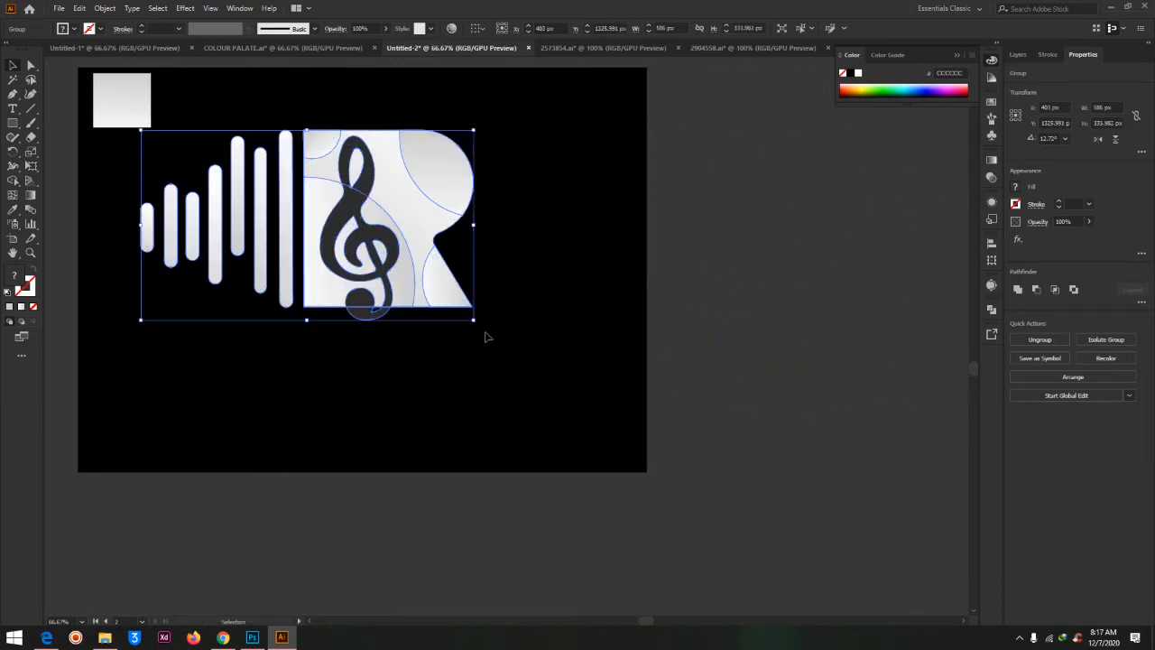
Step: Enlarge the logo group from its lower-right corner to about 770 × 502 px and switch to Direct Selection
{"action": "left_click_drag", "start_coordinate": [474, 317], "coordinate": [578, 417]}
{"action": "key", "text": "a"}
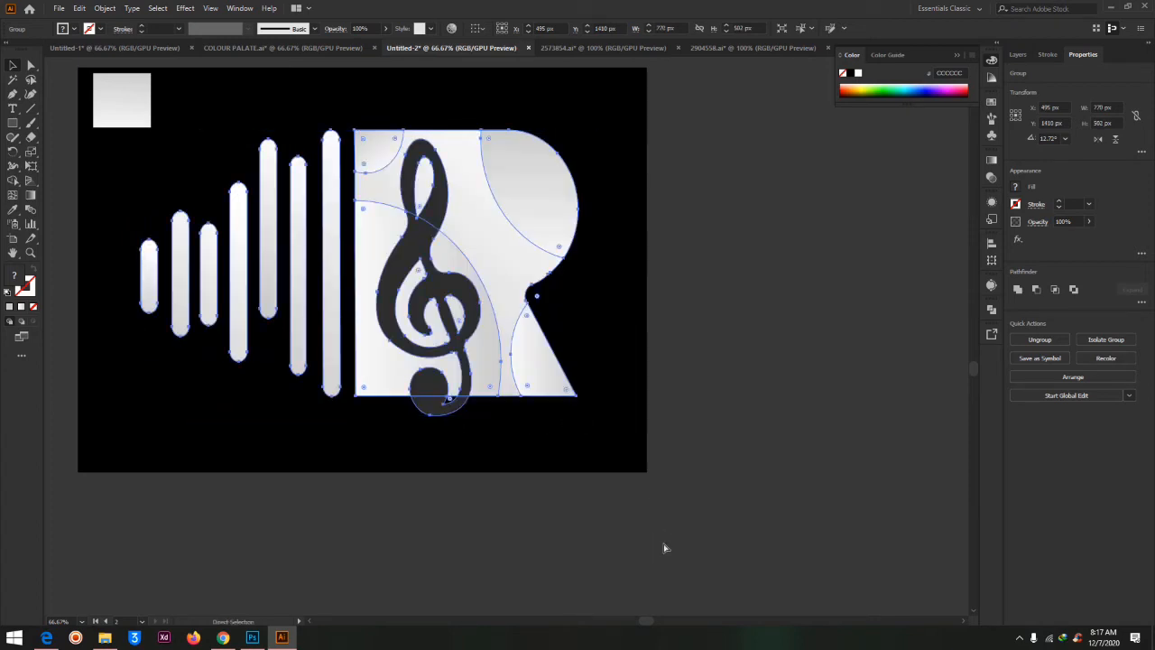
Step: Undo the last enlargement of the logo group and use the Selection tool to move it to about X 453, Y 1308 px
{"action": "key", "text": "ctrl+z"}
{"action": "key", "text": "ctrl+z"}
{"action": "key", "text": "v"}
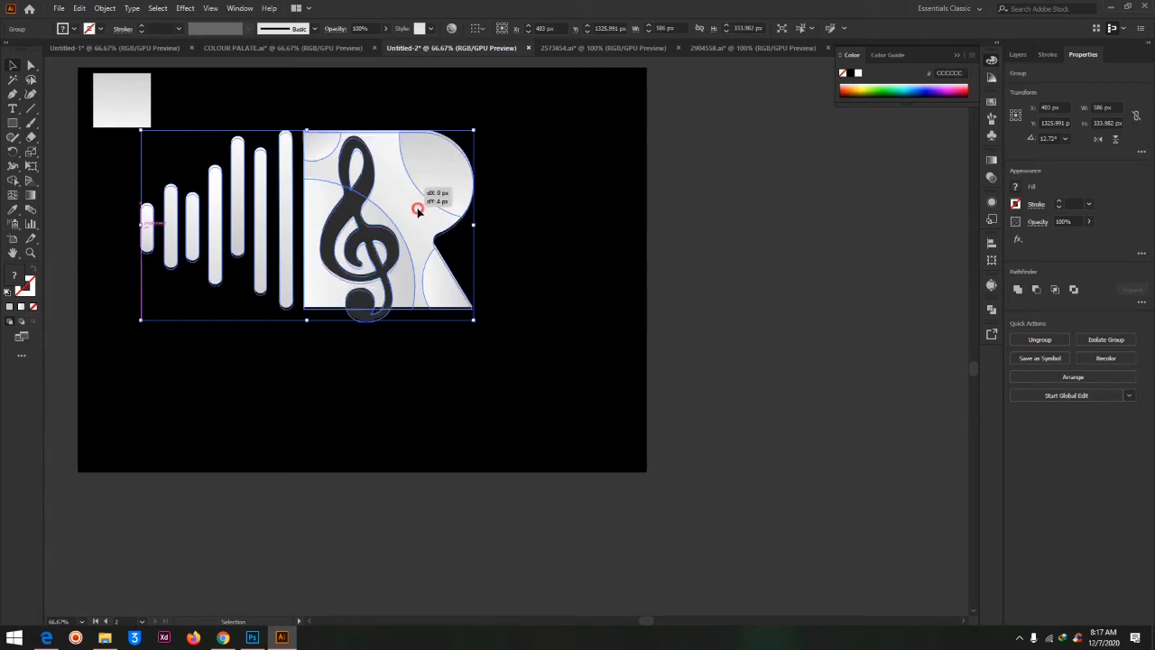
{"action": "left_click_drag", "start_coordinate": [418, 210], "coordinate": [420, 253]}
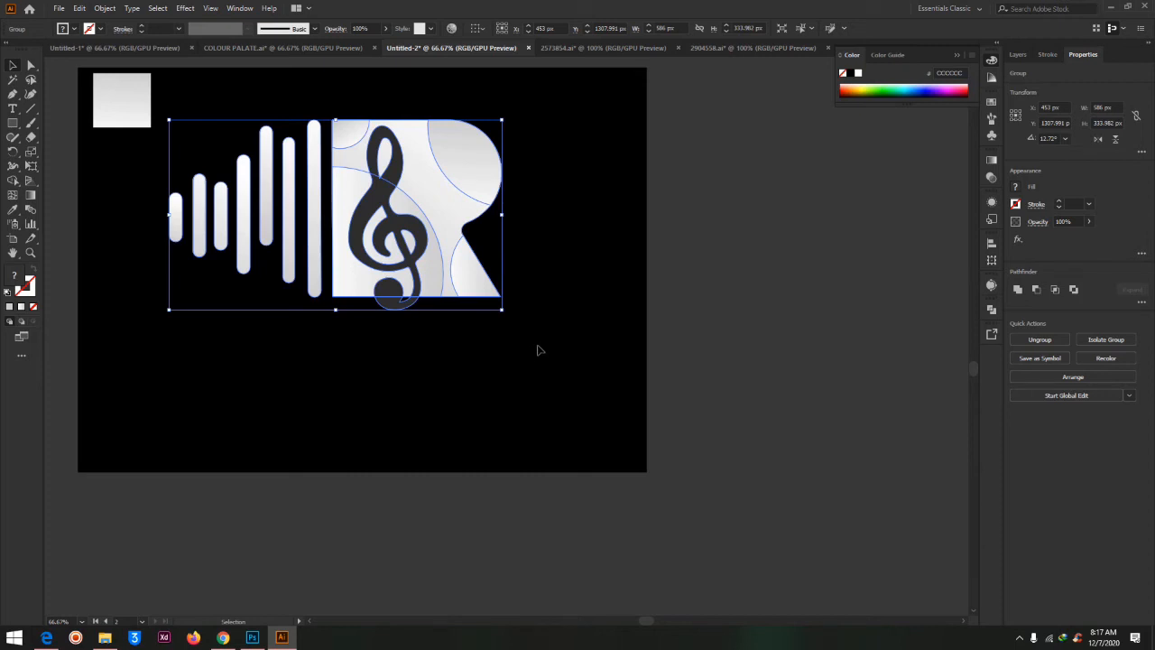
Step: Enlarge the logo group to about 645 × 368 px, move it to about X 499.5, Y 1408 px, and deselect it
{"action": "left_click_drag", "start_coordinate": [502, 310], "coordinate": [538, 388]}
{"action": "left_click_drag", "start_coordinate": [454, 232], "coordinate": [464, 280]}
{"action": "left_click", "coordinate": [596, 302]}
Step: Select the whole logo group through the R body, deselect it, and select it again
{"action": "left_click", "coordinate": [448, 259]}
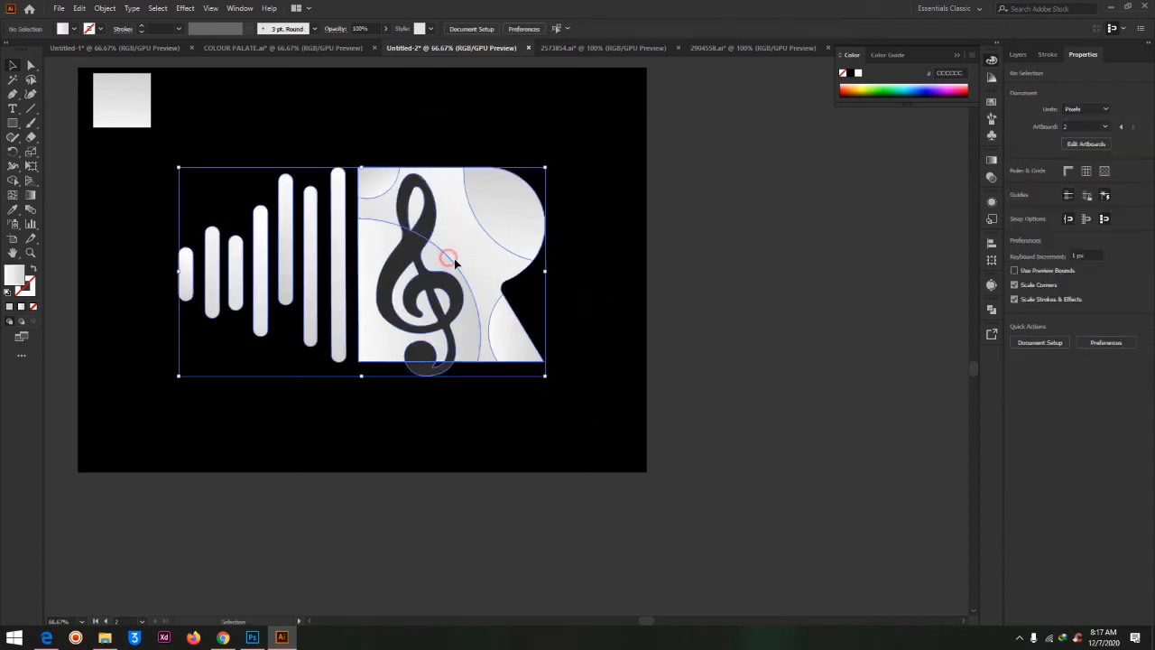
{"action": "left_click", "coordinate": [674, 237]}
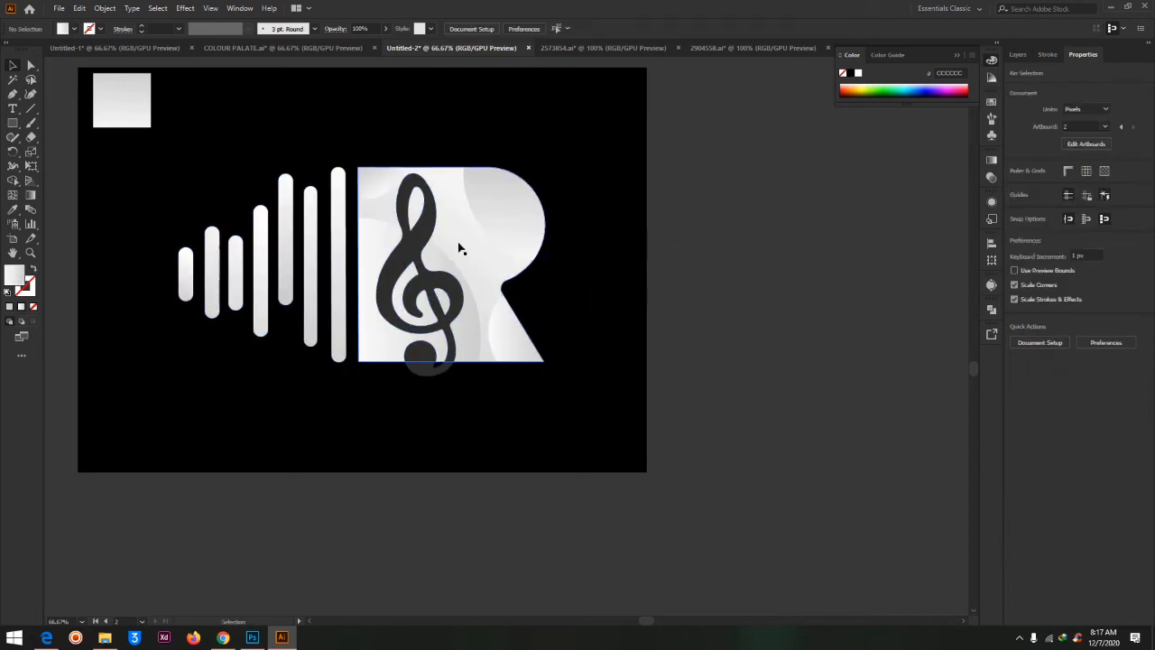
{"action": "left_click", "coordinate": [460, 249]}
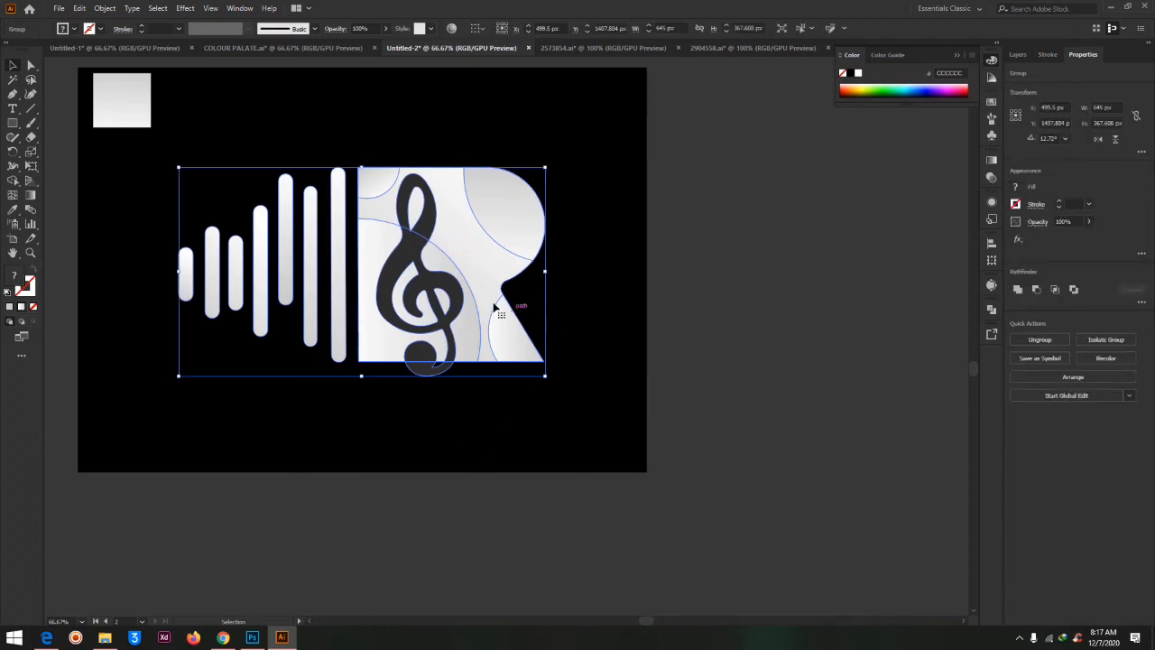
Step: Switch to Photoshop, show the Rectangle 1111.psb document and activate the Move tool
{"action": "left_click", "coordinate": [252, 637]}
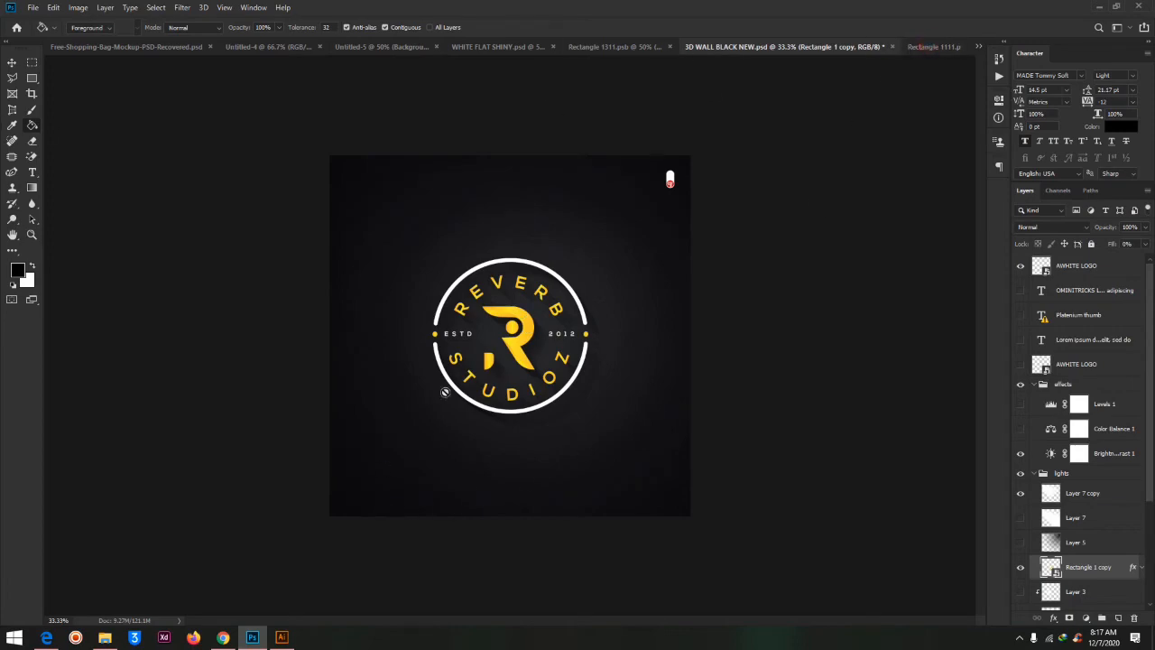
{"action": "left_click", "coordinate": [920, 46]}
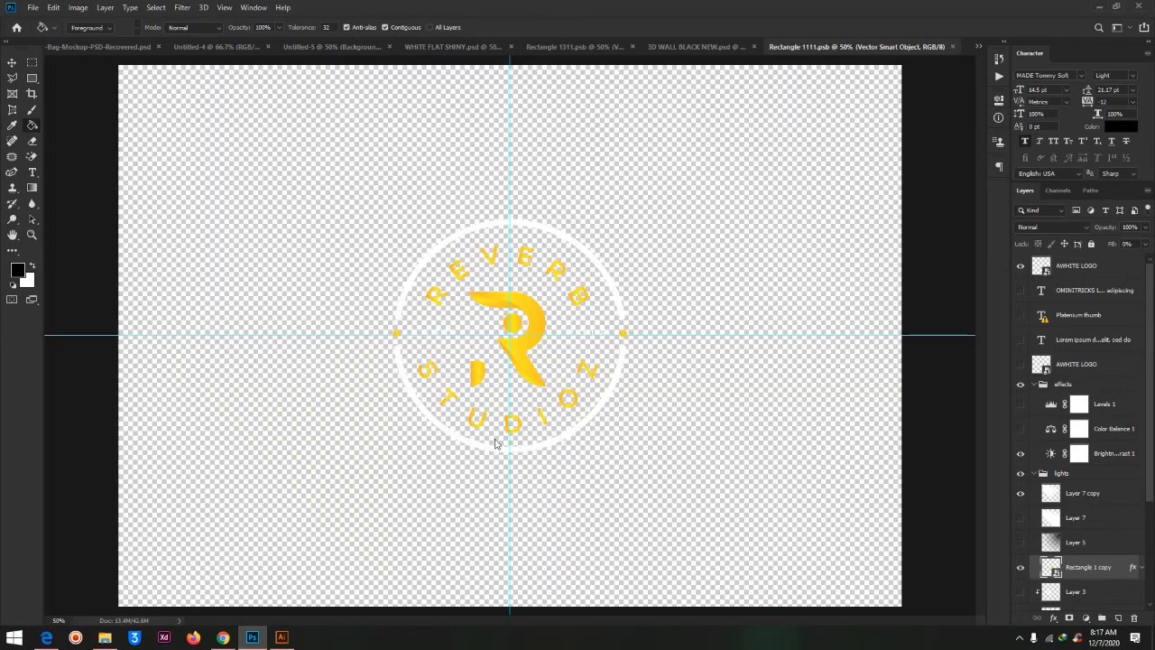
{"action": "left_click", "coordinate": [11, 64]}
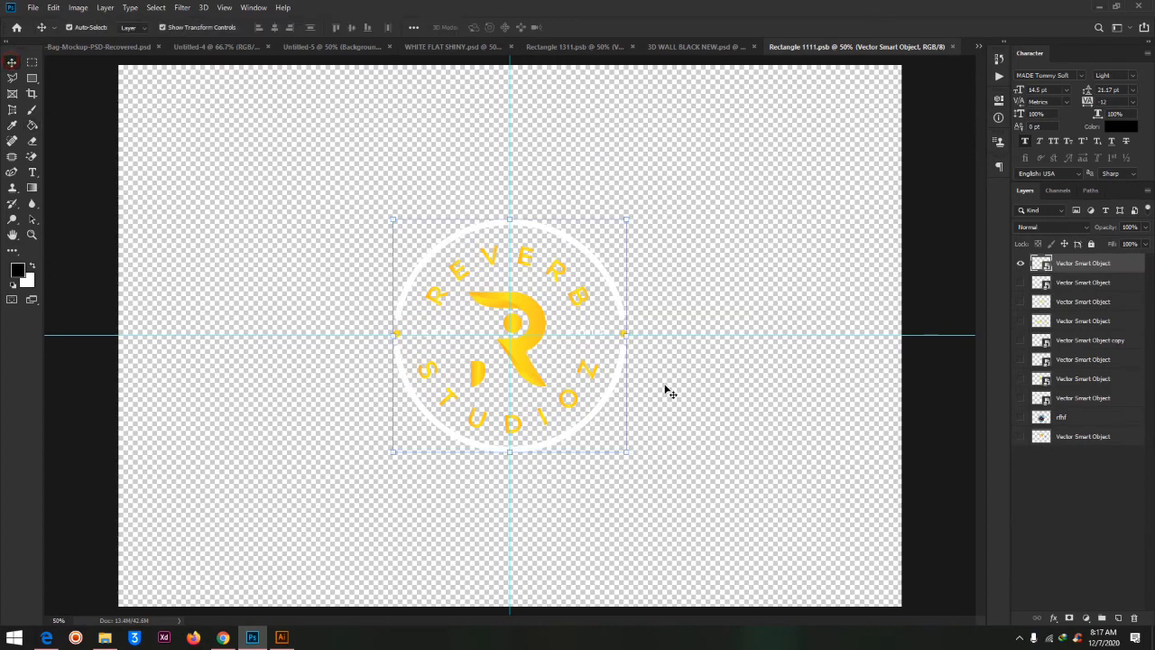
Step: Try enlarging the circular Reverb Studioz badge from its upper-right corner, undo the scaling, and return to Illustrator
{"action": "left_click_drag", "start_coordinate": [622, 220], "coordinate": [691, 191]}
{"action": "key", "text": "ctrl+z"}
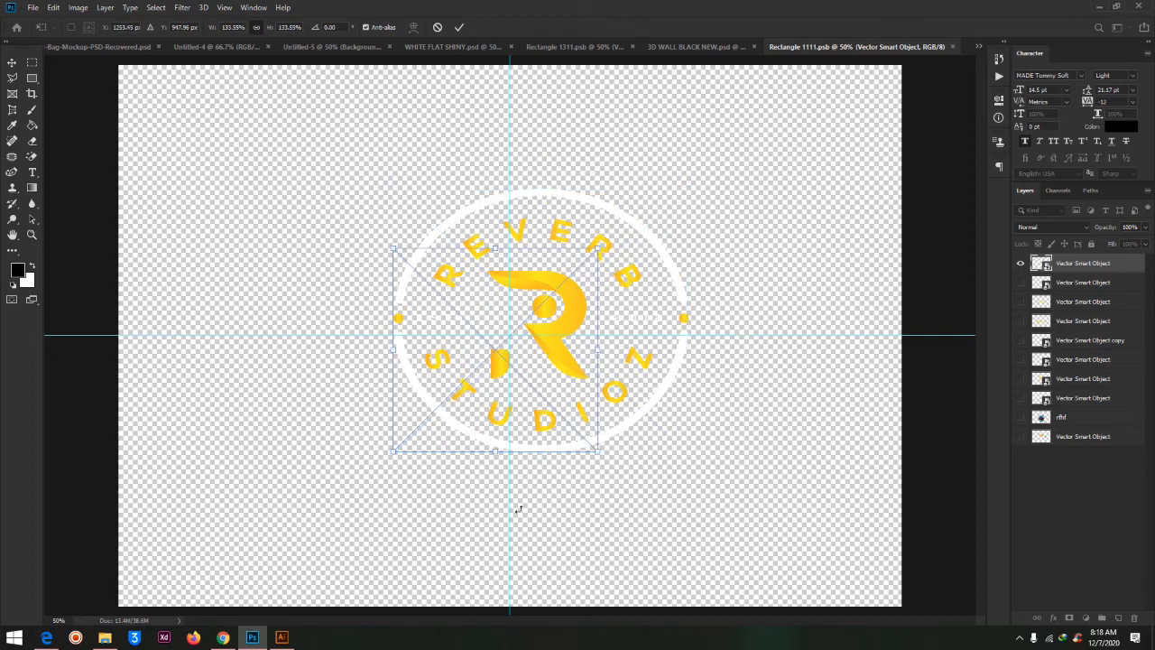
{"action": "left_click", "coordinate": [275, 640]}
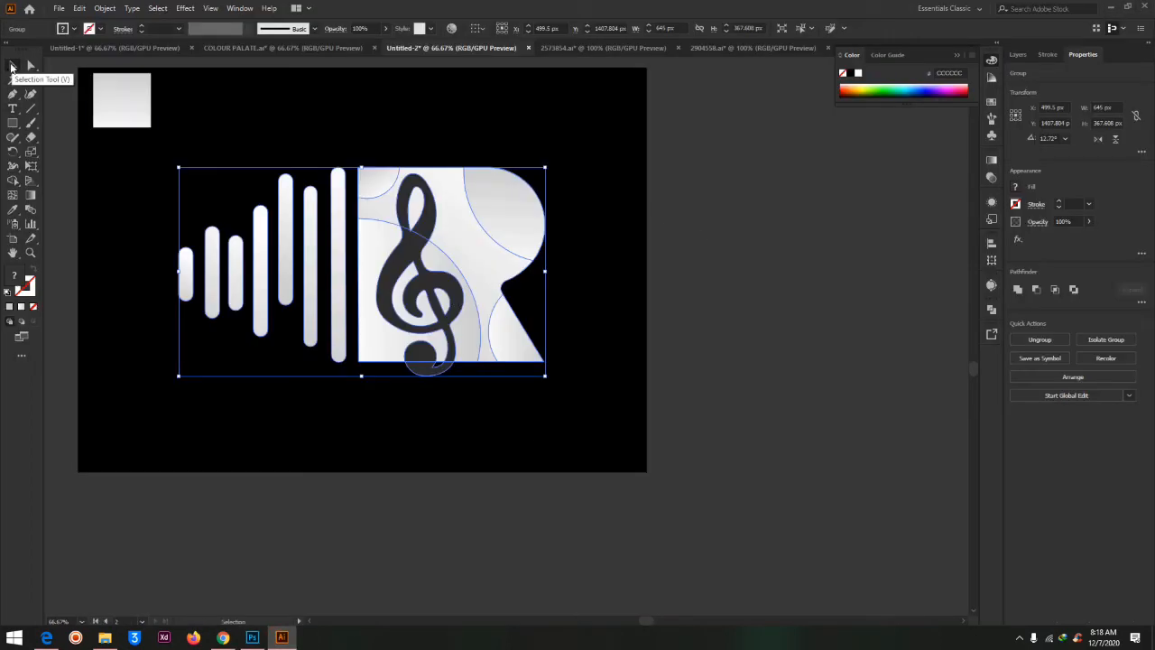
Step: With Direct Selection, select only the gradient shape on the R's upper curve and try rounding its upper-left corner
{"action": "left_click", "coordinate": [31, 65]}
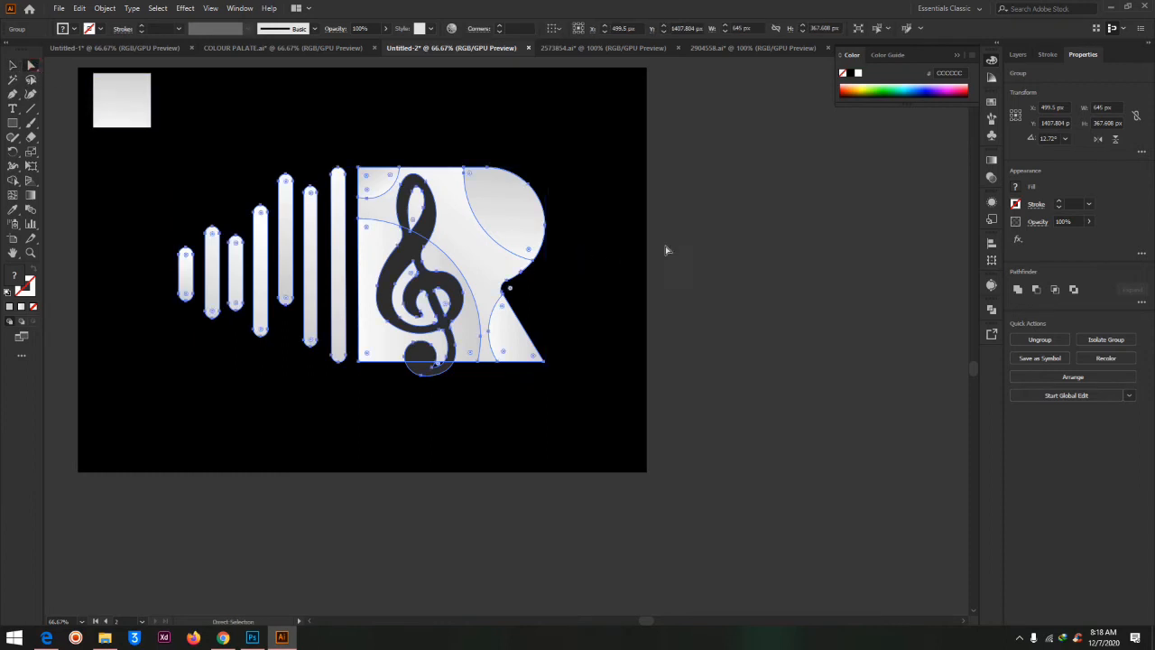
{"action": "left_click", "coordinate": [708, 232]}
{"action": "left_click", "coordinate": [498, 207]}
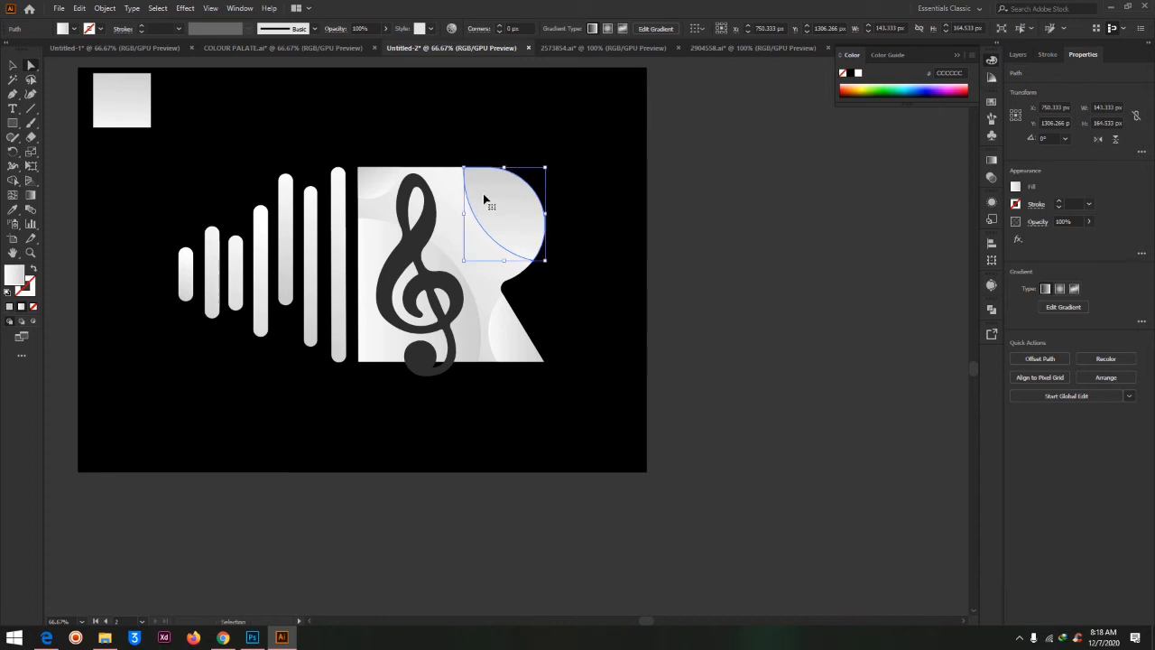
{"action": "key", "text": "ctrl+equal"}
{"action": "key", "text": "ctrl+equal"}
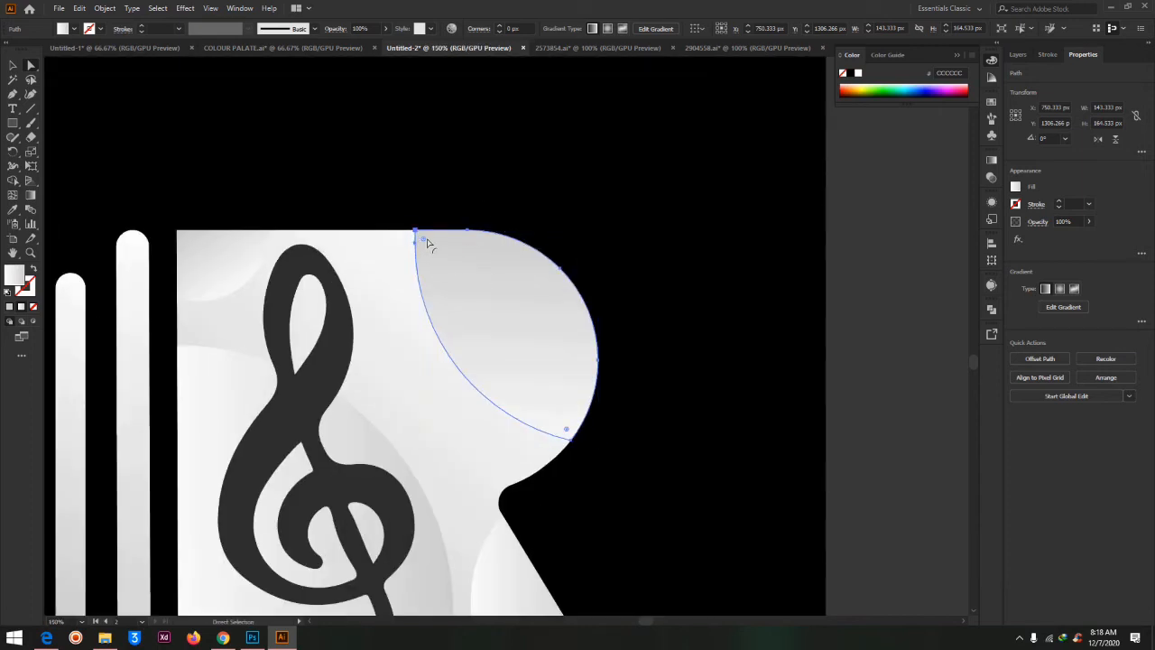
{"action": "left_click", "coordinate": [707, 320]}
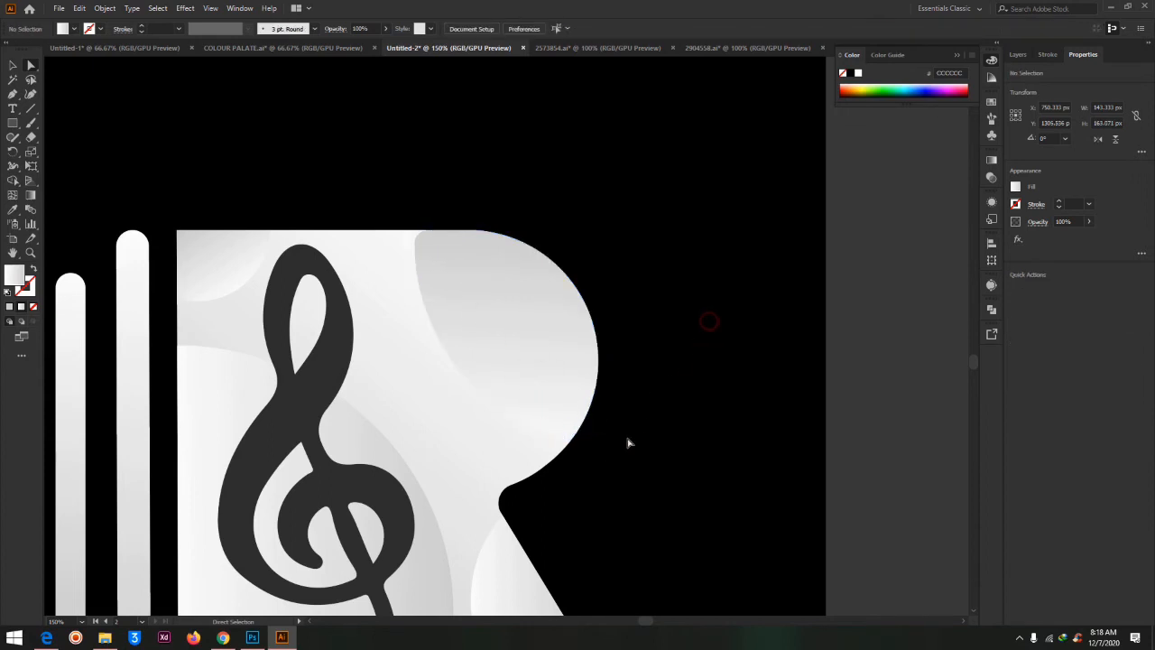
{"action": "key", "text": "ctrl+minus"}
{"action": "key", "text": "ctrl+minus"}
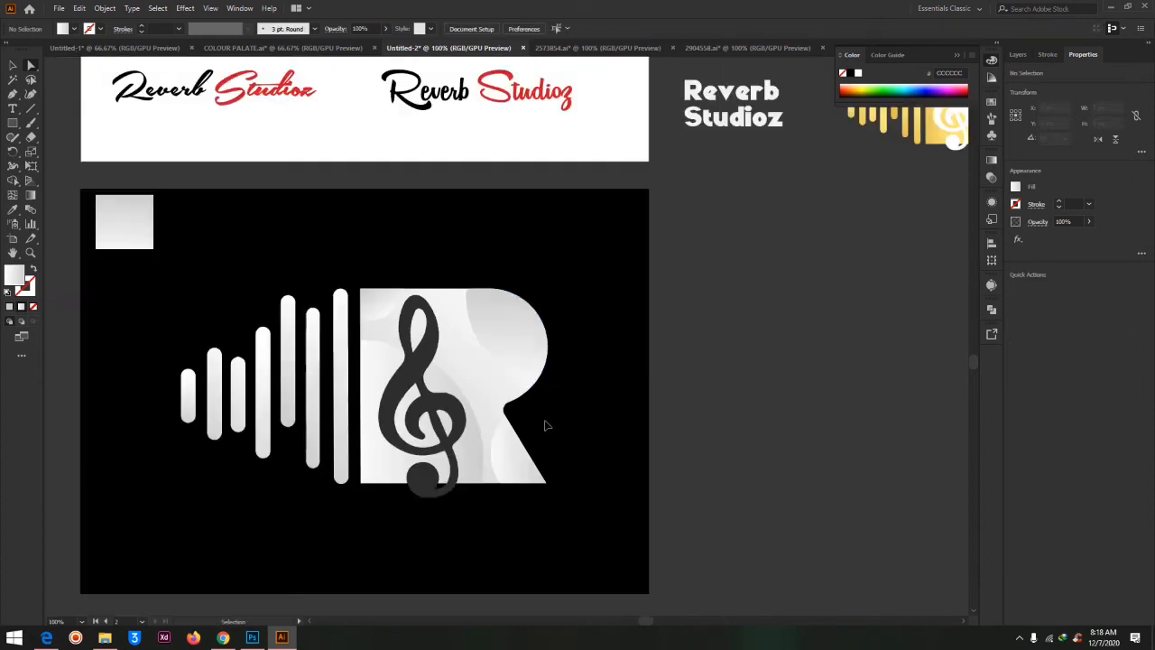
Step: Try rounding the R body's lower-left corner to about 253 px with Direct Selection, and undo the change
{"action": "key", "text": "a"}
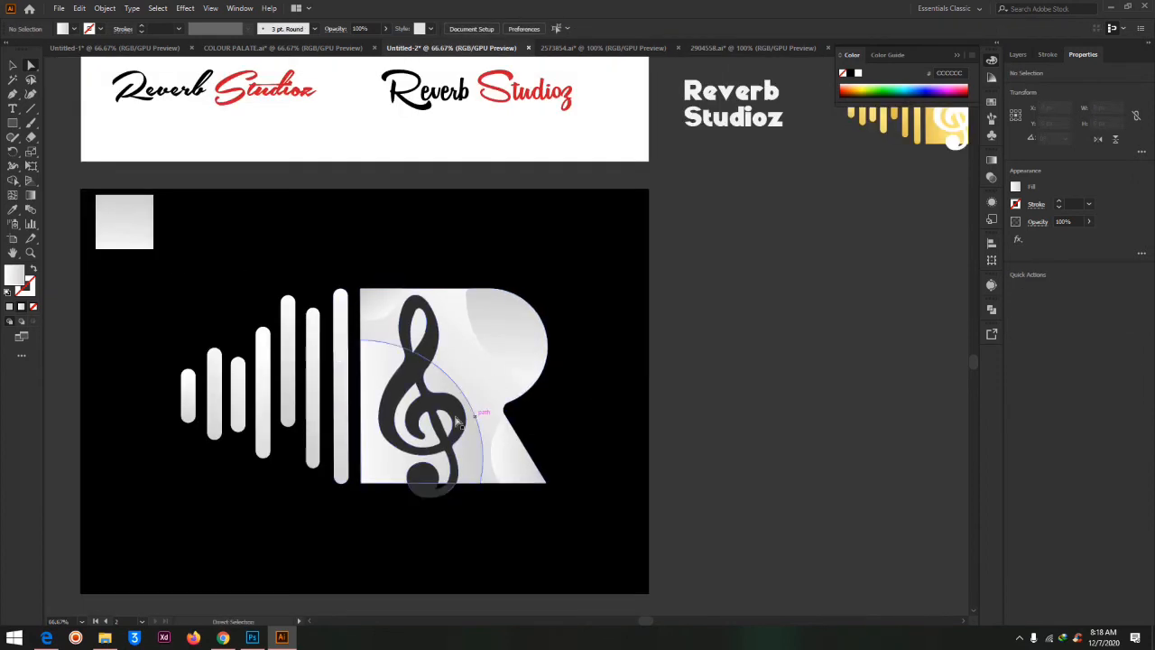
{"action": "left_click", "coordinate": [372, 458]}
{"action": "left_click_drag", "start_coordinate": [568, 285], "coordinate": [549, 283]}
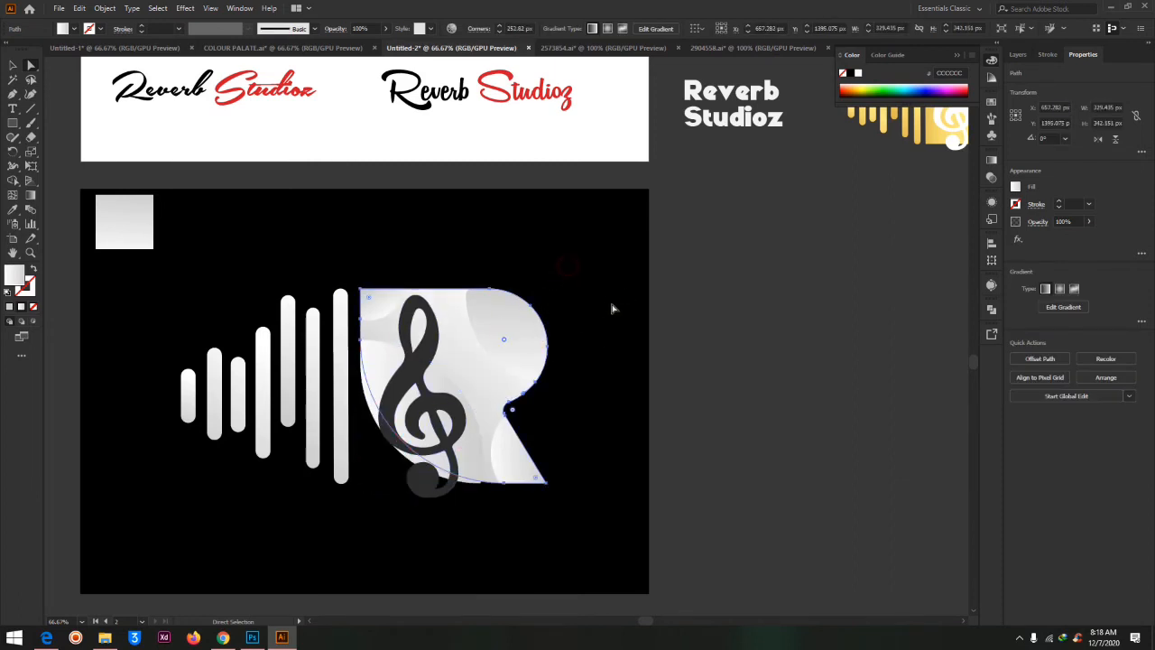
{"action": "left_click", "coordinate": [755, 549]}
{"action": "key", "text": "ctrl+z"}
{"action": "key", "text": "ctrl+z"}
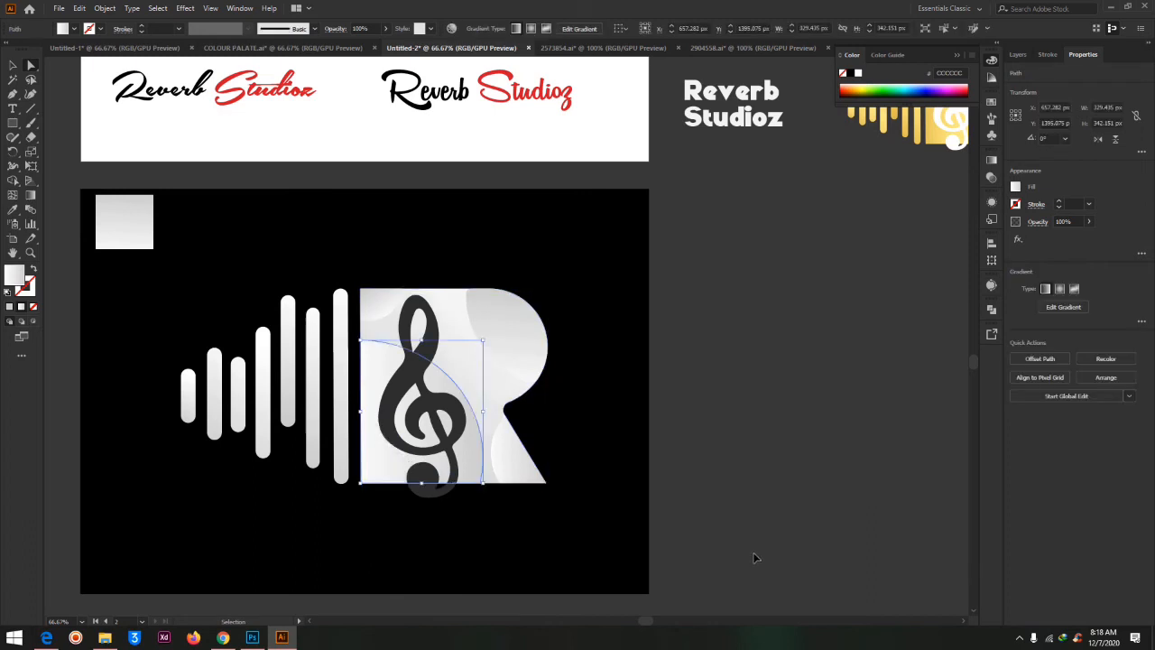
{"action": "key", "text": "ctrl+z"}
{"action": "left_click", "coordinate": [895, 468]}
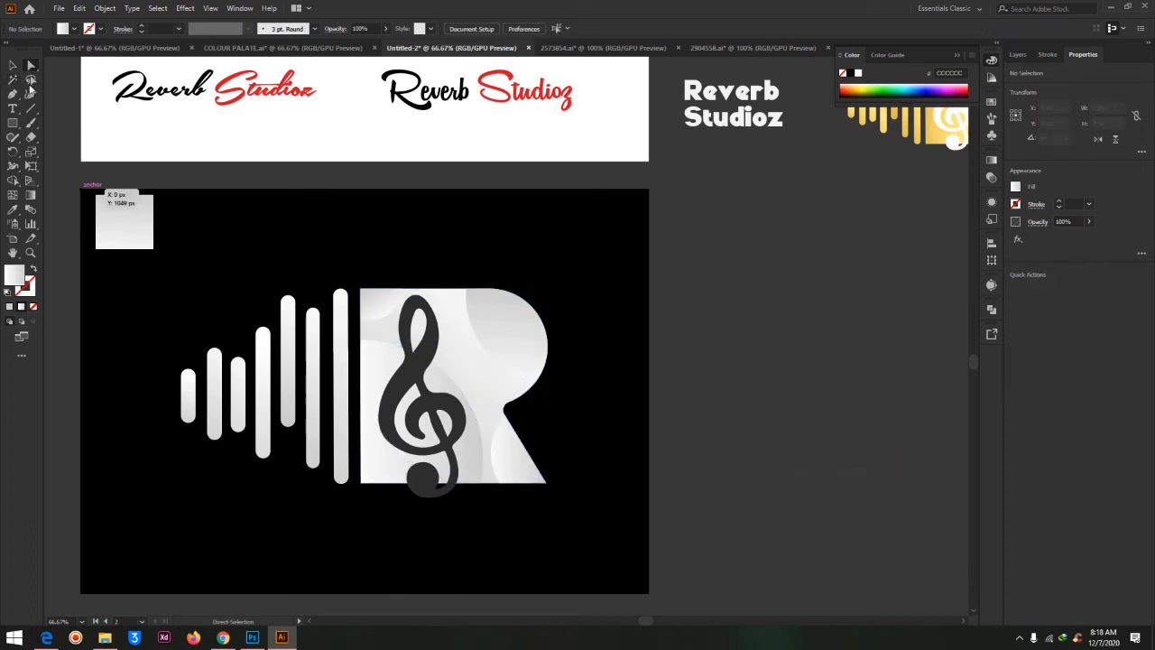
Step: Use Direct Selection to select the R's upper-curve gradient shape and the treble clef individually, ending with the gradient shape's anchor
{"action": "left_click", "coordinate": [529, 333]}
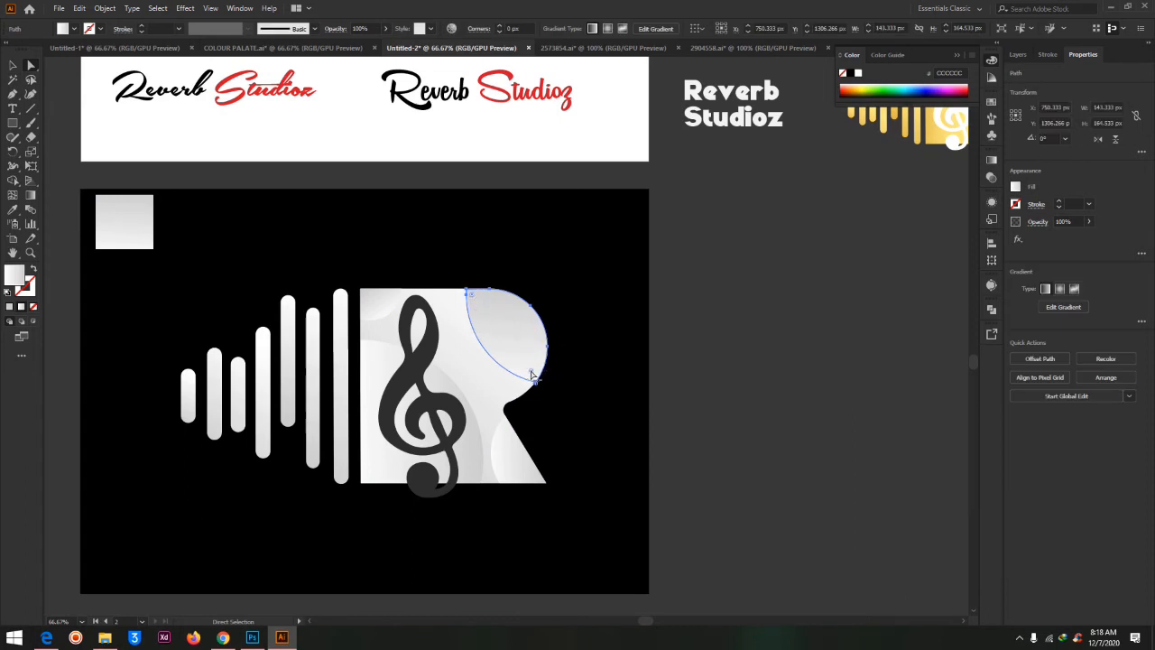
{"action": "left_click", "coordinate": [677, 383]}
{"action": "key", "text": "ctrl+z"}
{"action": "left_click", "coordinate": [684, 323]}
{"action": "left_click", "coordinate": [428, 376]}
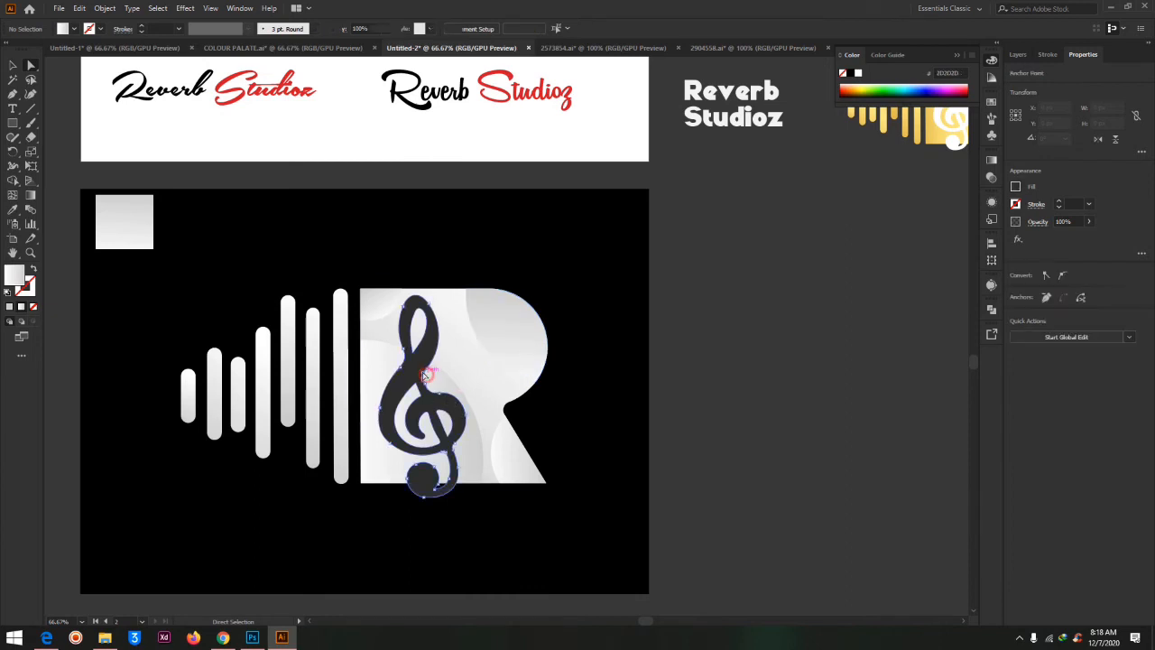
{"action": "left_click", "coordinate": [638, 353]}
{"action": "left_click", "coordinate": [523, 350]}
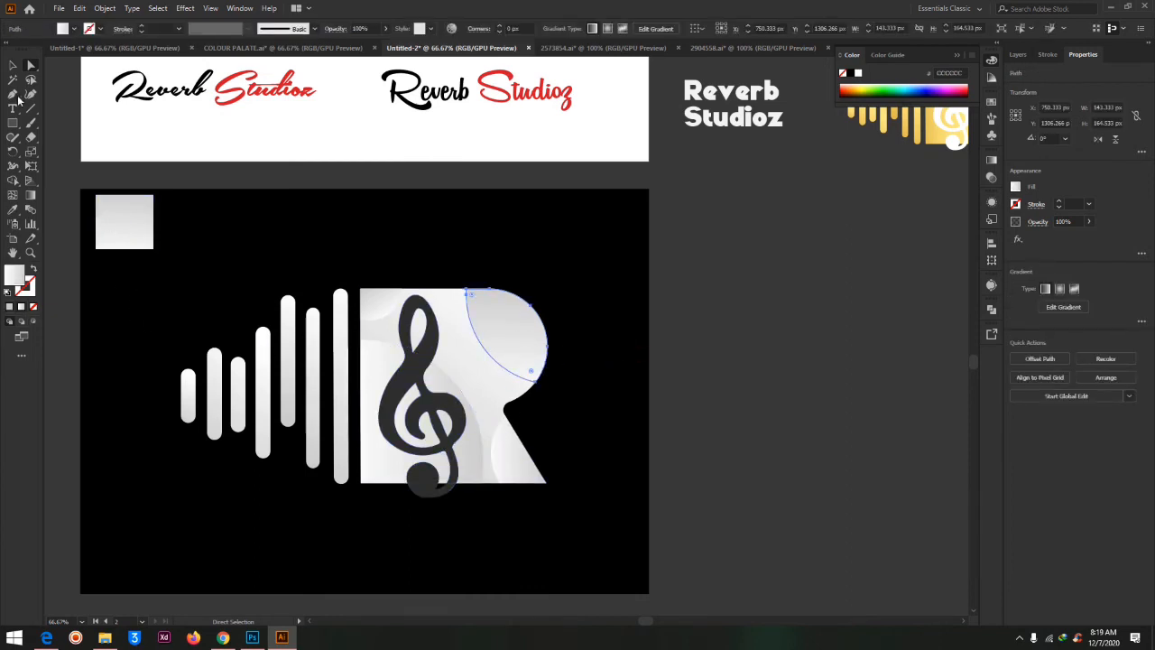
{"action": "left_click", "coordinate": [467, 293]}
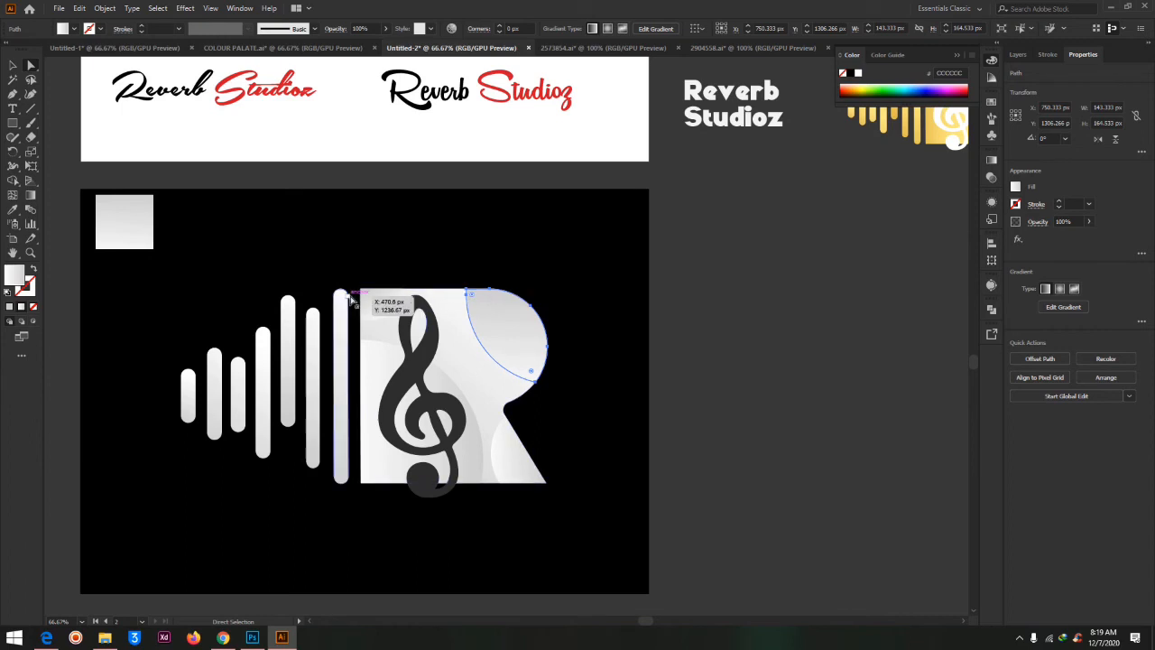
Step: Move the silver gradient square to about X 161.5, Y 1170.5 px and select its upper-right anchor point
{"action": "left_click_drag", "start_coordinate": [126, 229], "coordinate": [174, 267]}
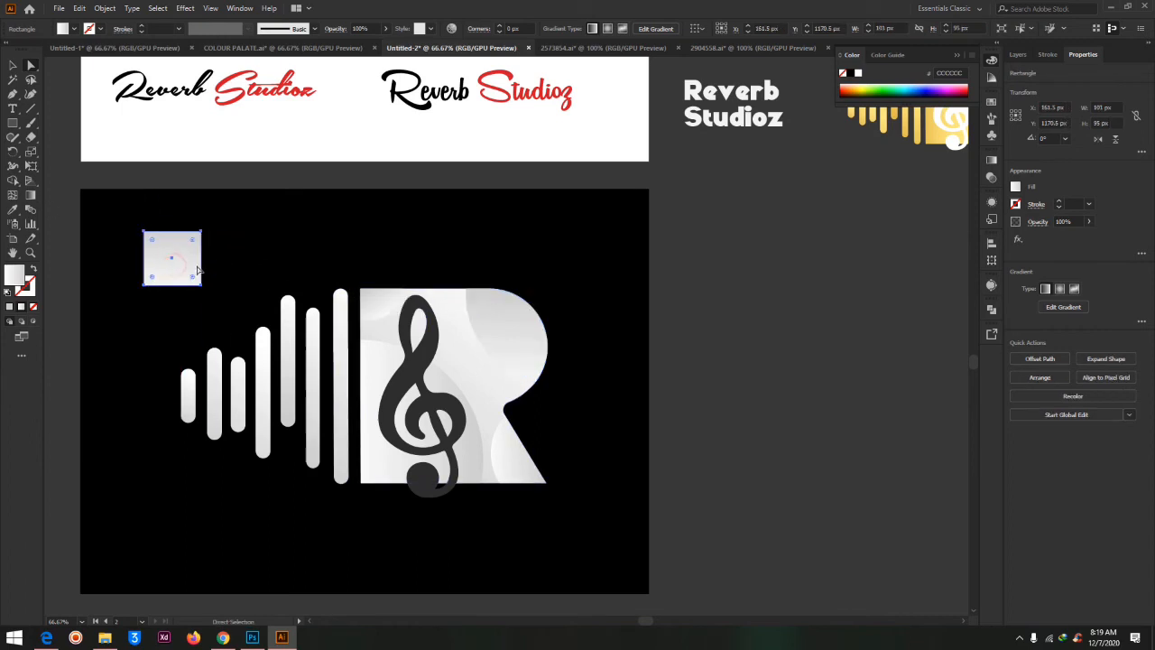
{"action": "left_click", "coordinate": [202, 232]}
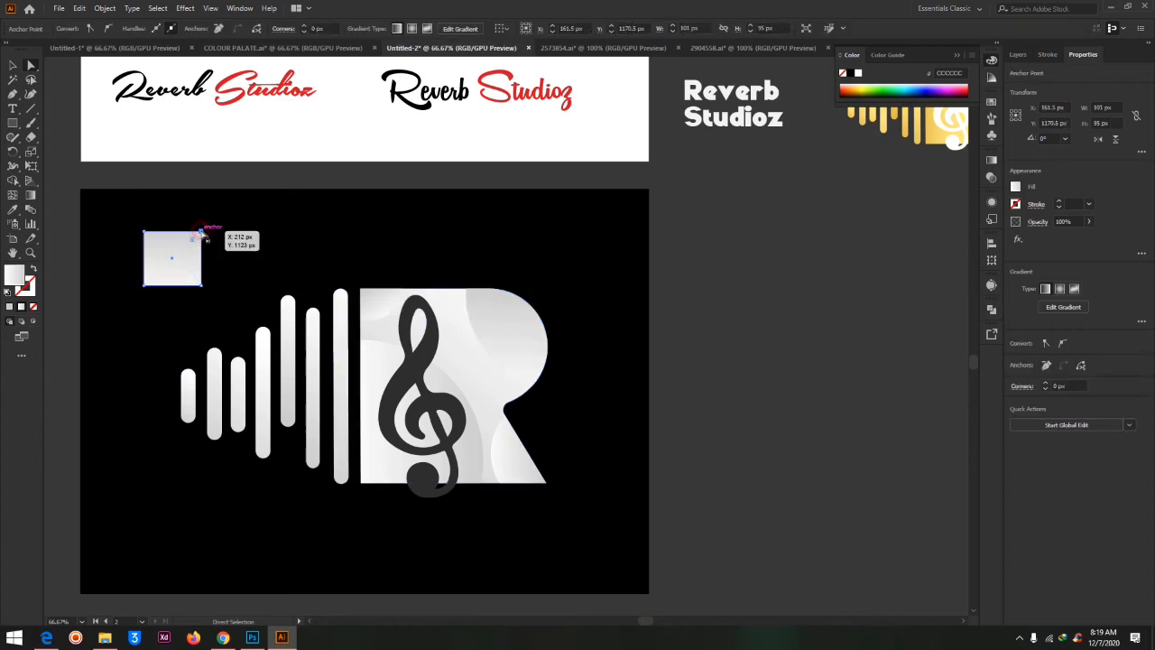
Step: Try pulling the square's upper-right anchor out to about X 349 px and shifting its lower-right anchor, undoing both changes
{"action": "key", "text": "ctrl+plus"}
{"action": "key", "text": "ctrl+plus"}
{"action": "key", "text": "ctrl+plus"}
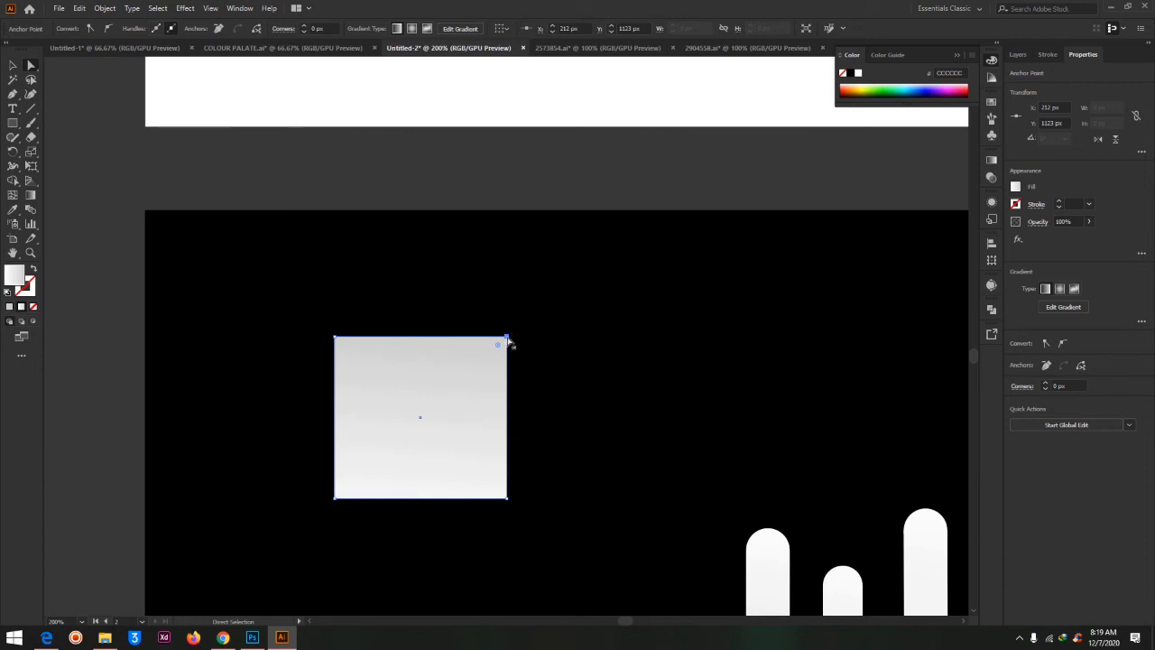
{"action": "left_click_drag", "start_coordinate": [507, 338], "coordinate": [741, 337]}
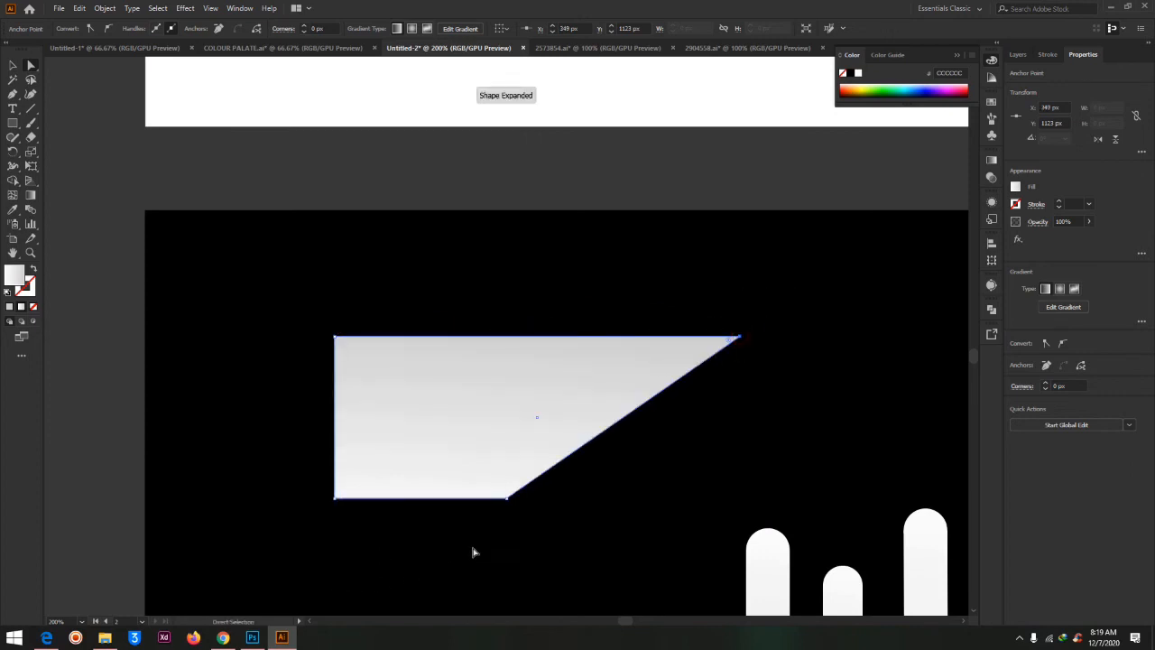
{"action": "left_click_drag", "start_coordinate": [508, 498], "coordinate": [529, 536]}
{"action": "key", "text": "ctrl+z"}
{"action": "key", "text": "ctrl+z"}
{"action": "key", "text": "ctrl+z"}
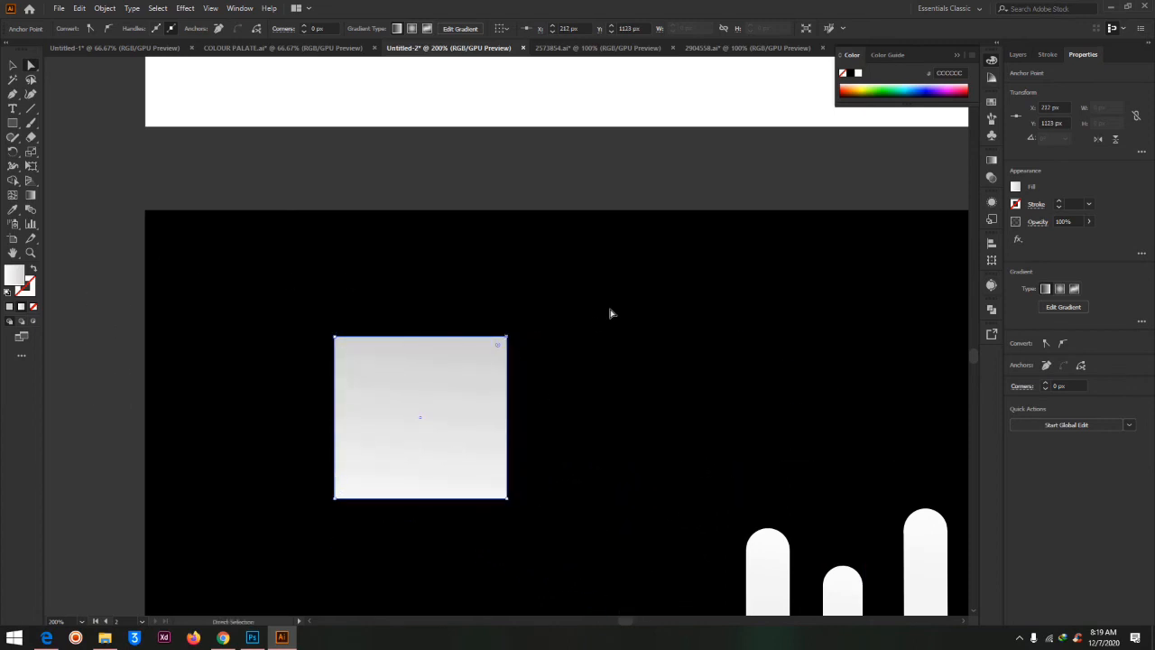
Step: Move the whole silver square to about X 259.5, Y 1151.5 px and deselect it
{"action": "left_click_drag", "start_coordinate": [467, 406], "coordinate": [632, 375]}
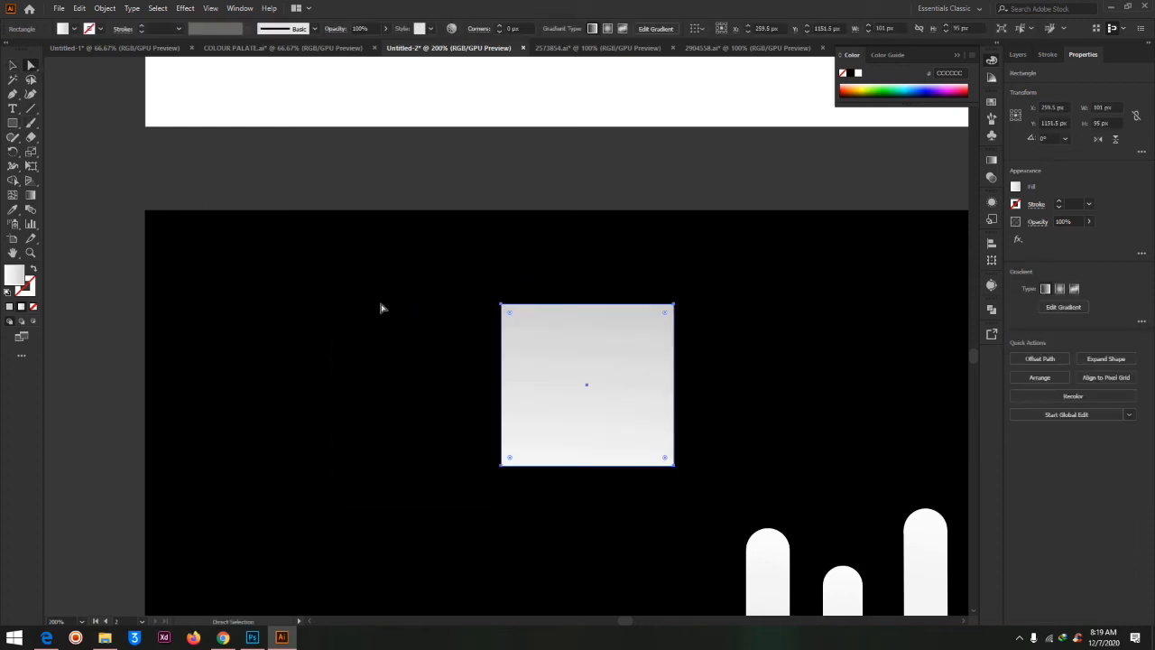
{"action": "left_click_drag", "start_coordinate": [403, 251], "coordinate": [562, 530]}
{"action": "left_click", "coordinate": [358, 279]}
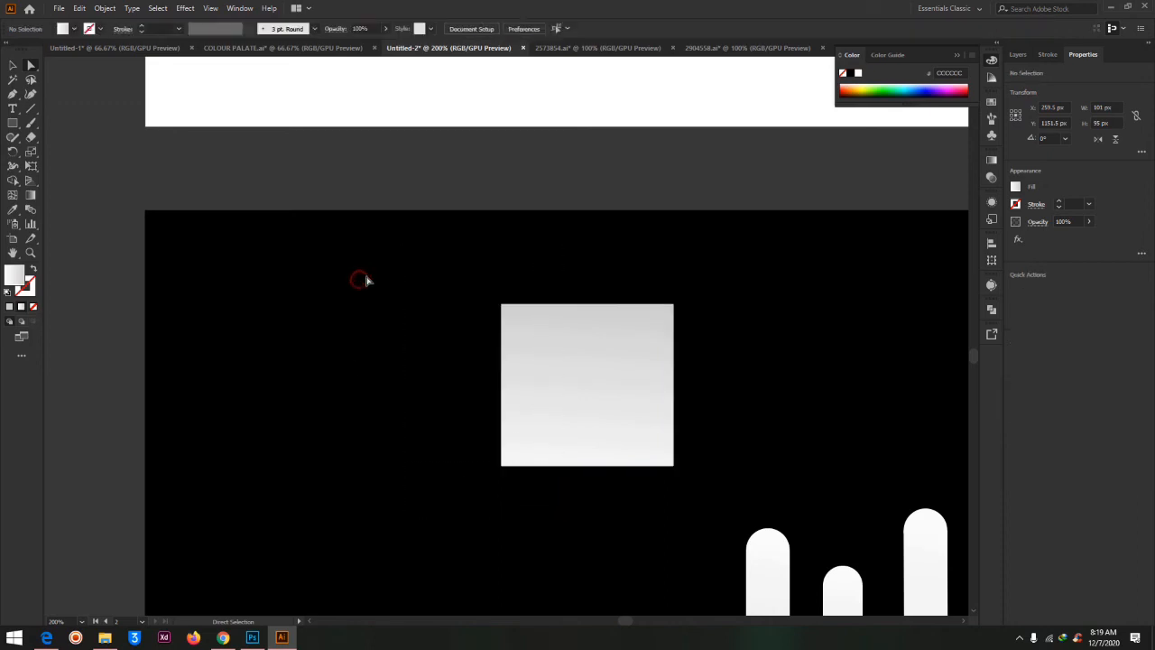
Step: Select the square's two left anchors, try stretching that edge until the shape is about 280 × 172 px, and undo it
{"action": "left_click_drag", "start_coordinate": [350, 249], "coordinate": [570, 537]}
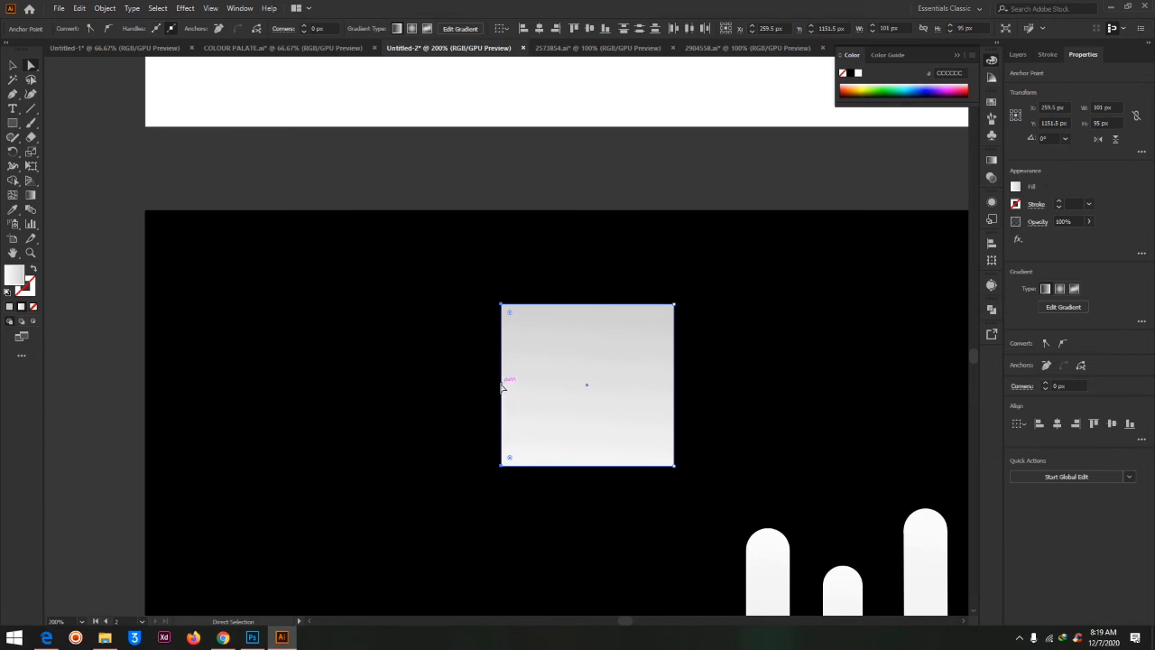
{"action": "left_click_drag", "start_coordinate": [502, 385], "coordinate": [196, 253]}
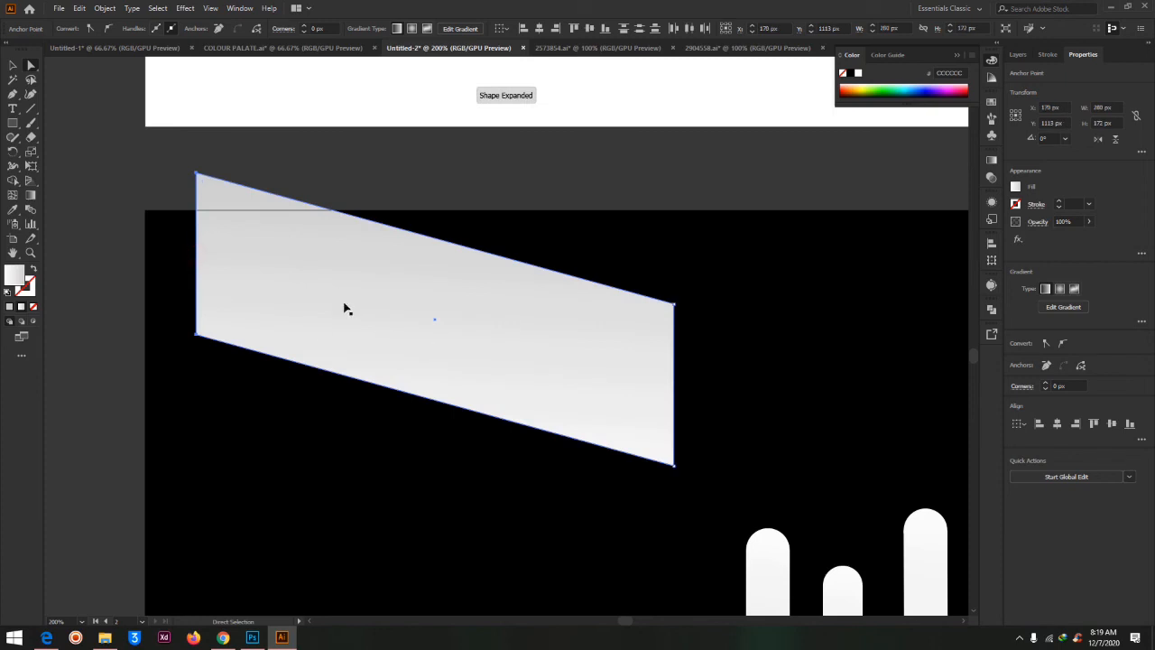
{"action": "key", "text": "ctrl+z"}
Step: Select the square's two right anchors, try pulling that edge outward, and undo the change
{"action": "left_click", "coordinate": [719, 301]}
{"action": "left_click_drag", "start_coordinate": [615, 267], "coordinate": [728, 504]}
{"action": "left_click_drag", "start_coordinate": [676, 390], "coordinate": [831, 370]}
{"action": "key", "text": "ctrl+z"}
Step: Select the top anchors of the shortest, leftmost sound bar, try stretching it upward, undo the change, and deselect the bar
{"action": "scroll", "coordinate": [803, 392], "scroll_direction": "down", "scroll_amount": 10}
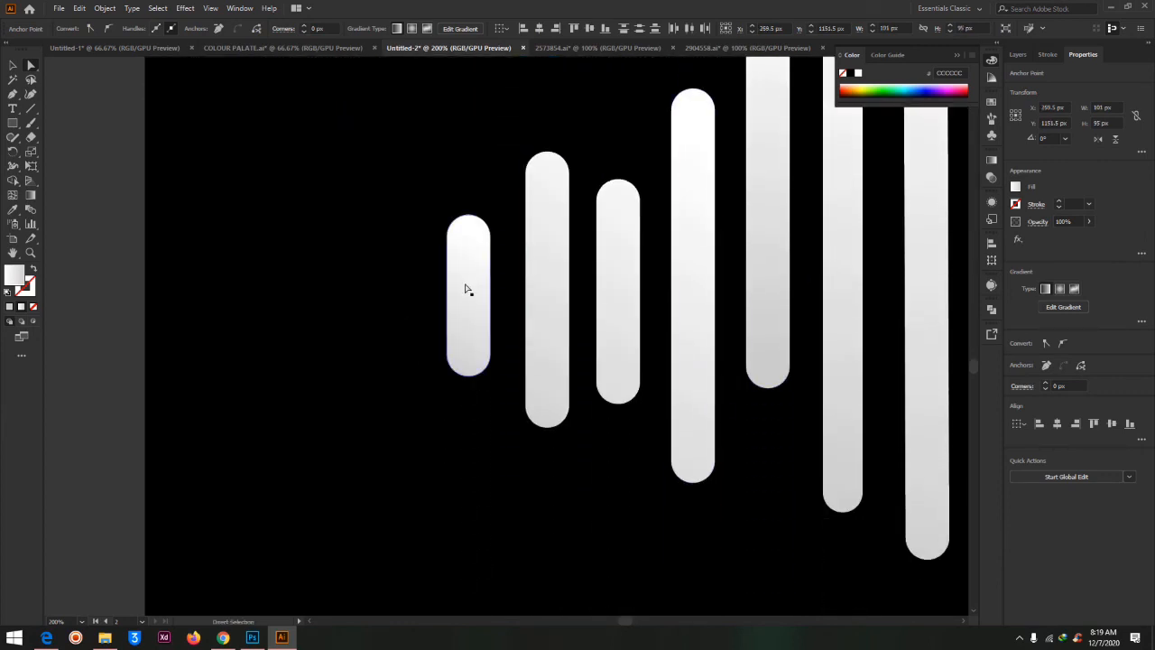
{"action": "left_click", "coordinate": [466, 289]}
{"action": "left_click_drag", "start_coordinate": [358, 176], "coordinate": [494, 257]}
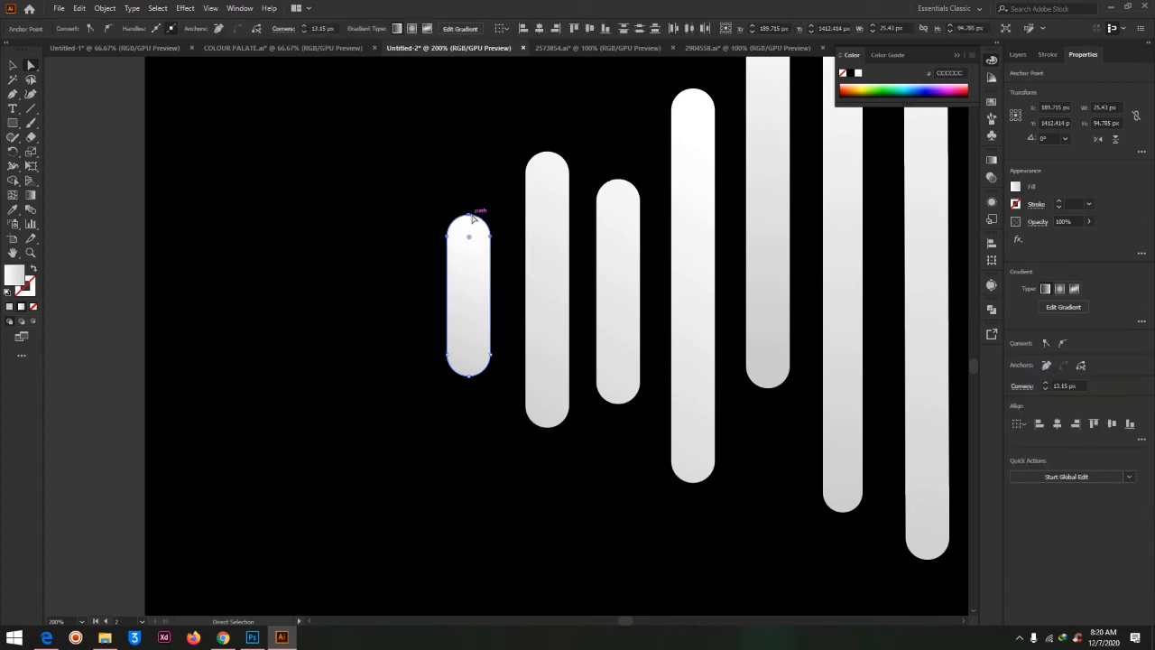
{"action": "left_click_drag", "start_coordinate": [472, 217], "coordinate": [470, 86]}
{"action": "key", "text": "ctrl+z"}
{"action": "left_click", "coordinate": [425, 356]}
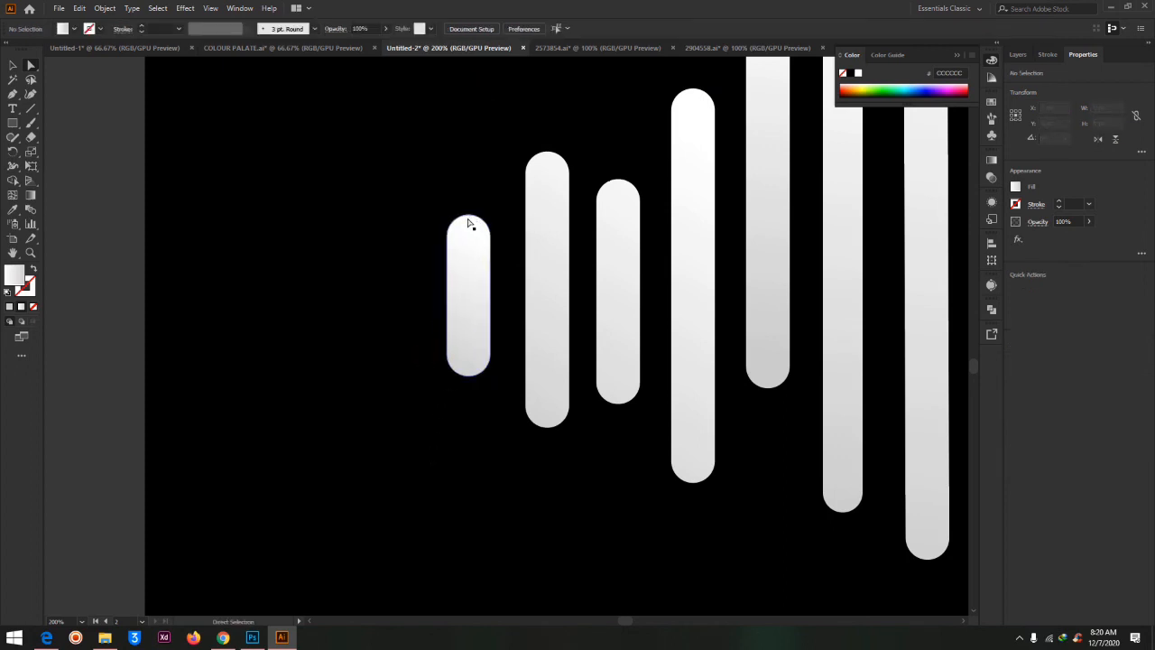
Step: Try pulling the top anchor of the leftmost sound bar up to about X 194, Y 1291 px, and undo it
{"action": "left_click_drag", "start_coordinate": [469, 223], "coordinate": [476, 90]}
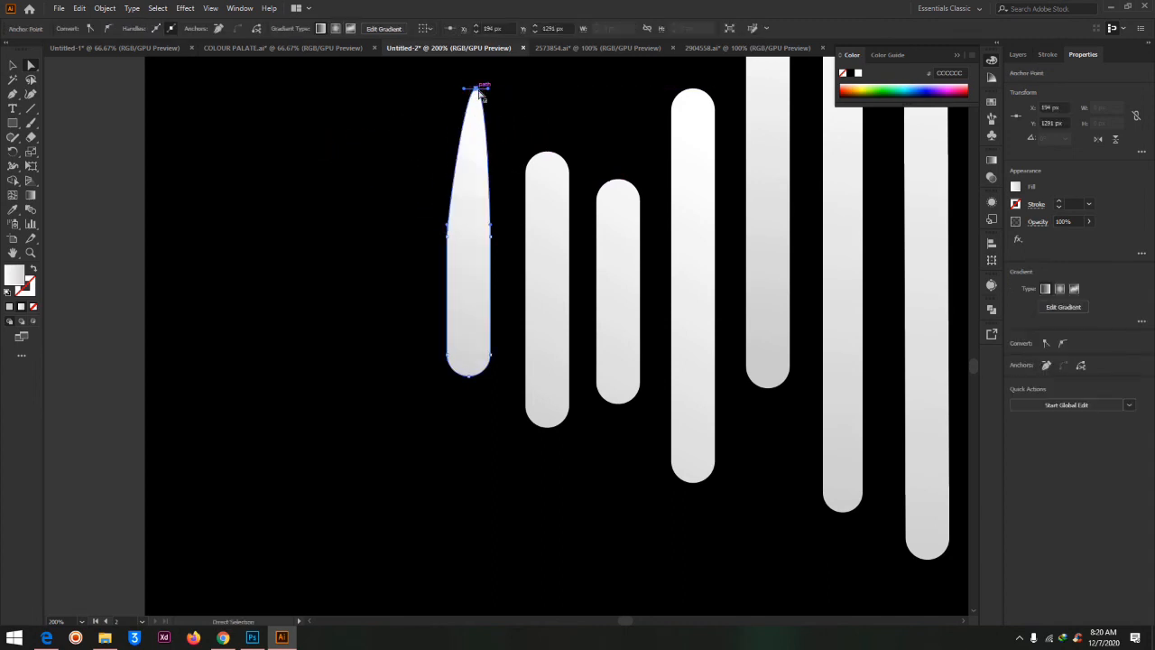
{"action": "key", "text": "ctrl+z"}
{"action": "key", "text": "v"}
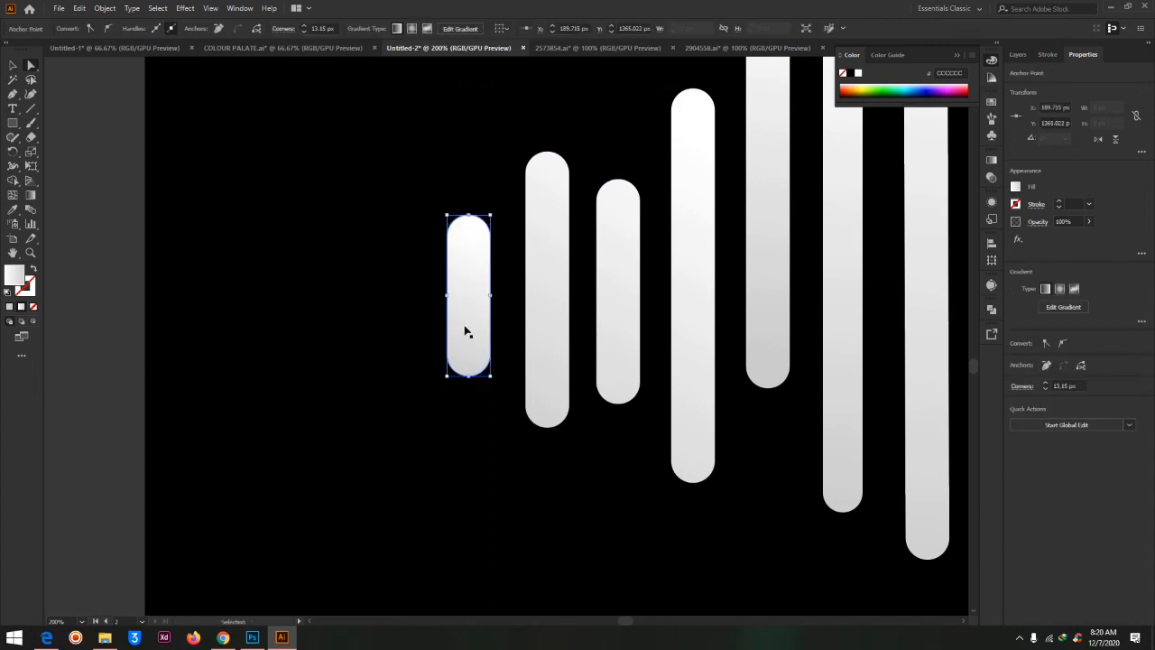
Step: Try raising the bar's top anchor twice with the Curvature tool, to bar heights of about 119 and 113 px, undoing each attempt
{"action": "key", "text": "ctrl+plus"}
{"action": "key", "text": "ctrl+plus"}
{"action": "key", "text": "ctrl+plus"}
{"action": "key", "text": "a"}
{"action": "scroll", "coordinate": [513, 332], "scroll_direction": "down", "scroll_amount": 3}
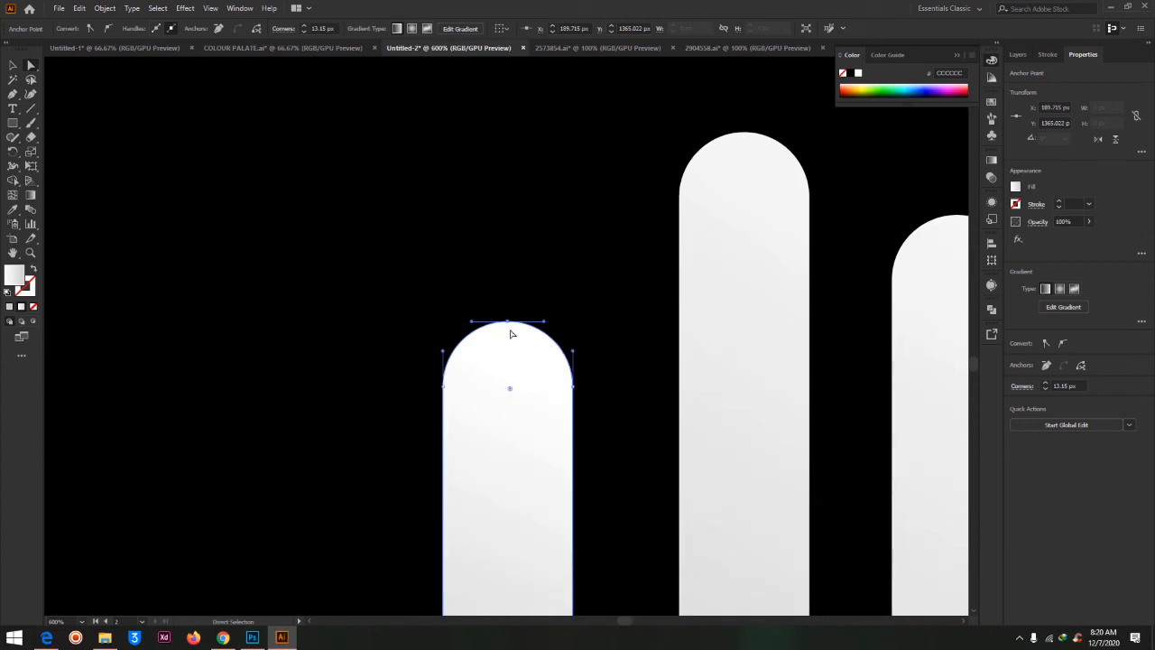
{"action": "left_click", "coordinate": [31, 95]}
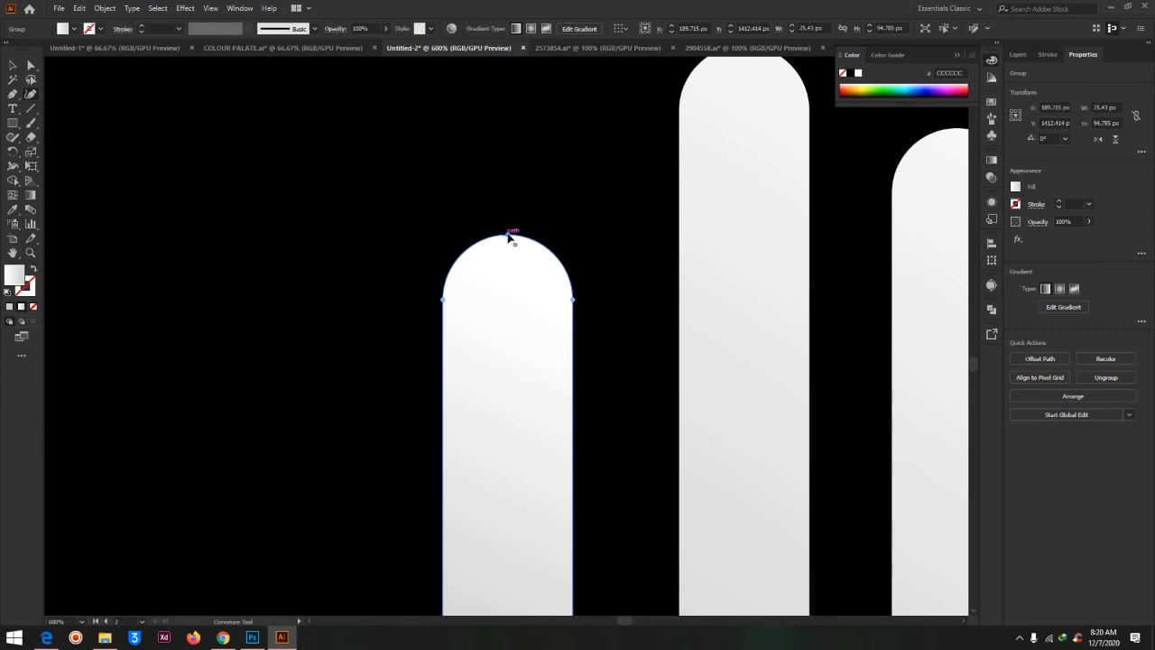
{"action": "left_click_drag", "start_coordinate": [509, 235], "coordinate": [505, 112]}
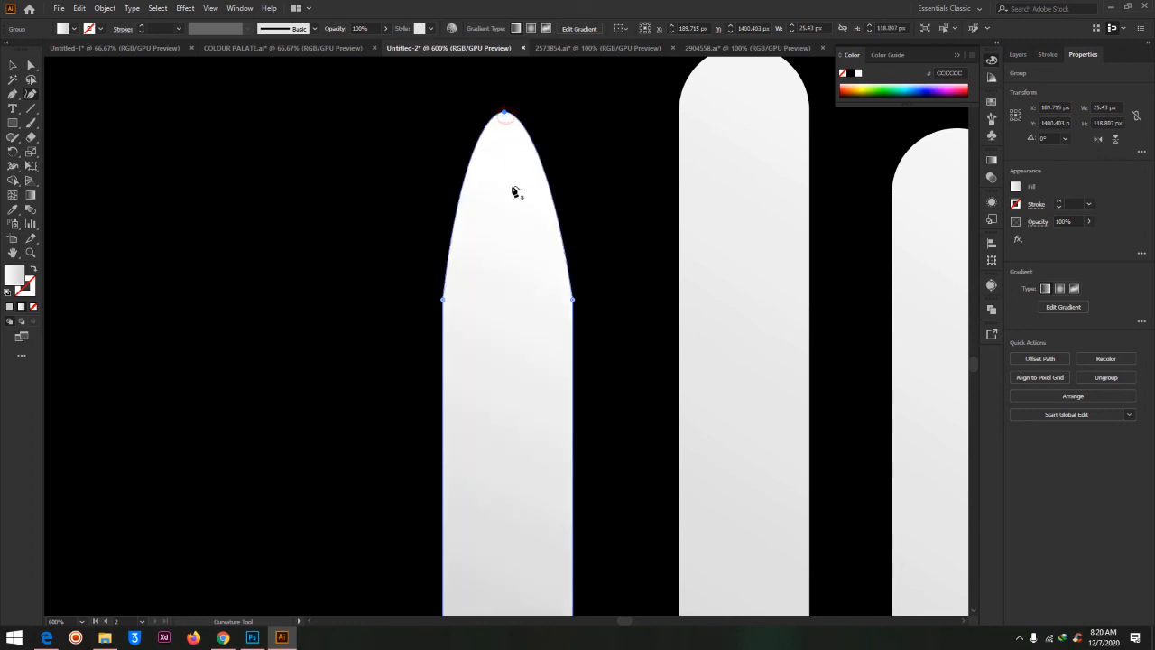
{"action": "key", "text": "ctrl+z"}
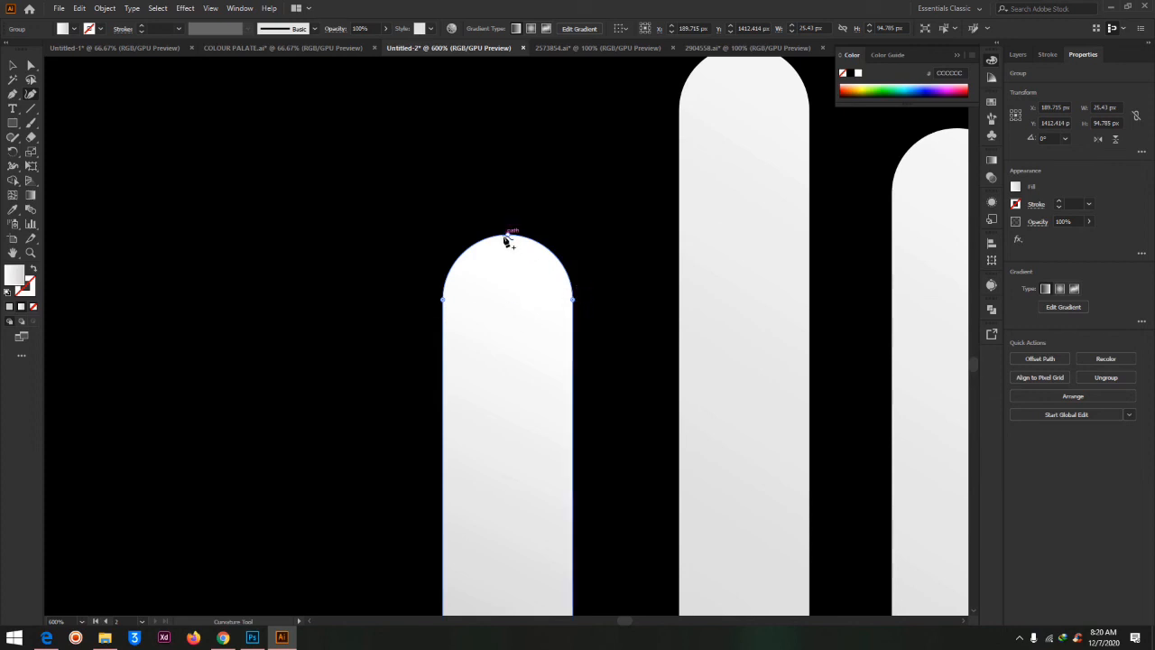
{"action": "left_click_drag", "start_coordinate": [509, 238], "coordinate": [513, 147]}
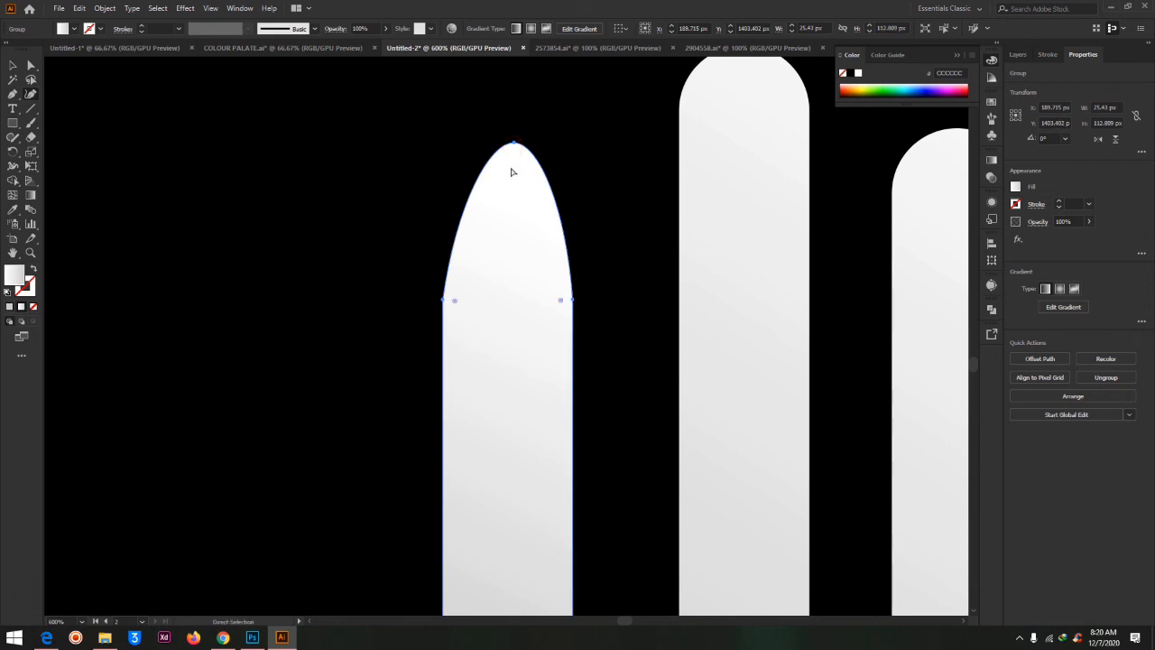
{"action": "key", "text": "ctrl+z"}
{"action": "key", "text": "ctrl+z"}
{"action": "key", "text": "a"}
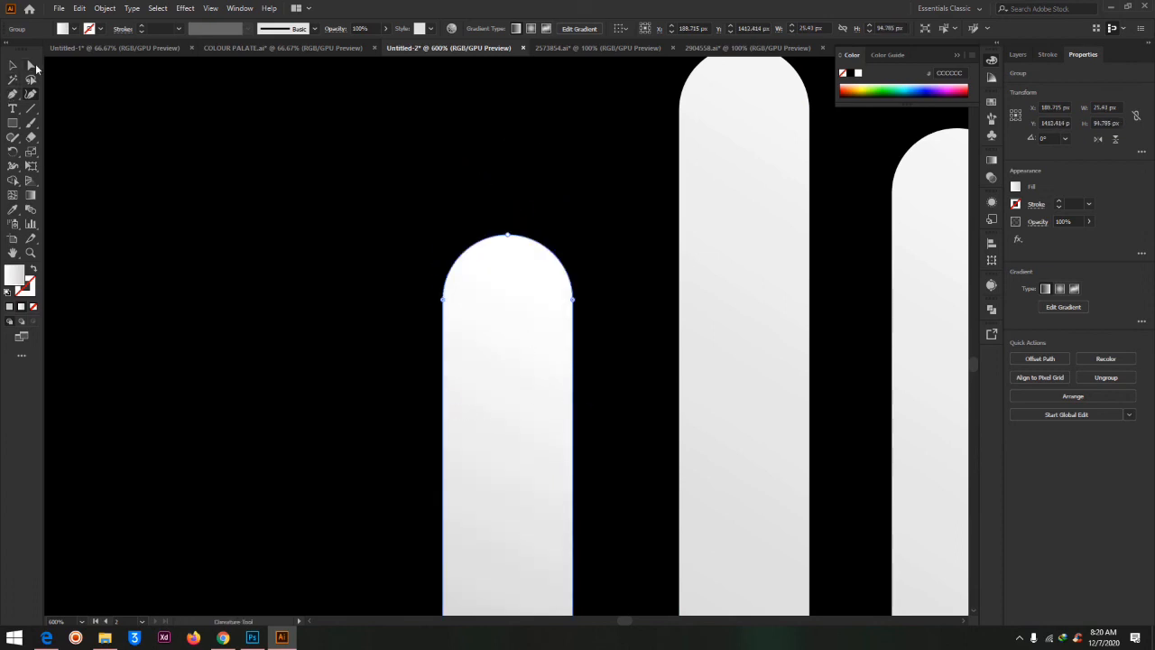
Step: Select the anchor points around the bar's rounded top with Direct Selection and deselect them again
{"action": "left_click", "coordinate": [452, 195]}
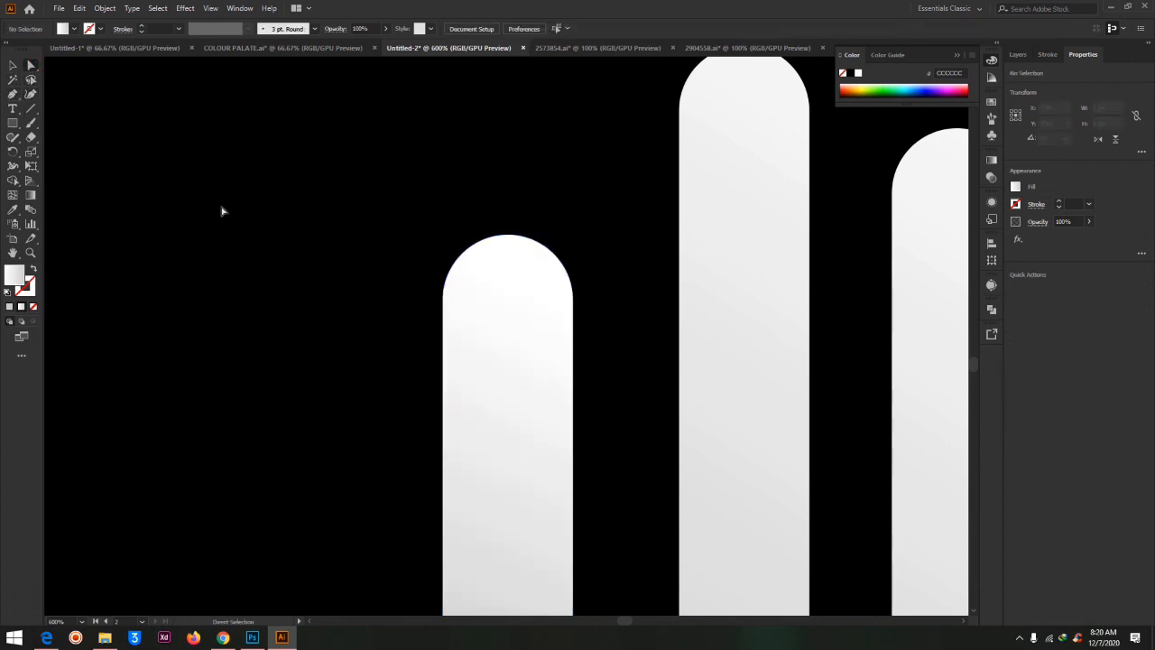
{"action": "left_click_drag", "start_coordinate": [401, 181], "coordinate": [625, 368]}
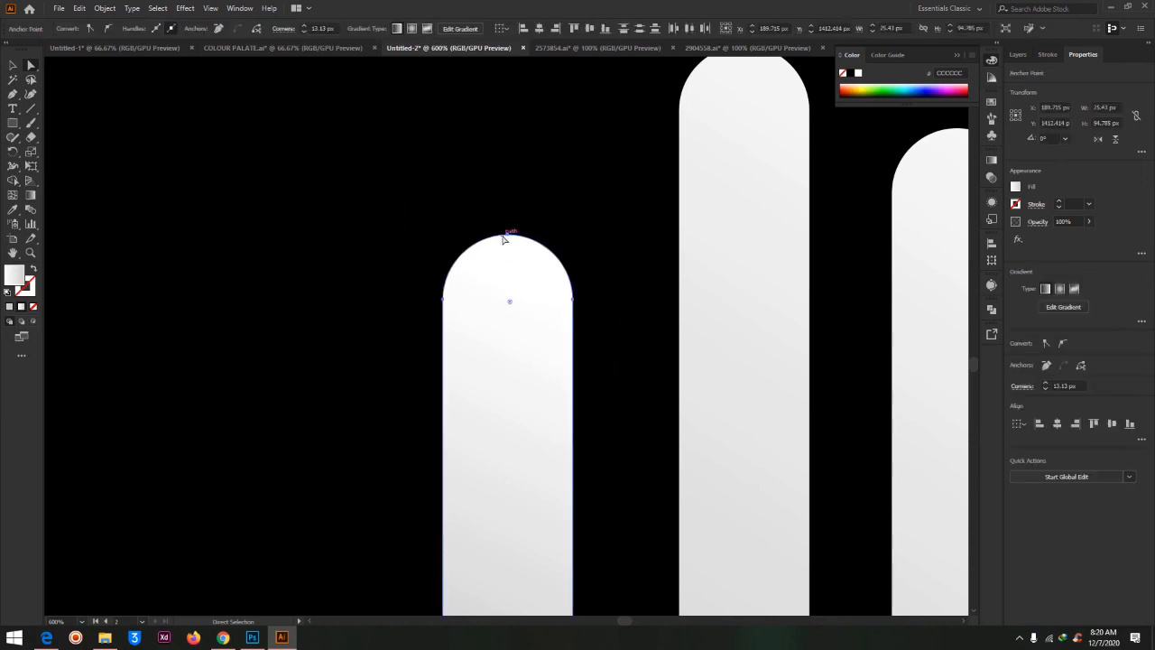
{"action": "mouse_move", "coordinate": [504, 237]}
{"action": "left_mouse_down"}
{"action": "mouse_move", "coordinate": [415, 190]}
{"action": "mouse_move", "coordinate": [565, 190]}
{"action": "mouse_move", "coordinate": [433, 184]}
{"action": "mouse_move", "coordinate": [547, 179]}
{"action": "mouse_move", "coordinate": [415, 178]}
{"action": "mouse_move", "coordinate": [497, 181]}
{"action": "mouse_move", "coordinate": [500, 237]}
{"action": "left_mouse_up"}
{"action": "left_click", "coordinate": [226, 109]}
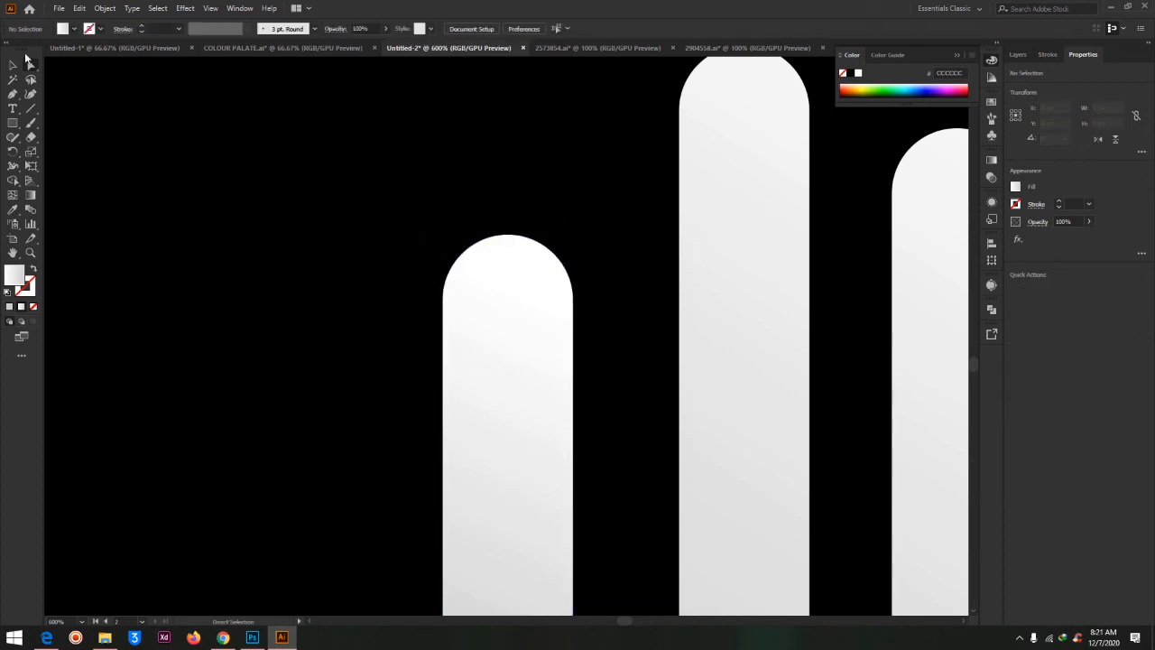
{"action": "left_click_drag", "start_coordinate": [392, 199], "coordinate": [660, 371]}
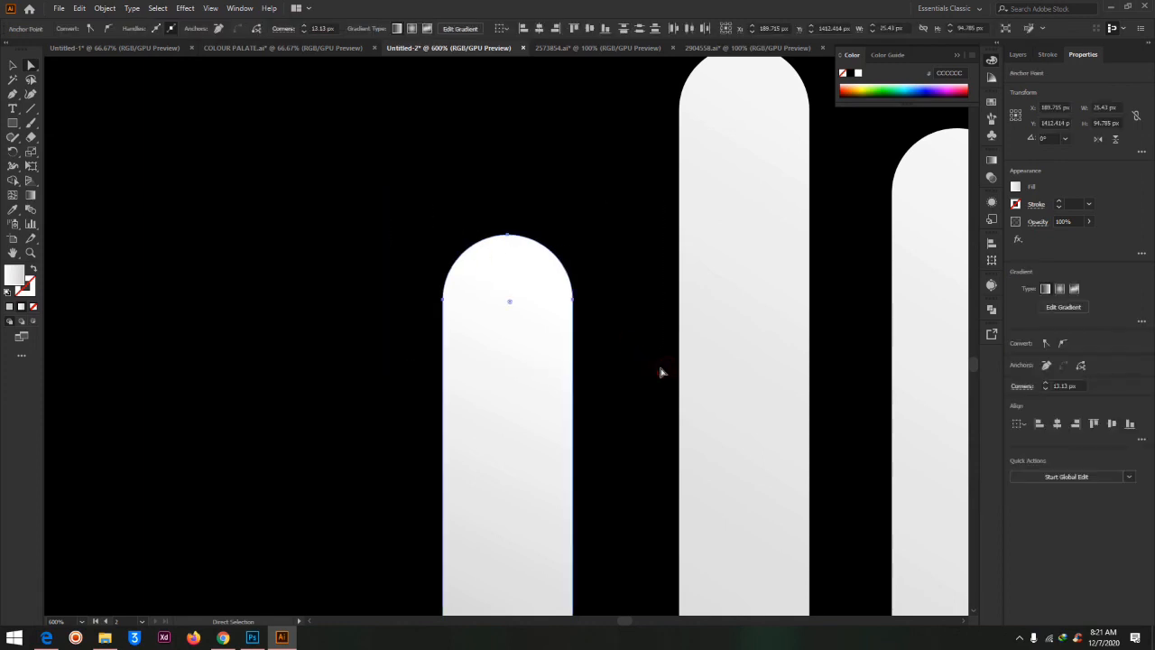
{"action": "left_click", "coordinate": [266, 297]}
Step: Try reshaping the rounded top by shifting its top anchor to X 189, Y 1361 px and bending its handles, and undo the changes
{"action": "left_click_drag", "start_coordinate": [508, 241], "coordinate": [469, 164]}
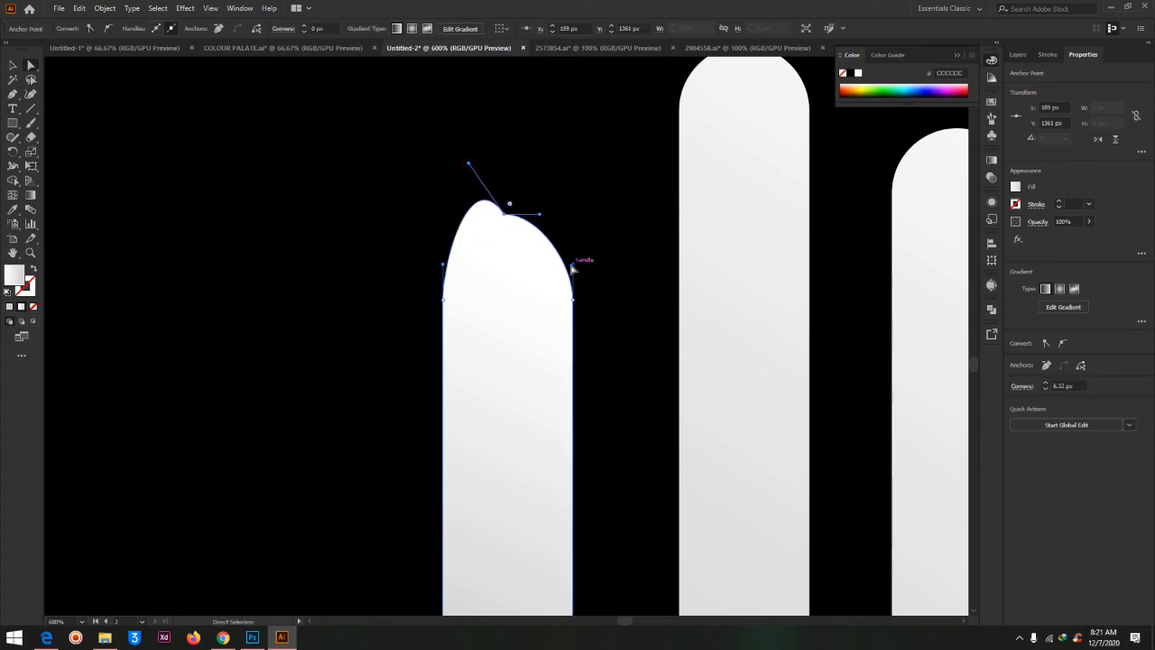
{"action": "left_click_drag", "start_coordinate": [582, 262], "coordinate": [619, 224]}
{"action": "key", "text": "ctrl+z"}
{"action": "key", "text": "ctrl+z"}
{"action": "key", "text": "ctrl+z"}
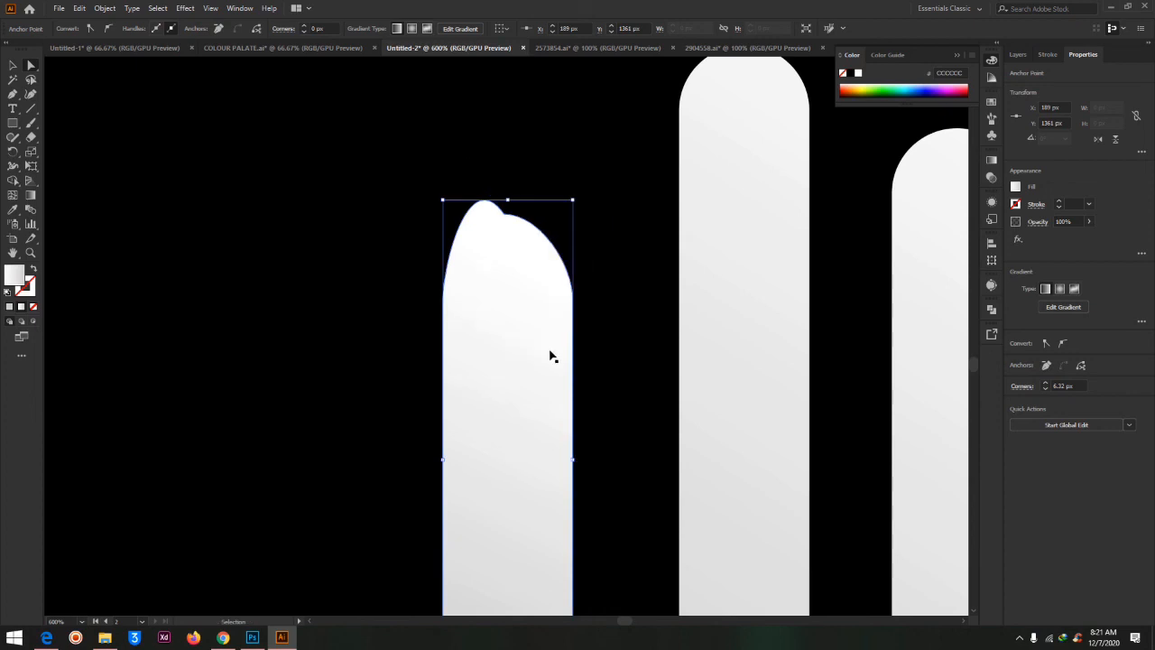
Step: Select the curved piece in the R's bowl with Direct Selection and clear the selection
{"action": "key", "text": "ctrl+minus"}
{"action": "key", "text": "ctrl+minus"}
{"action": "key", "text": "ctrl+minus"}
{"action": "key", "text": "ctrl+minus"}
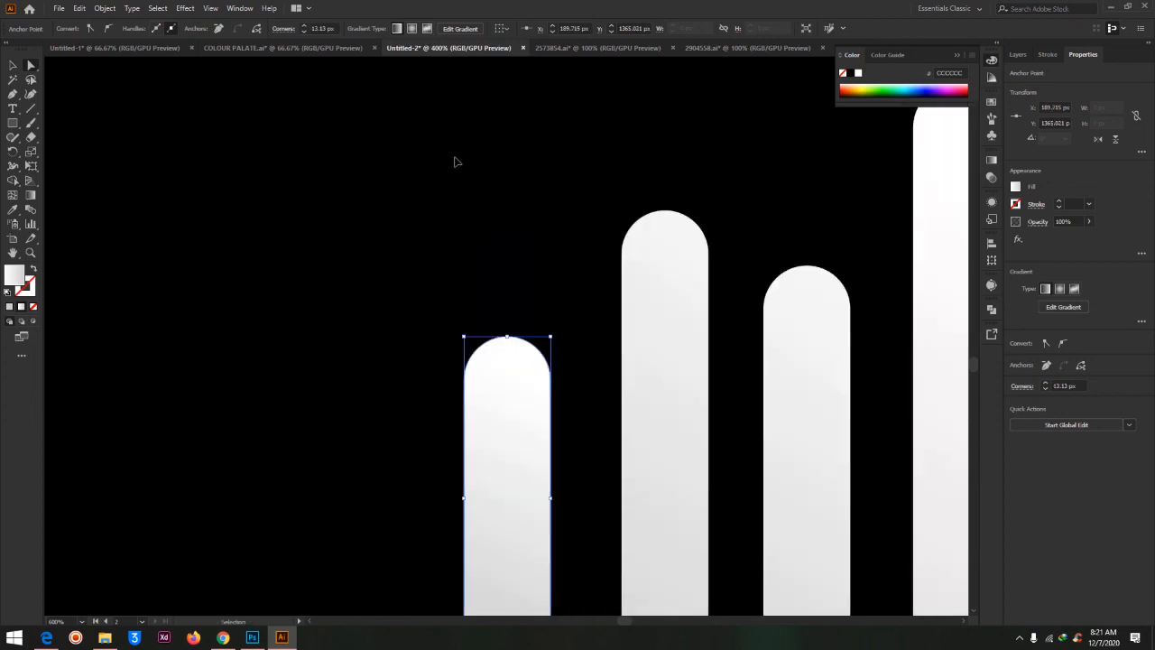
{"action": "key", "text": "ctrl+minus"}
{"action": "scroll", "coordinate": [549, 355], "scroll_direction": "right", "scroll_amount": 8}
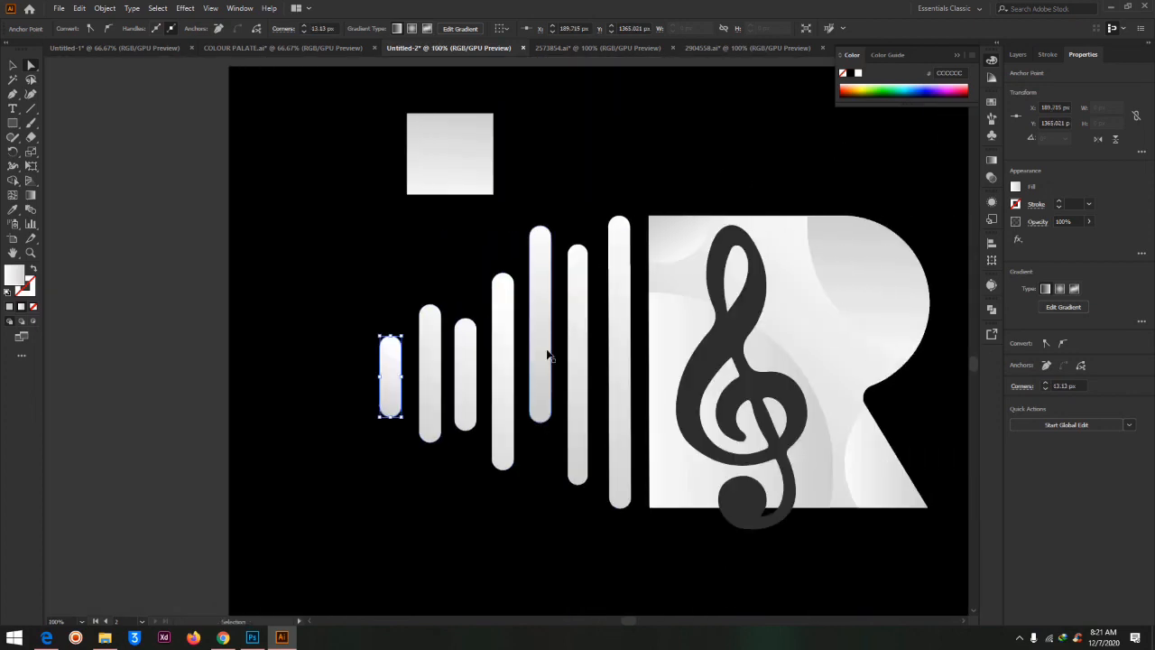
{"action": "left_click", "coordinate": [13, 65]}
{"action": "left_click", "coordinate": [30, 65]}
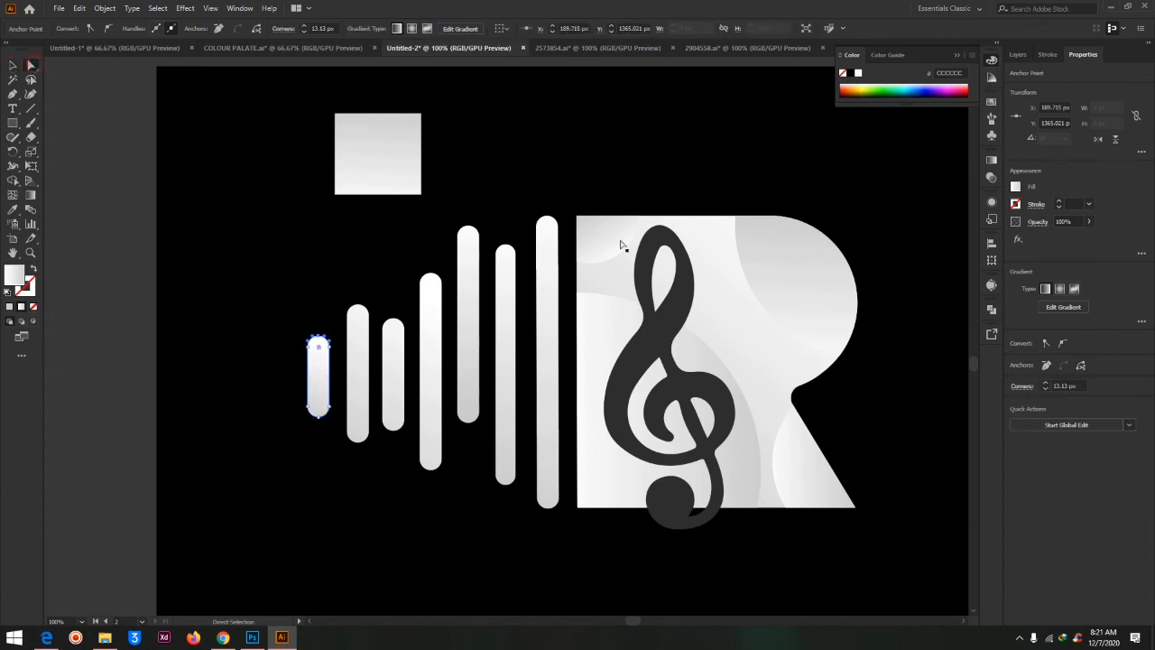
{"action": "left_click", "coordinate": [812, 293]}
{"action": "left_click", "coordinate": [859, 214]}
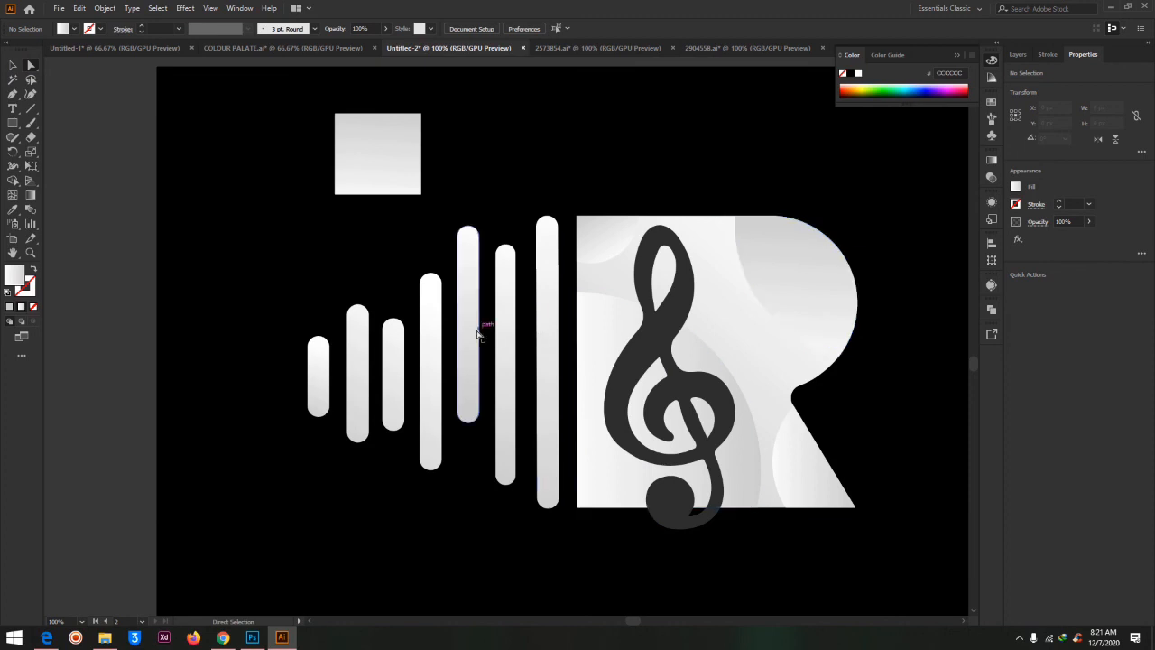
Step: Select each of the seven sound bars in turn, followed by the R's upper-left corner piece and the curved bowl piece
{"action": "left_click", "coordinate": [322, 373]}
{"action": "left_click", "coordinate": [359, 325]}
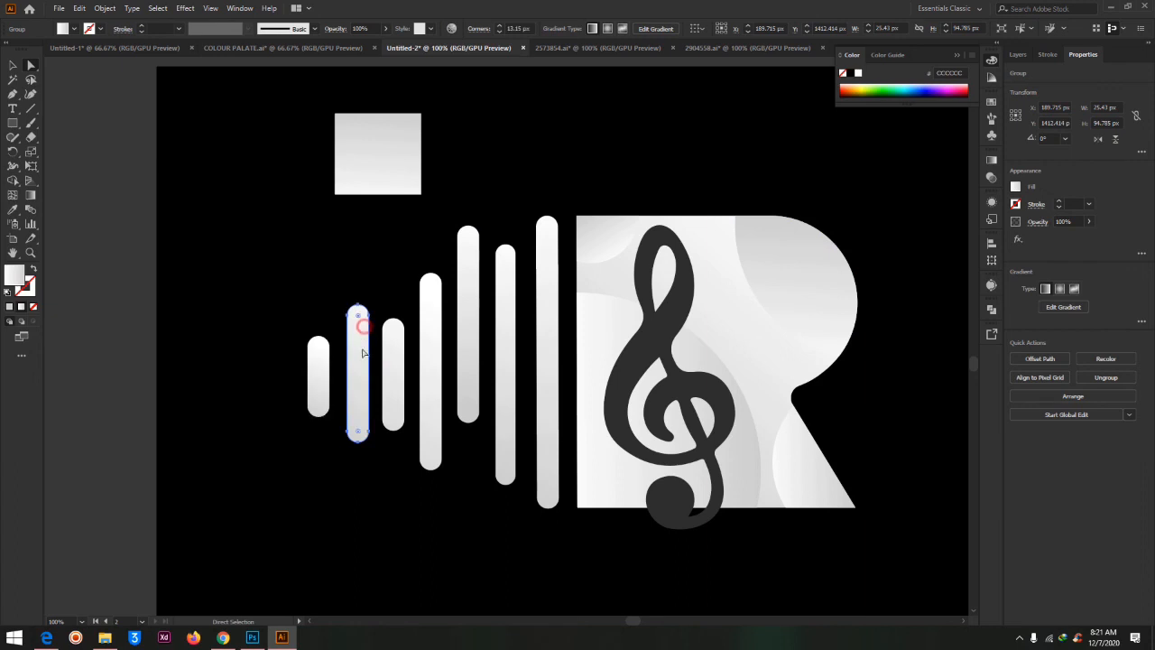
{"action": "left_click", "coordinate": [395, 356]}
{"action": "left_click", "coordinate": [432, 293]}
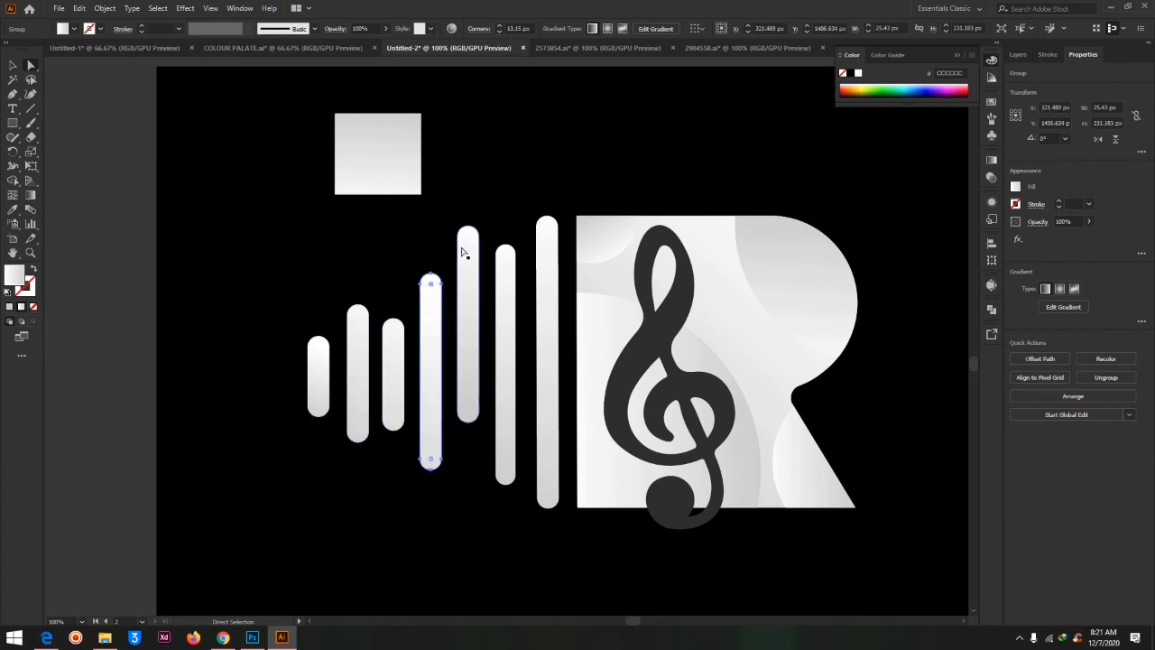
{"action": "left_click", "coordinate": [464, 253]}
{"action": "left_click", "coordinate": [505, 260]}
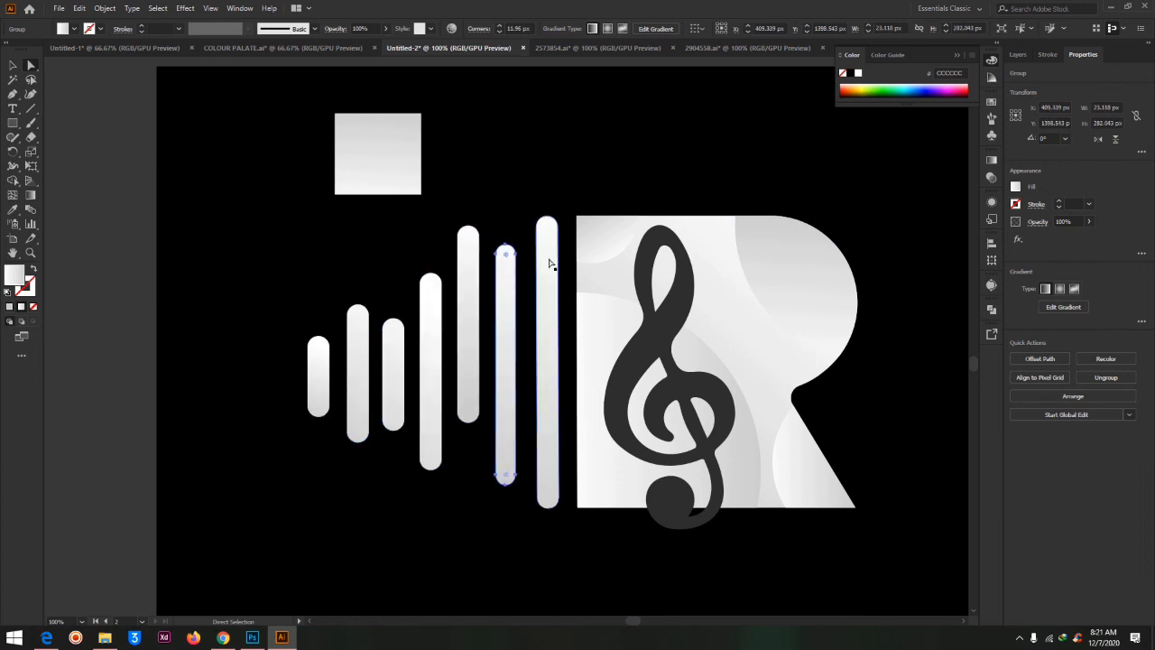
{"action": "left_click", "coordinate": [549, 264]}
{"action": "left_click", "coordinate": [623, 232]}
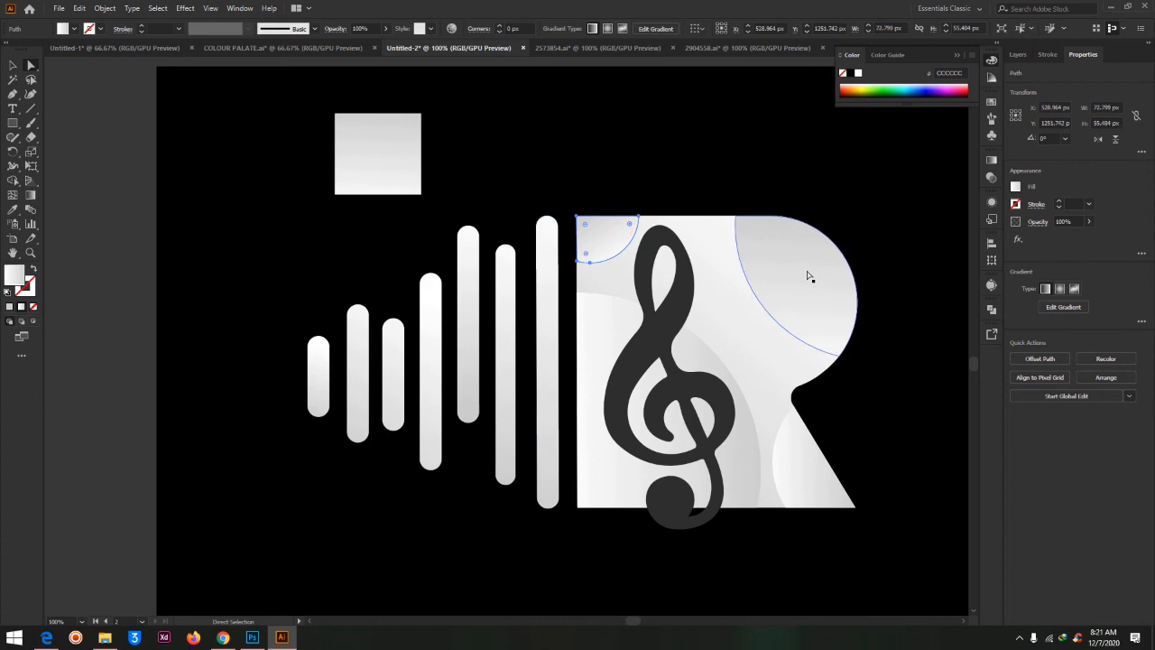
{"action": "left_click", "coordinate": [775, 272]}
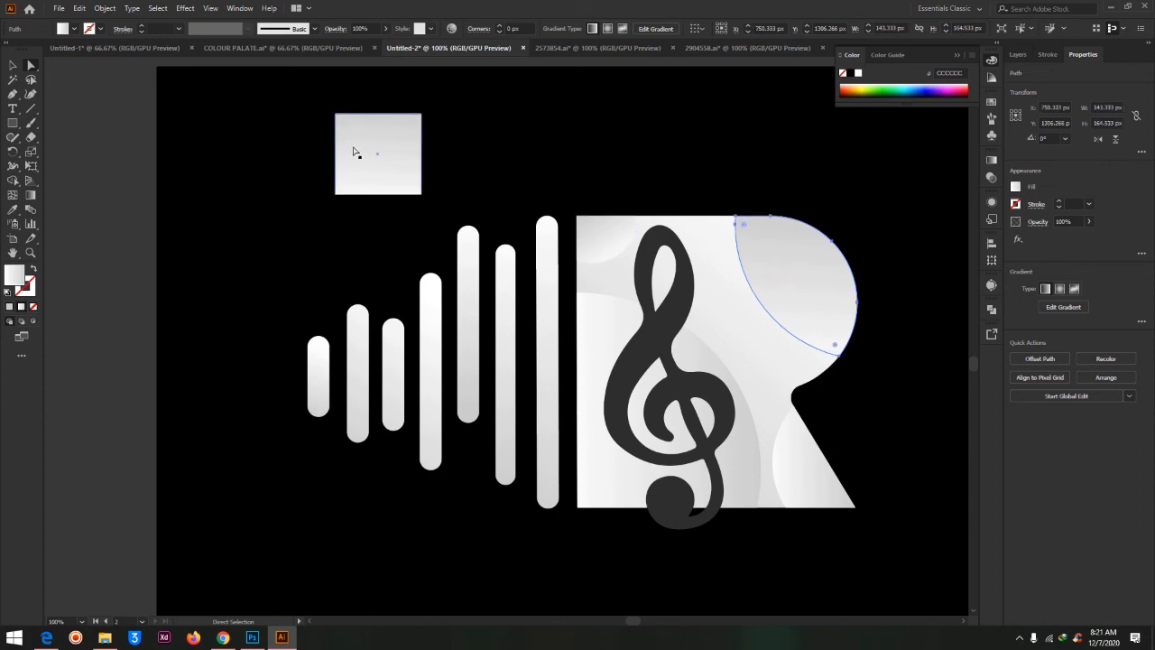
Step: Move the silver square to the artboard's upper-left corner, at X 68.5, Y 1111.5 px
{"action": "left_click_drag", "start_coordinate": [343, 146], "coordinate": [190, 115]}
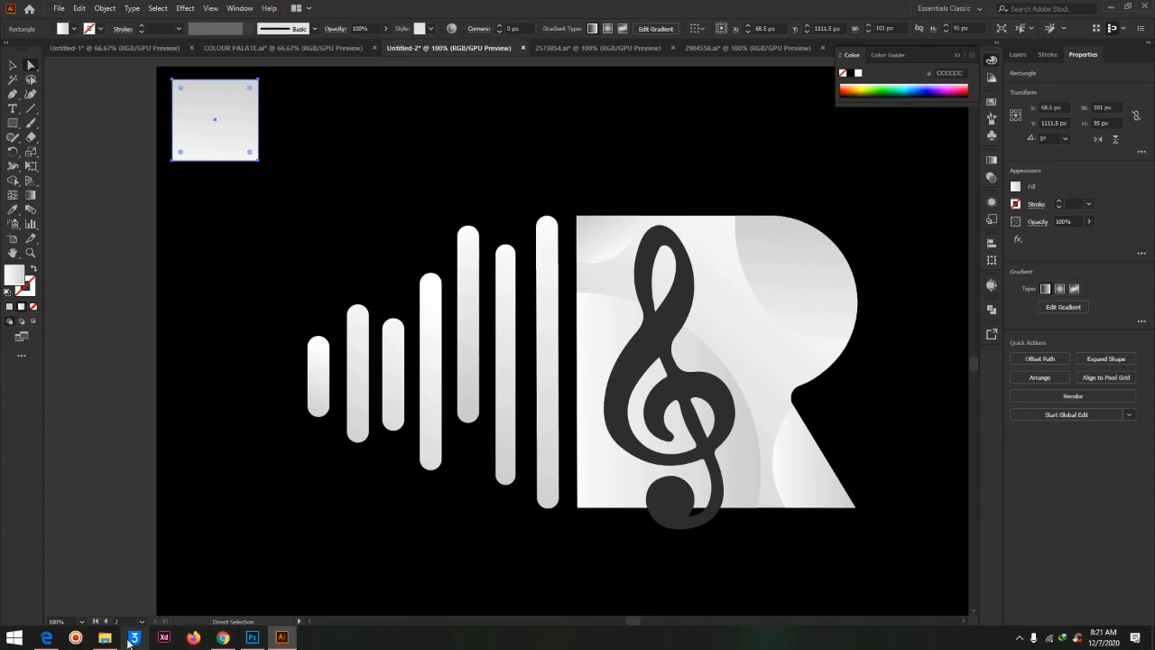
Step: Check the Illustrator topics in the course outline PDF in Edge and return to Illustrator
{"action": "left_click", "coordinate": [50, 638]}
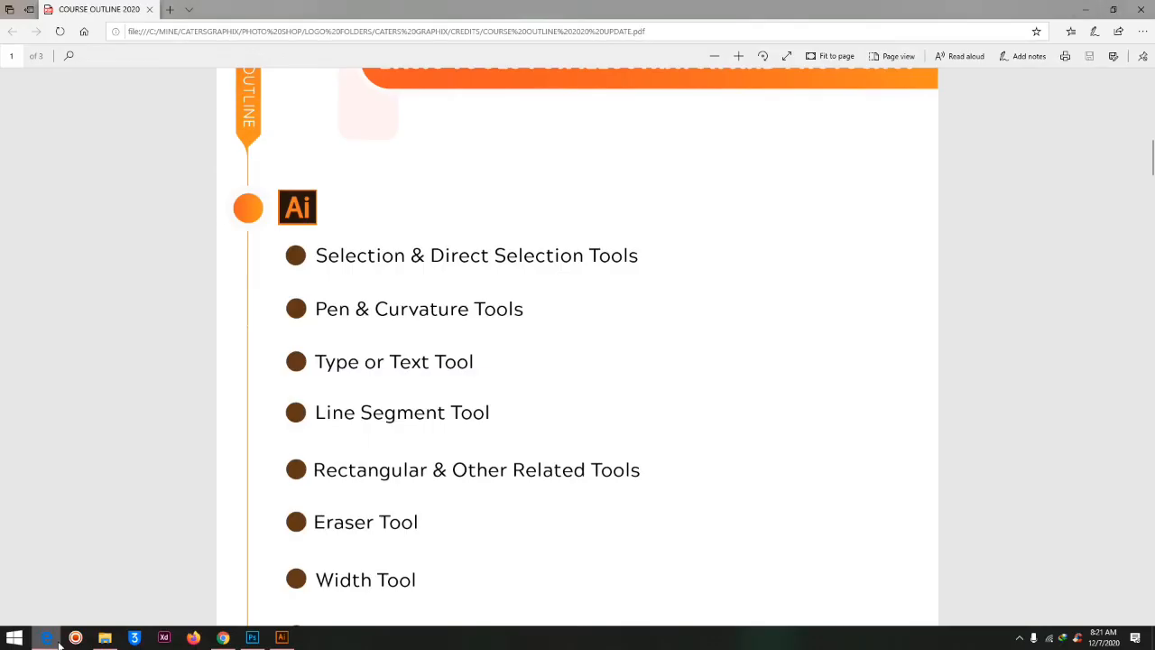
{"action": "left_click", "coordinate": [56, 640]}
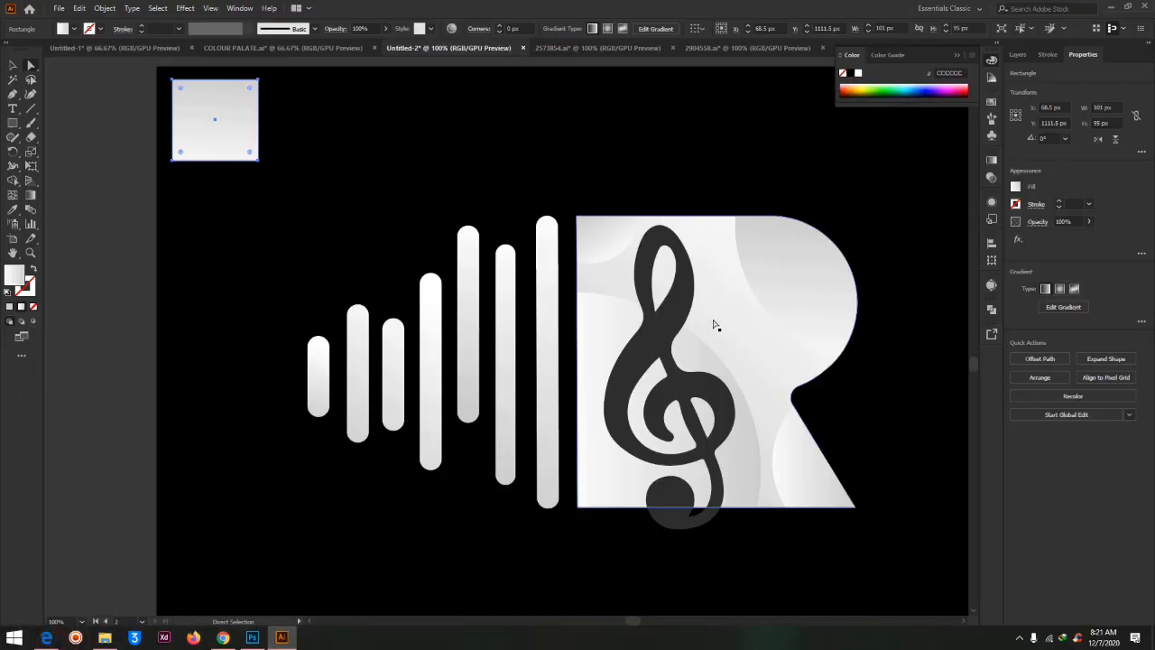